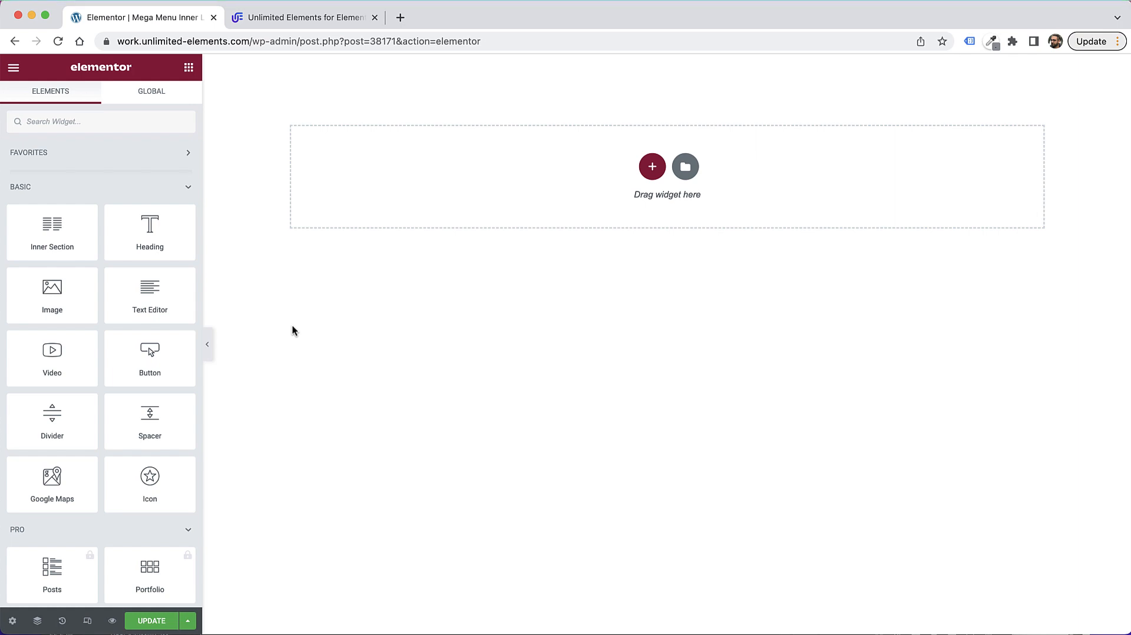
Step: Search the widgets for "mega" and add the Mega Menu Inner Links widget to the empty page section
{"action": "left_click", "coordinate": [68, 122]}
{"action": "type", "text": "m"}
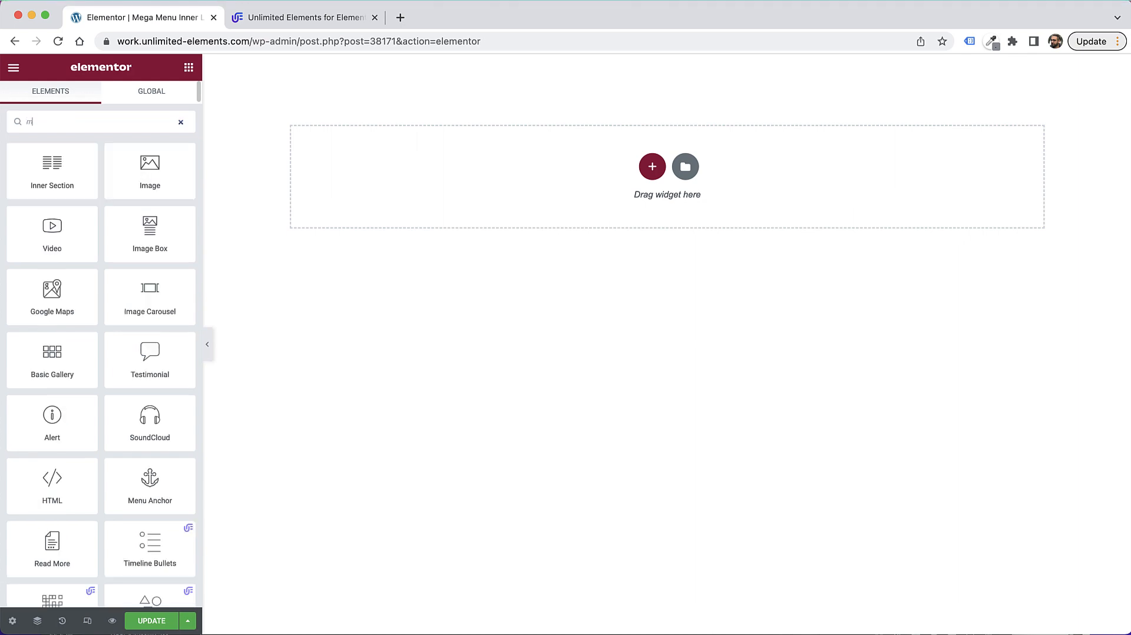
{"action": "type", "text": "ega"}
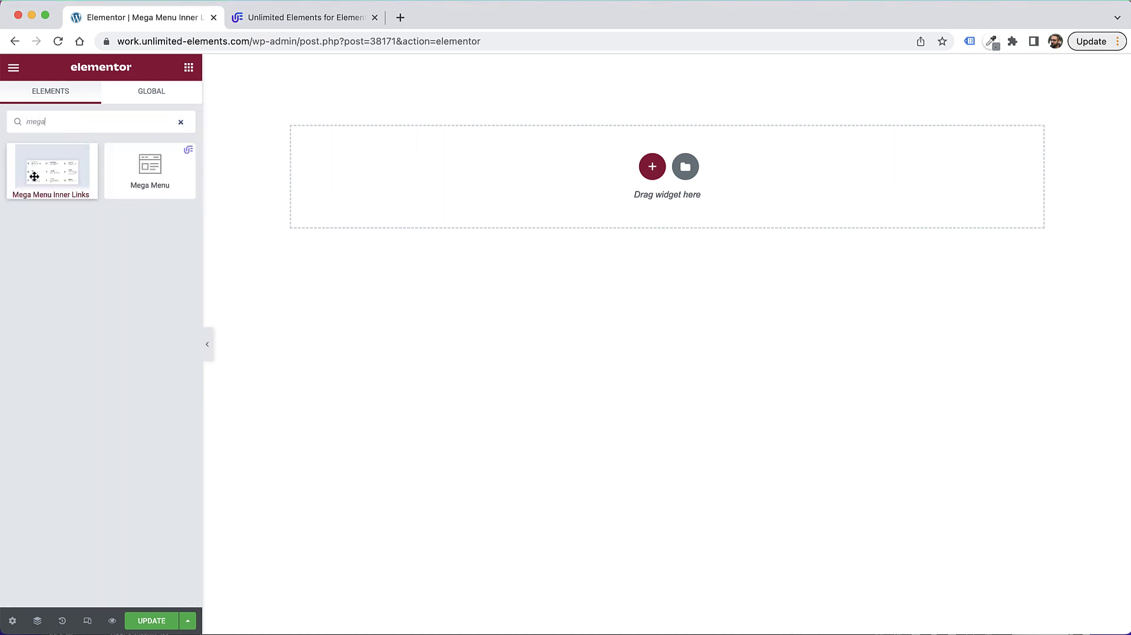
{"action": "left_click_drag", "start_coordinate": [34, 177], "coordinate": [431, 164]}
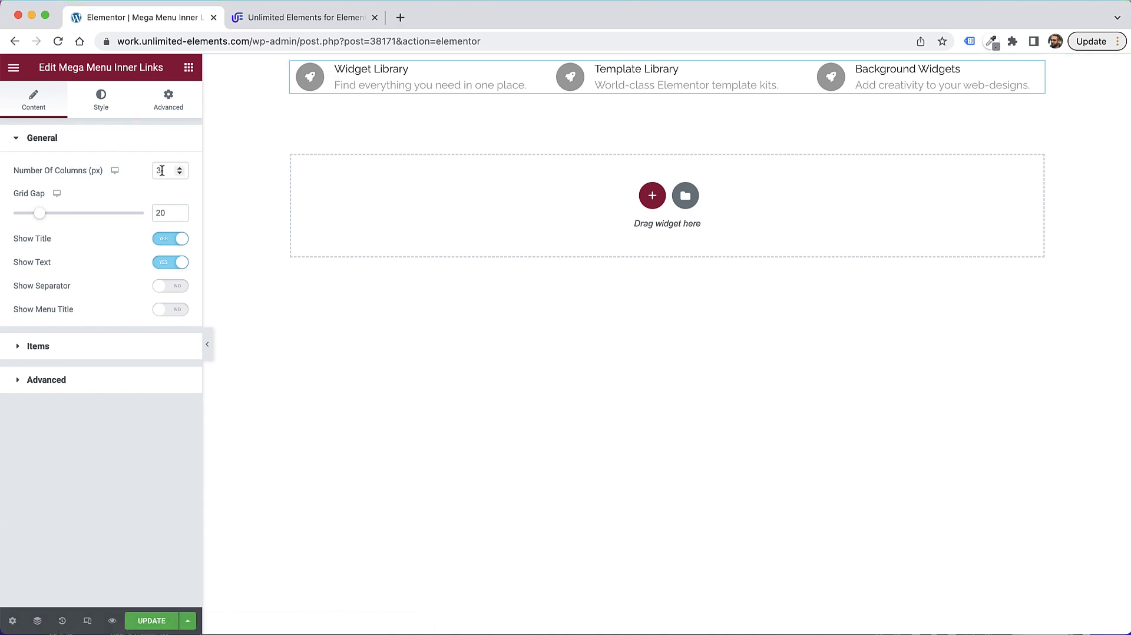
Step: Try a two-column layout for the inner links, then set the number of columns back to 3
{"action": "double_click", "coordinate": [166, 170]}
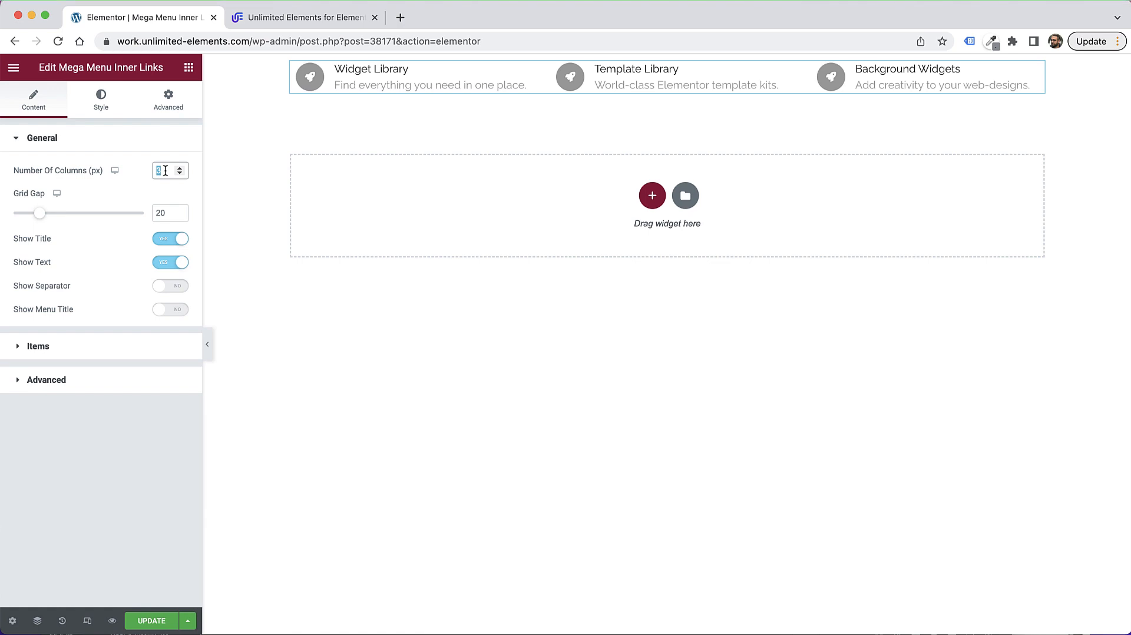
{"action": "type", "text": "2"}
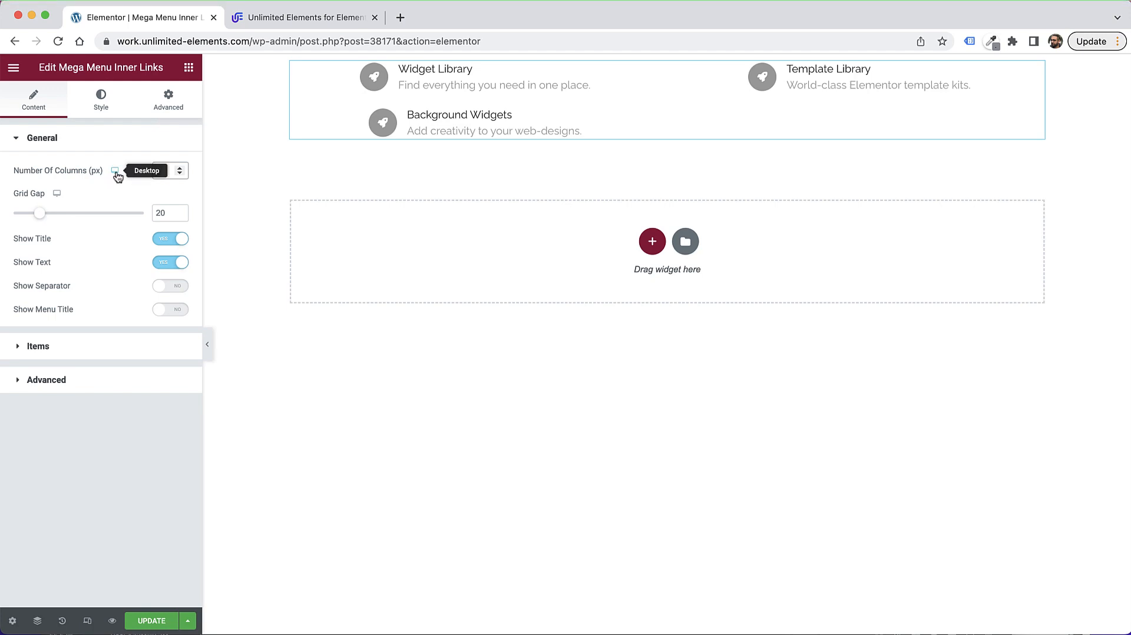
{"action": "left_click", "coordinate": [43, 219]}
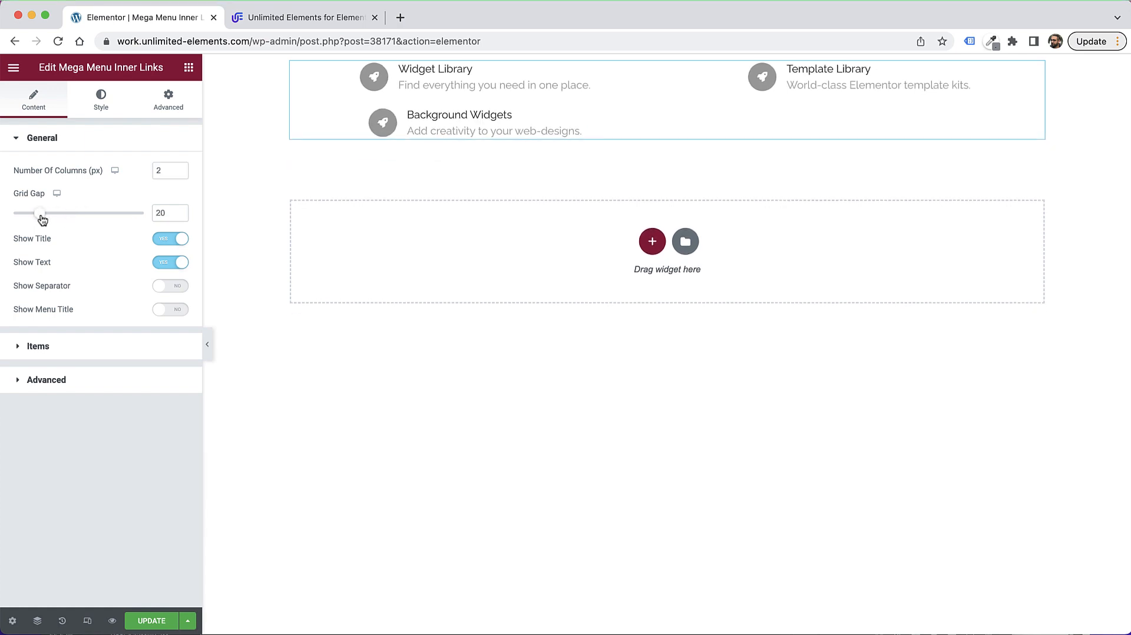
{"action": "left_click", "coordinate": [166, 172]}
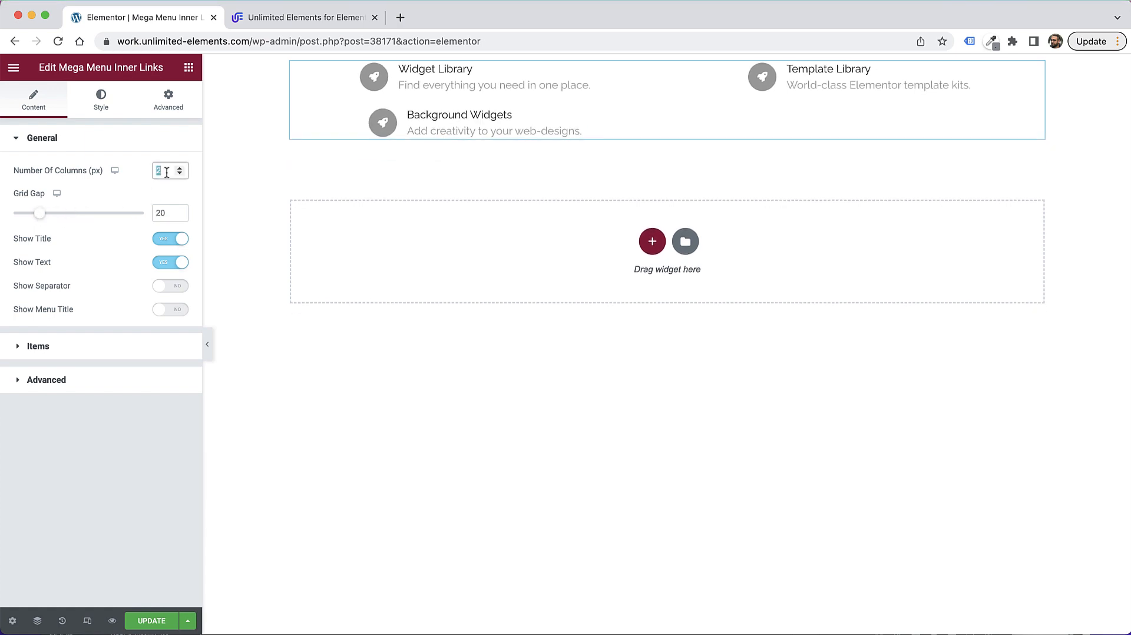
{"action": "type", "text": "3"}
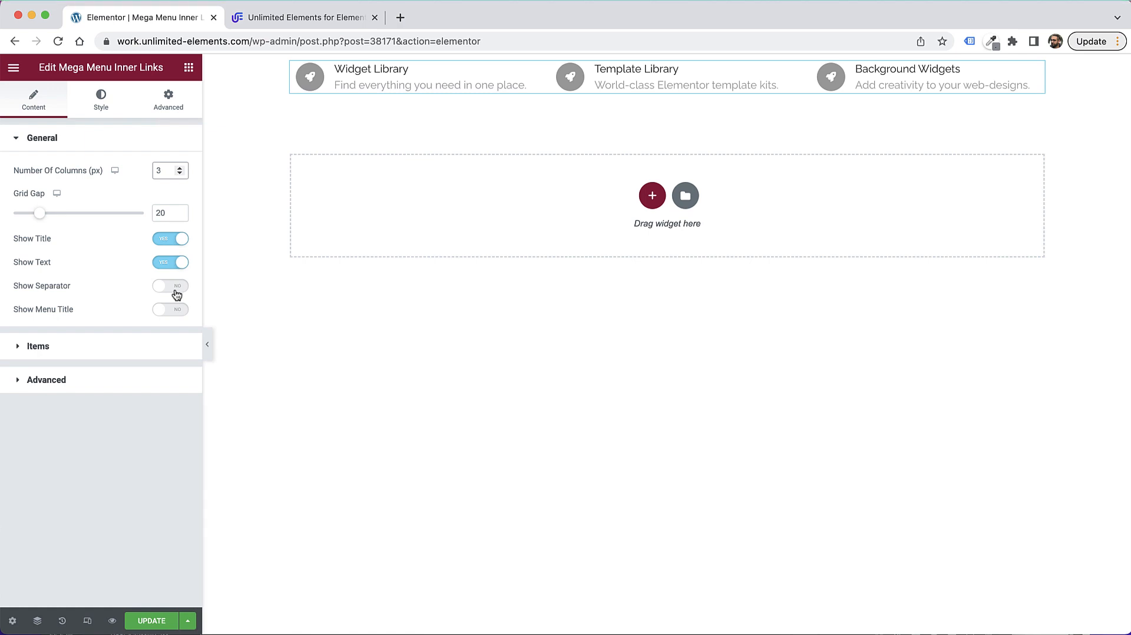
Step: Enable the separator and duplicate the Background Widgets item three times
{"action": "left_click", "coordinate": [174, 287]}
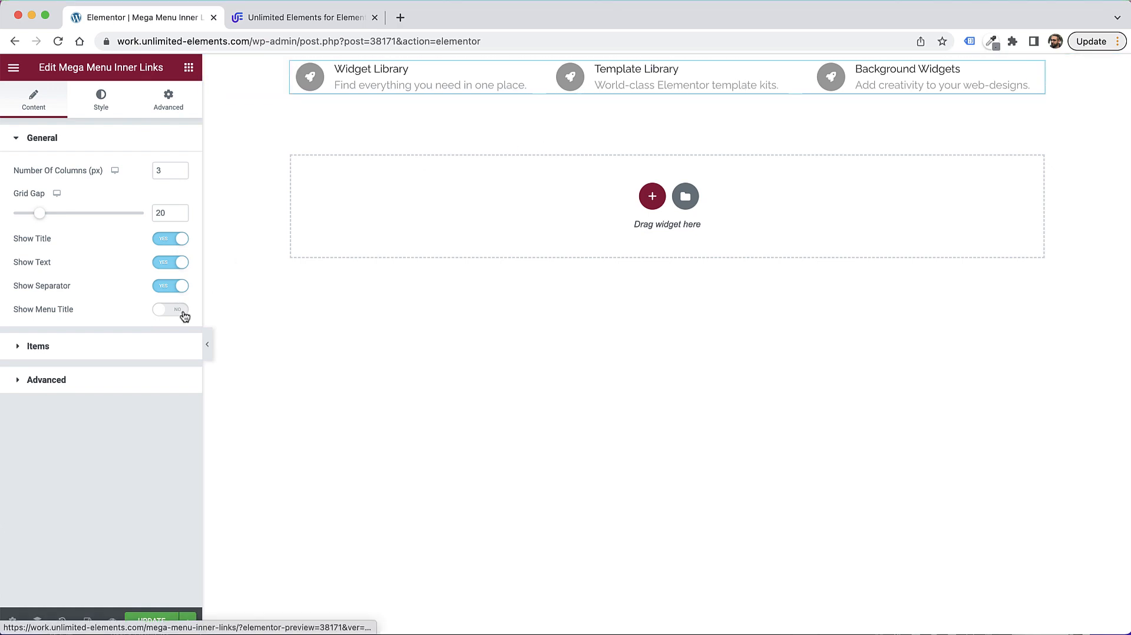
{"action": "left_click", "coordinate": [59, 348]}
{"action": "left_click", "coordinate": [146, 291]}
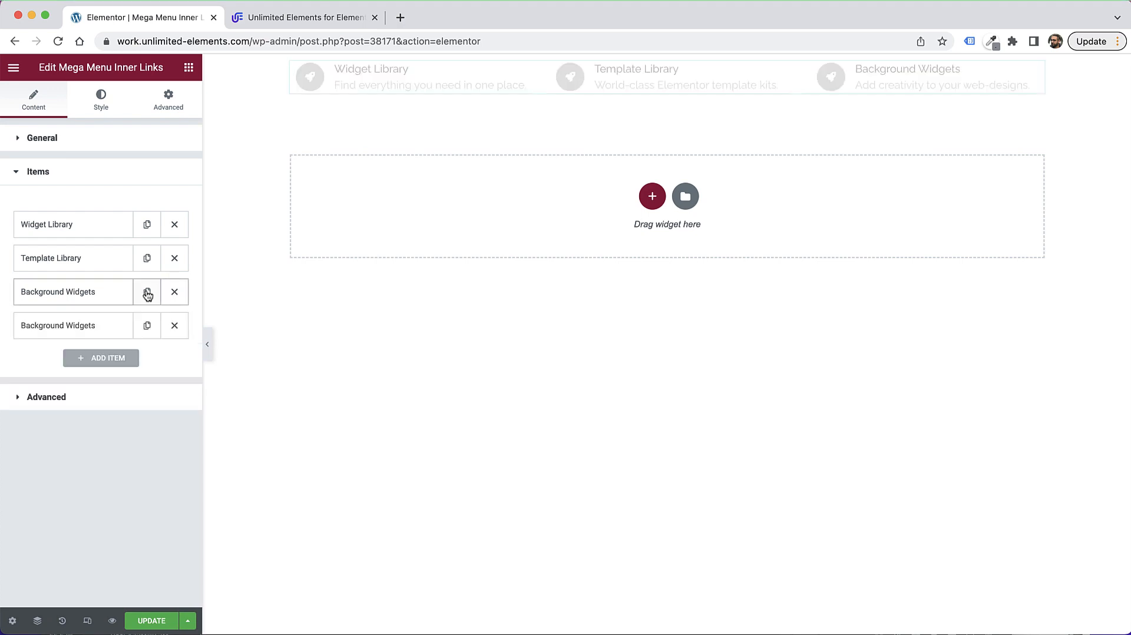
{"action": "left_click", "coordinate": [149, 327]}
{"action": "left_click", "coordinate": [148, 360]}
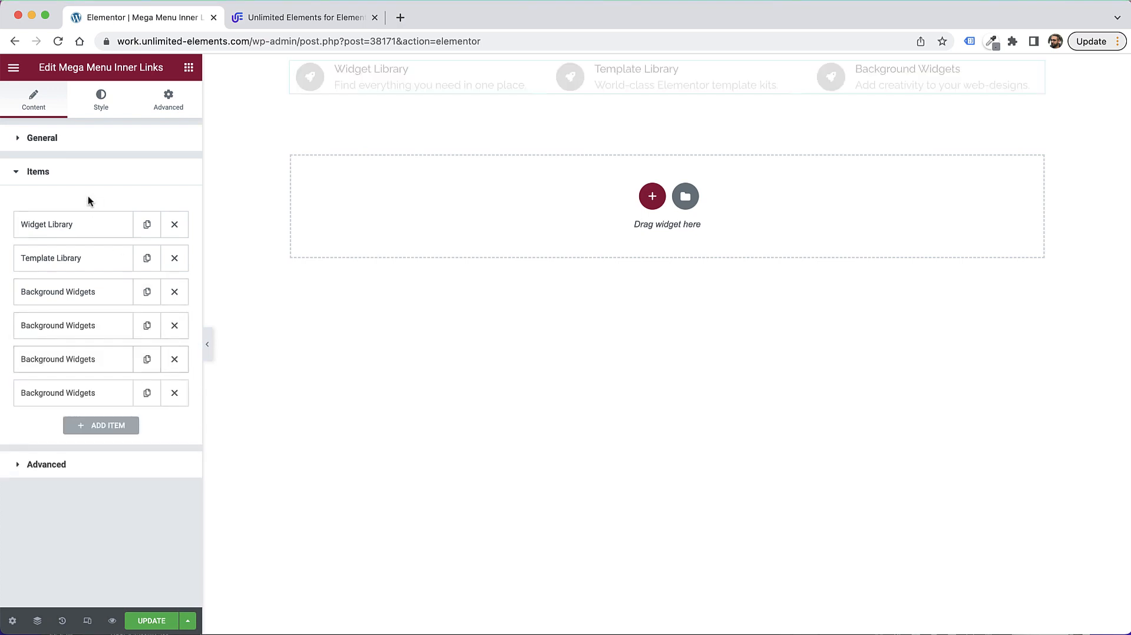
Step: Disable the separator, and try out the menu title before hiding it again
{"action": "left_click", "coordinate": [63, 137]}
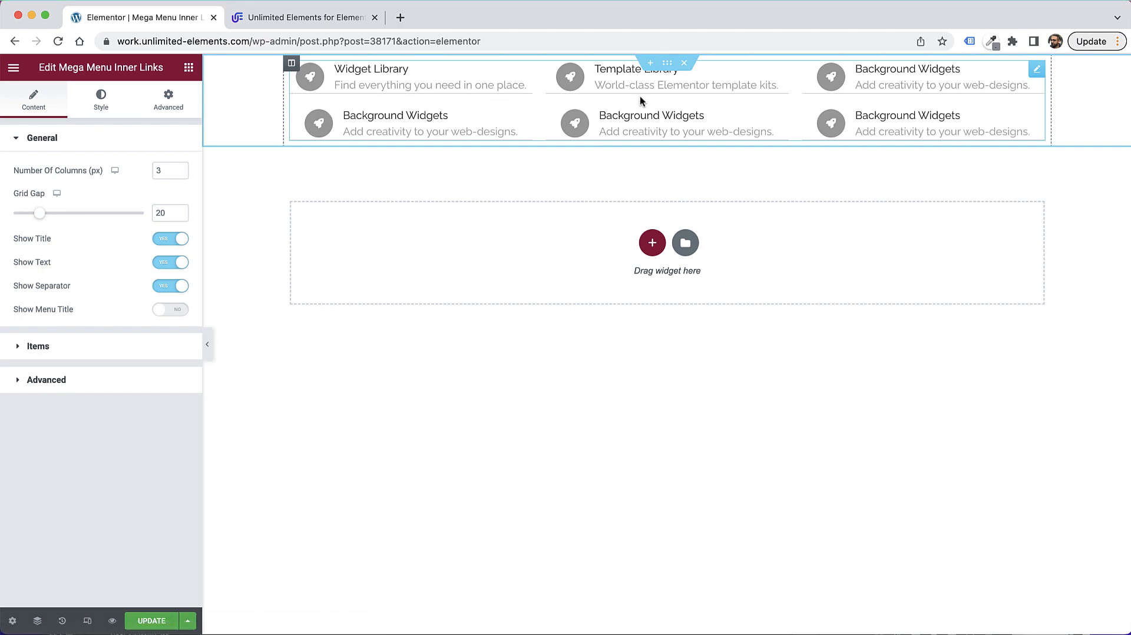
{"action": "left_click", "coordinate": [176, 289]}
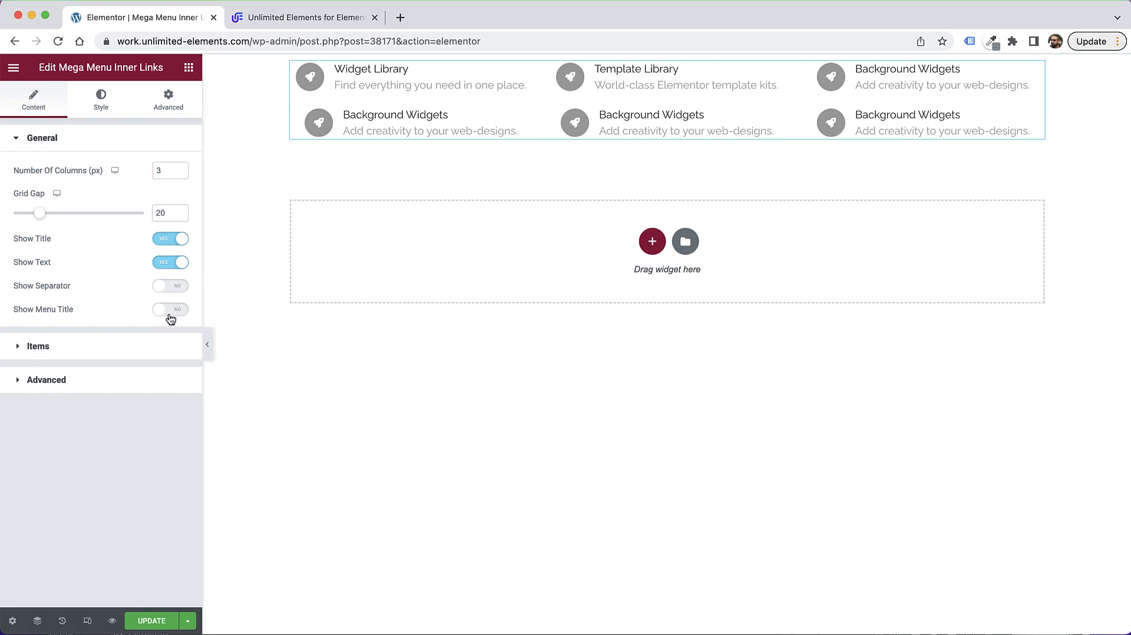
{"action": "left_click", "coordinate": [170, 313]}
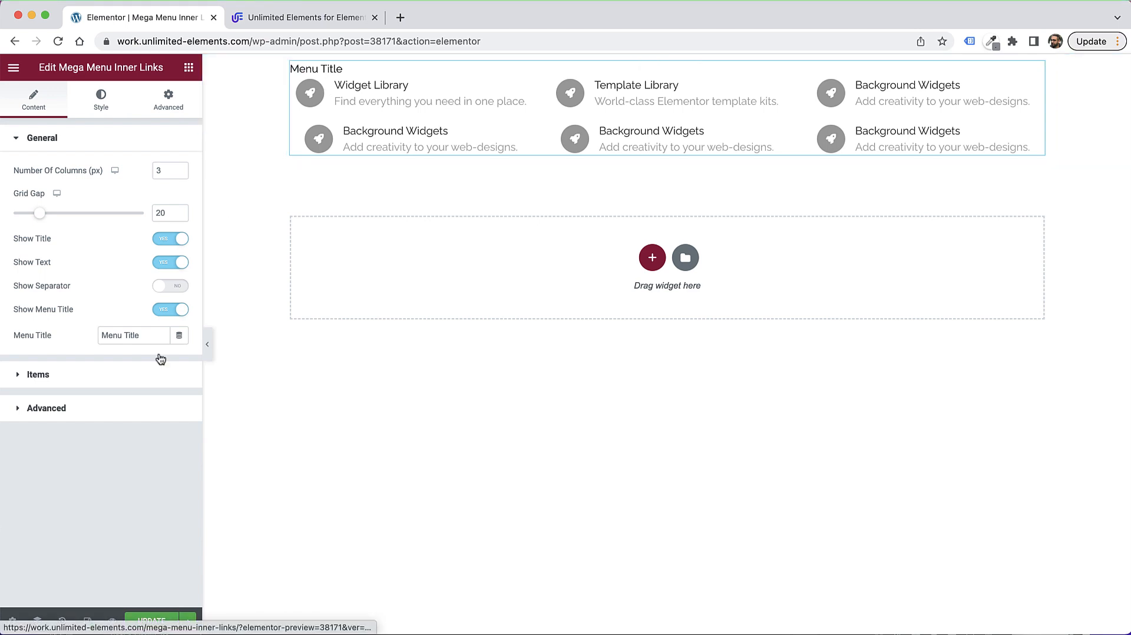
{"action": "left_click", "coordinate": [170, 310]}
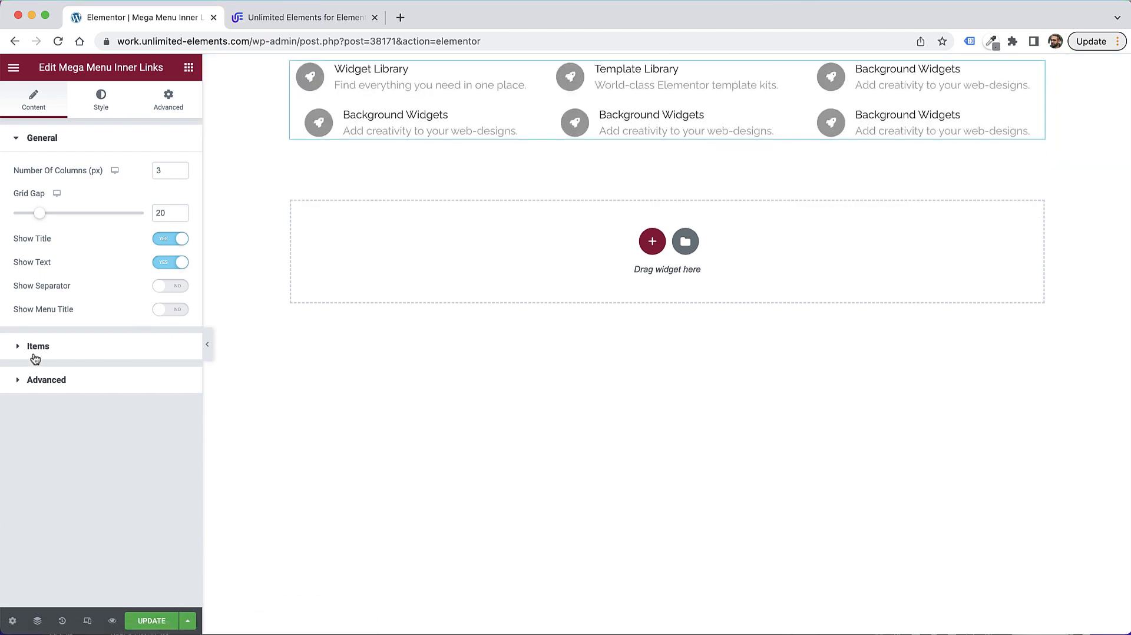
Step: Switch the Widget Library item's graphic element to Text, then to Image
{"action": "left_click", "coordinate": [61, 346]}
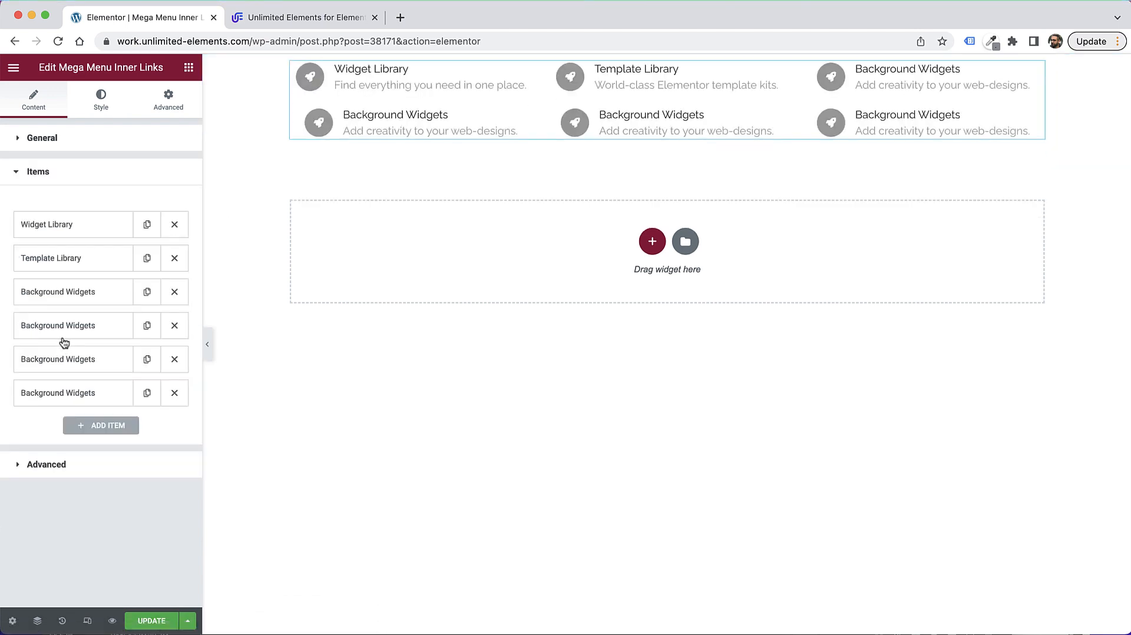
{"action": "left_click", "coordinate": [66, 234]}
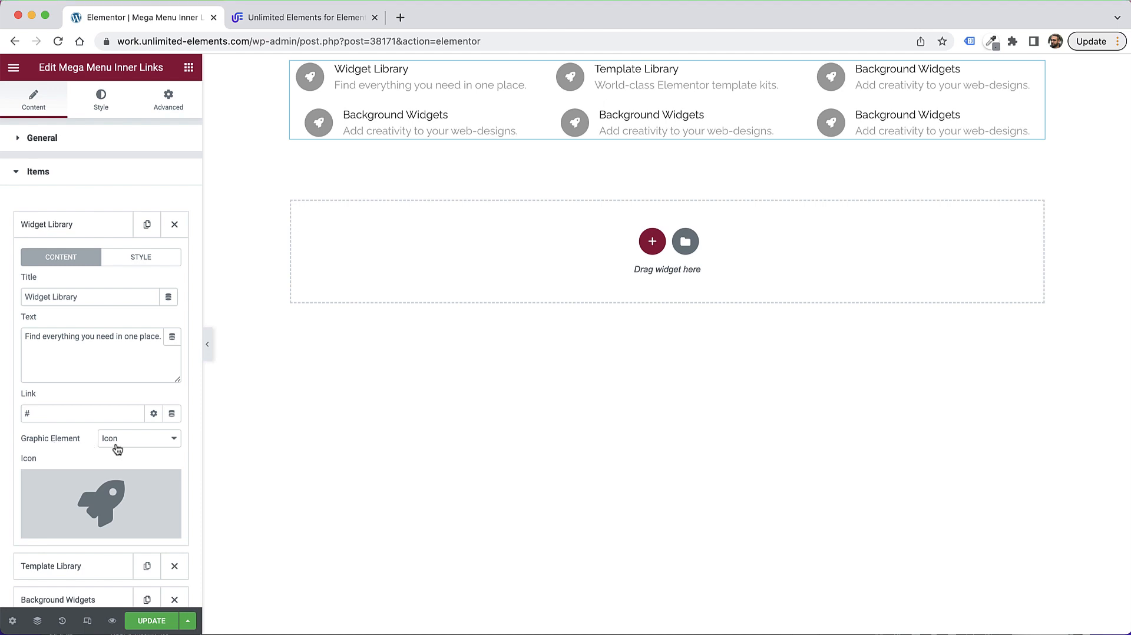
{"action": "left_click", "coordinate": [160, 444]}
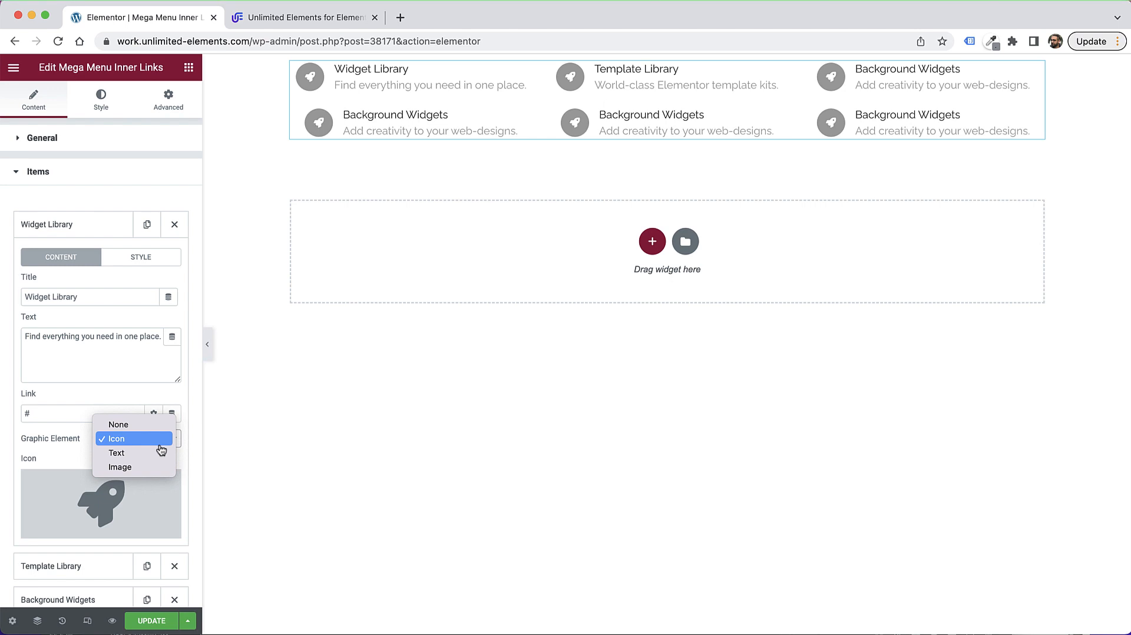
{"action": "left_click", "coordinate": [146, 453]}
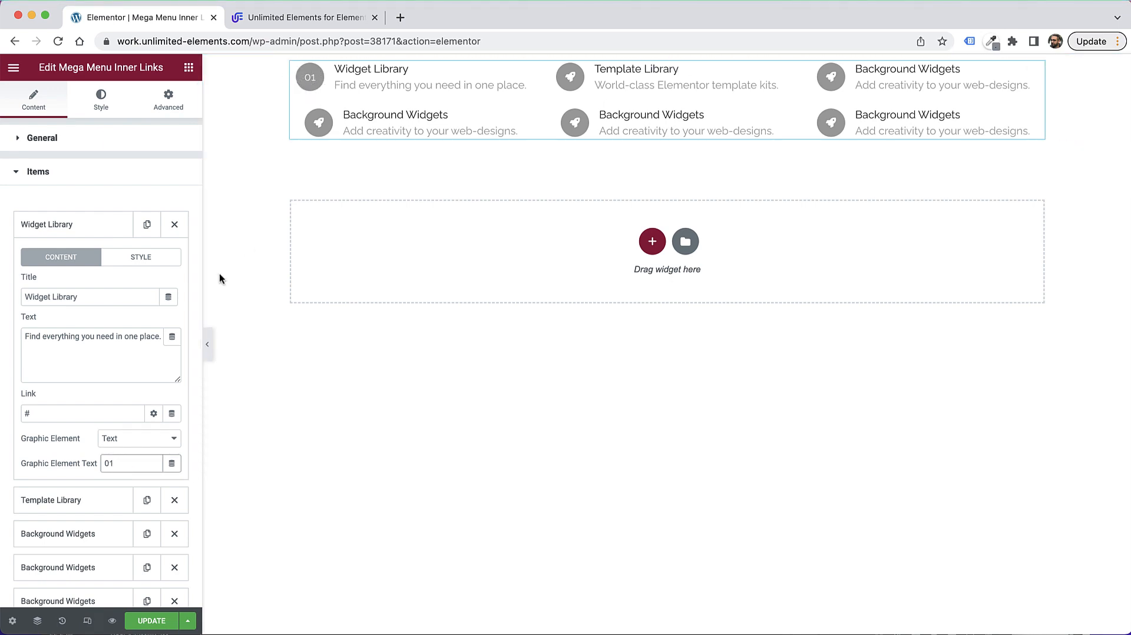
{"action": "left_click", "coordinate": [134, 447]}
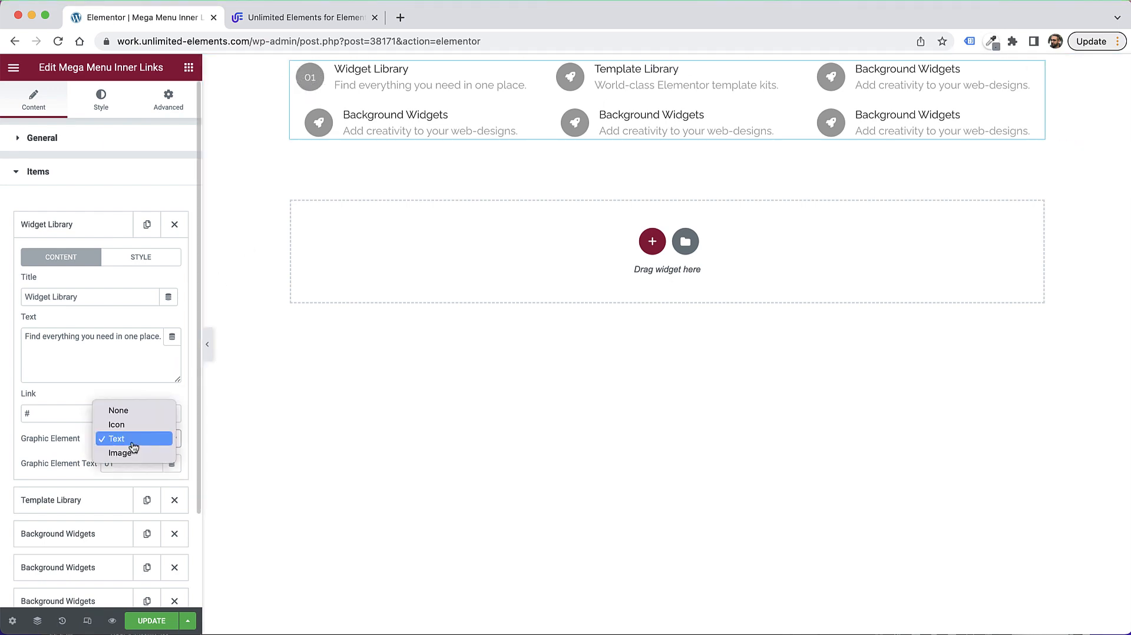
{"action": "left_click", "coordinate": [133, 457]}
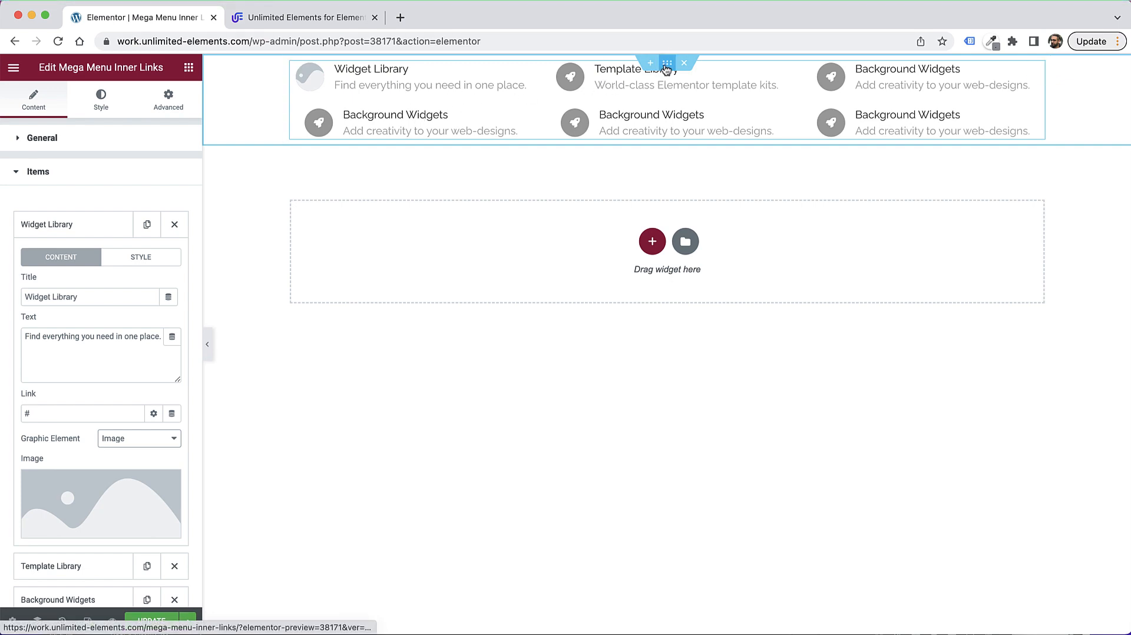
Step: Unlink the section's padding values and set the top and bottom padding to 50 px
{"action": "left_click", "coordinate": [667, 63]}
{"action": "left_click", "coordinate": [173, 97]}
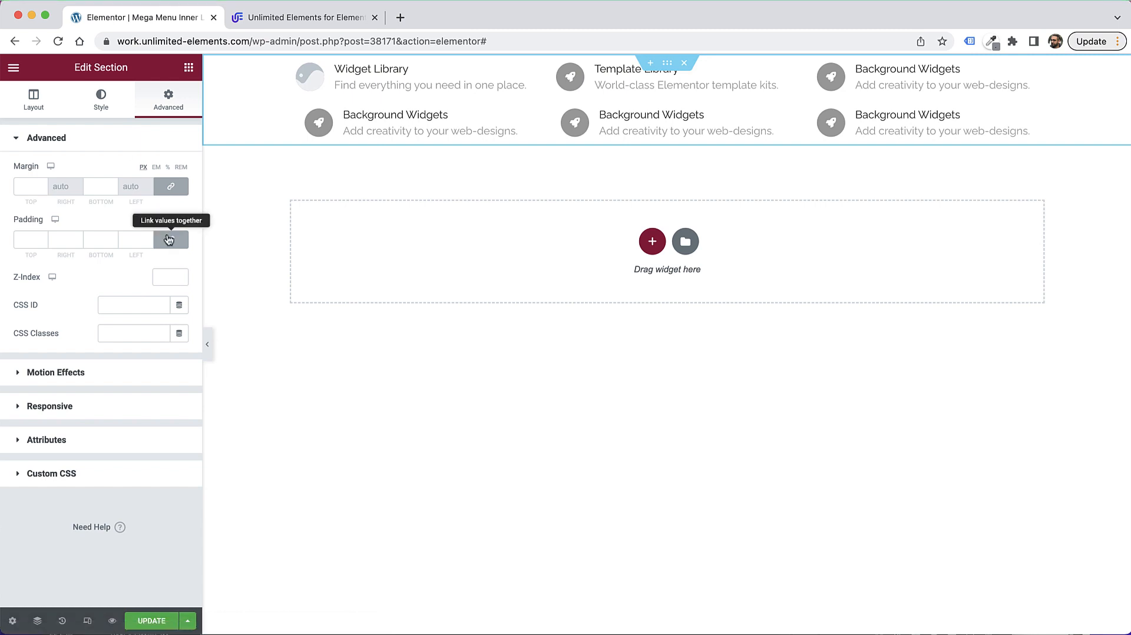
{"action": "left_click", "coordinate": [171, 239]}
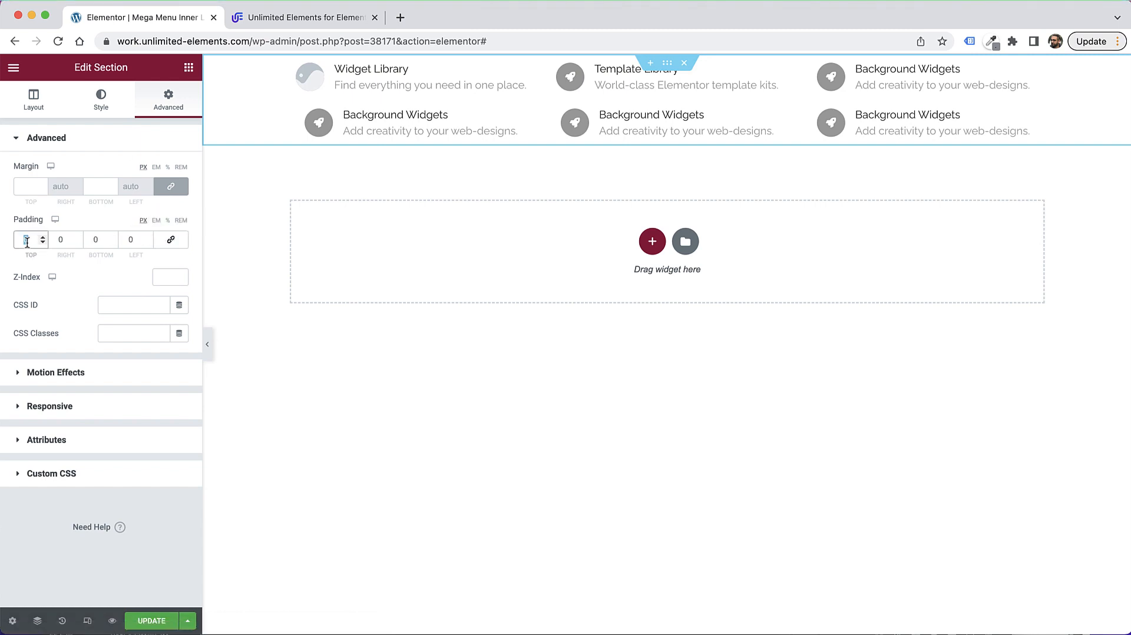
{"action": "type", "text": "50"}
{"action": "left_click", "coordinate": [94, 241]}
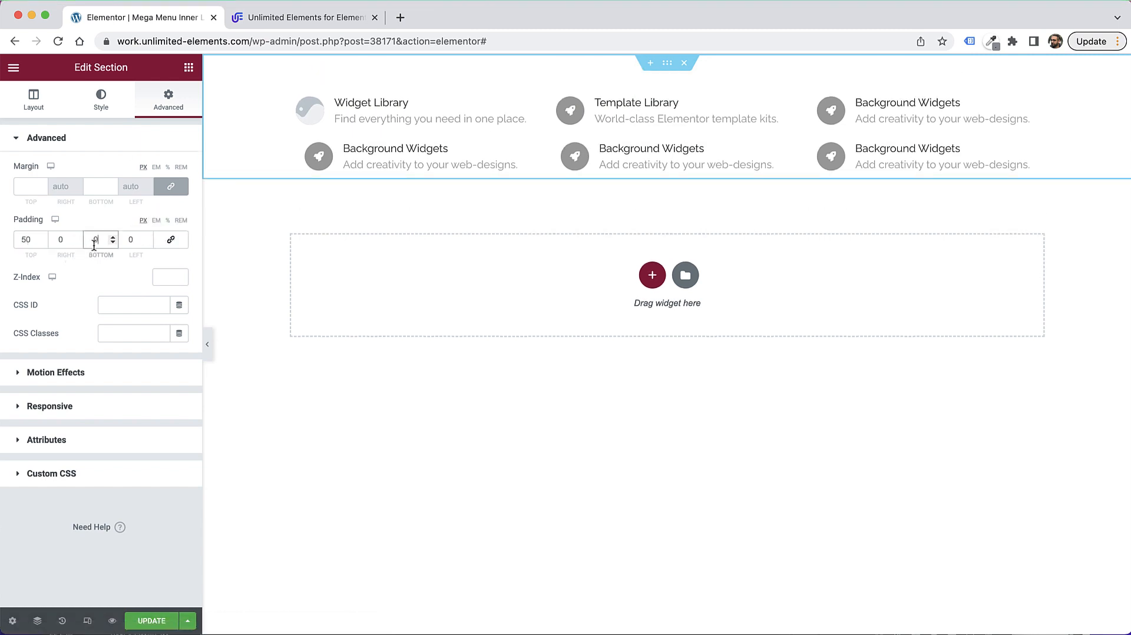
{"action": "type", "text": "50"}
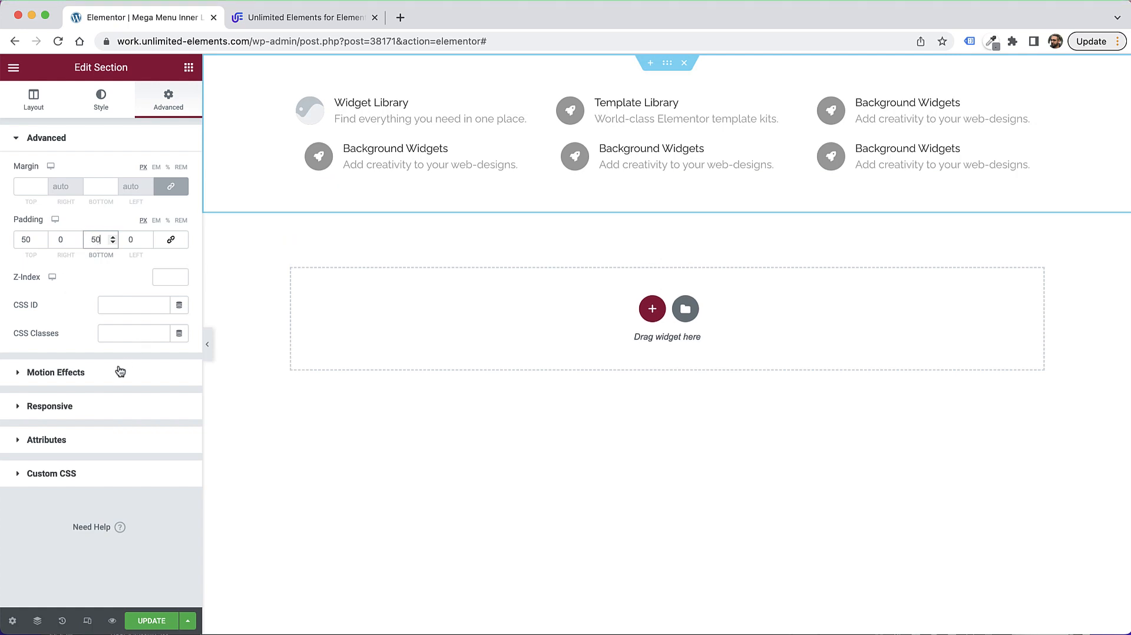
Step: Give the section a solid border with unlinked widths and a bottom width of 5
{"action": "left_click", "coordinate": [99, 105]}
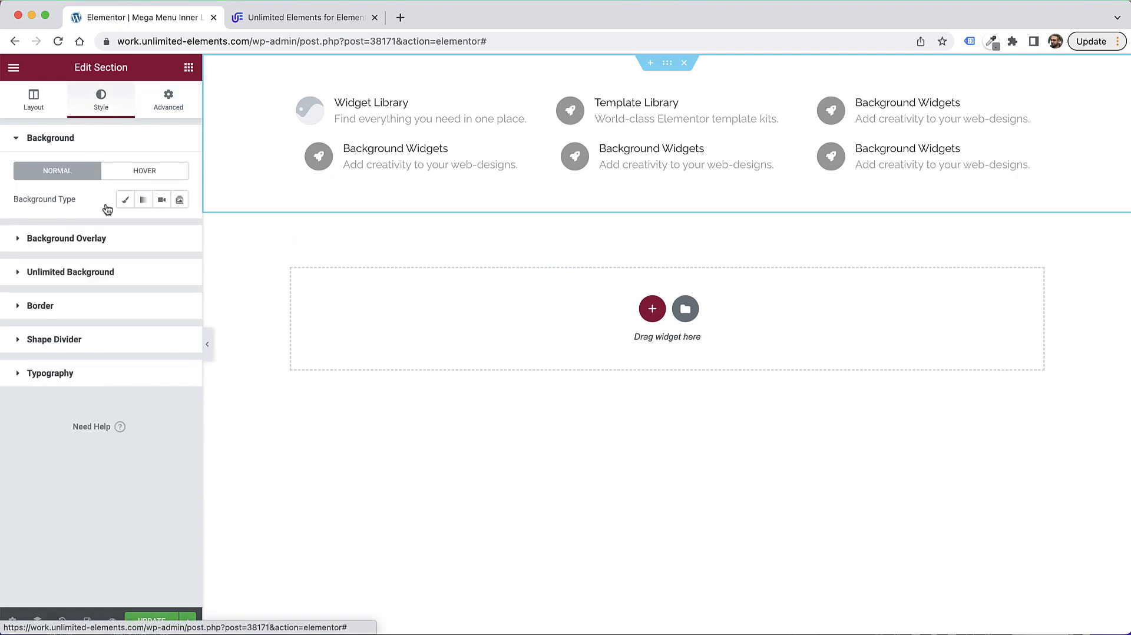
{"action": "left_click", "coordinate": [78, 311]}
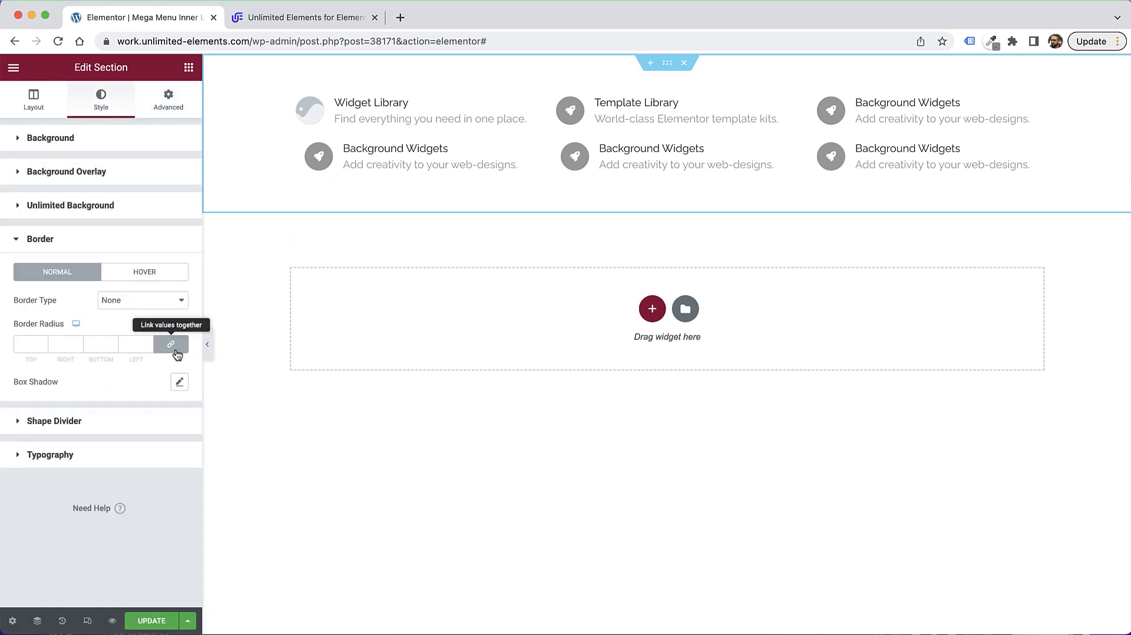
{"action": "left_click", "coordinate": [148, 308]}
{"action": "left_click", "coordinate": [151, 316]}
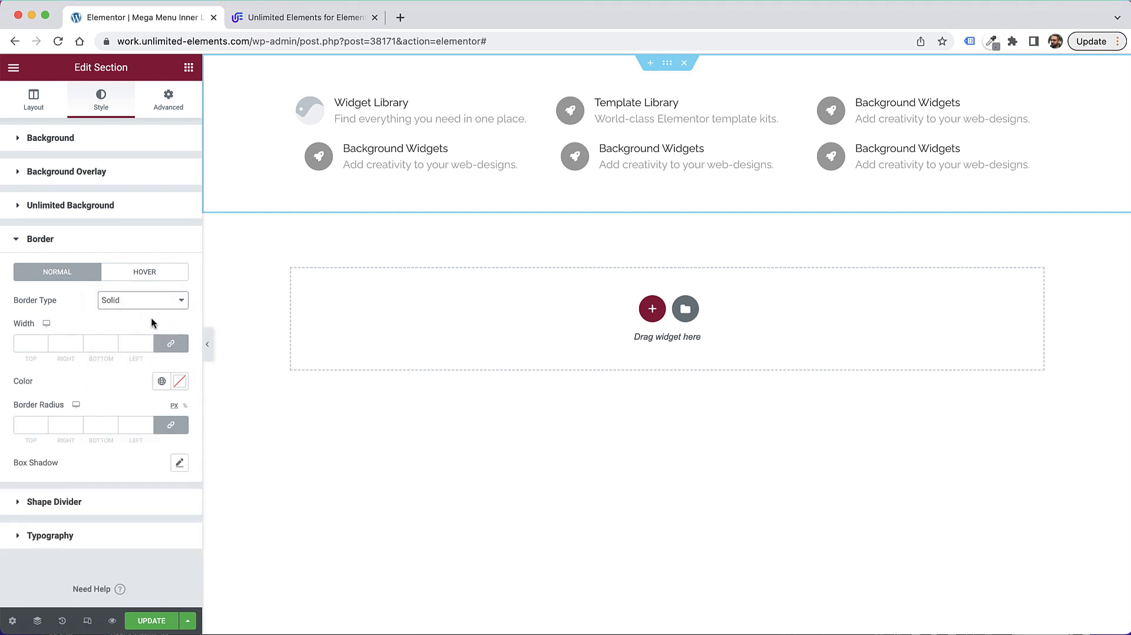
{"action": "left_click", "coordinate": [170, 343]}
{"action": "double_click", "coordinate": [97, 344]}
{"action": "type", "text": "5"}
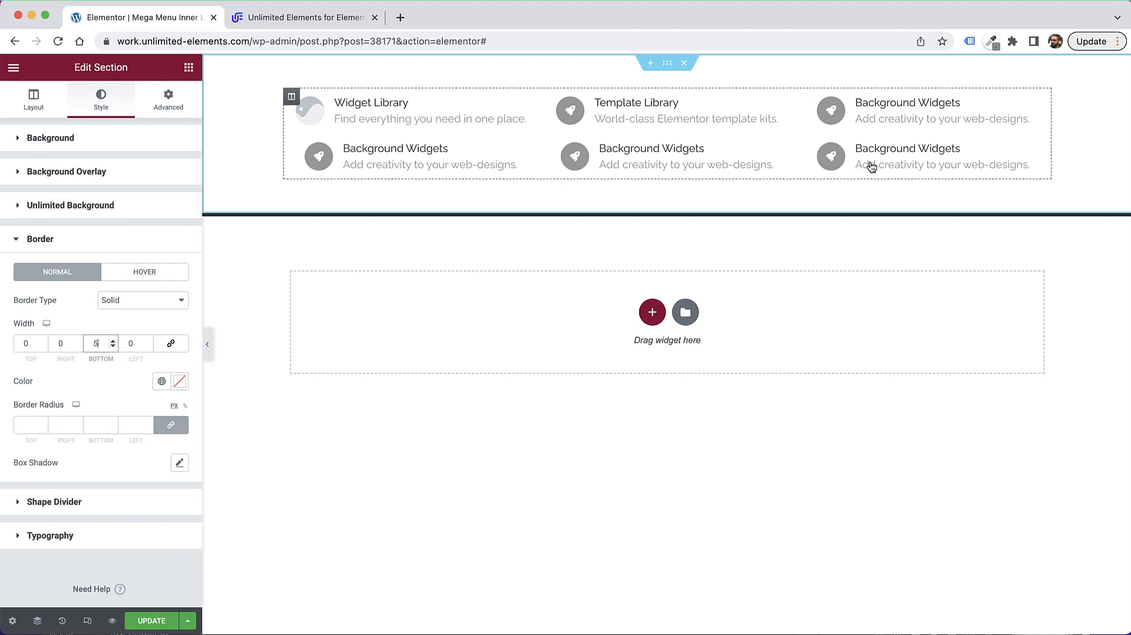
Step: Delete the Widget Library item from the inner links widget and duplicate the last Background Widgets item
{"action": "left_click", "coordinate": [524, 152]}
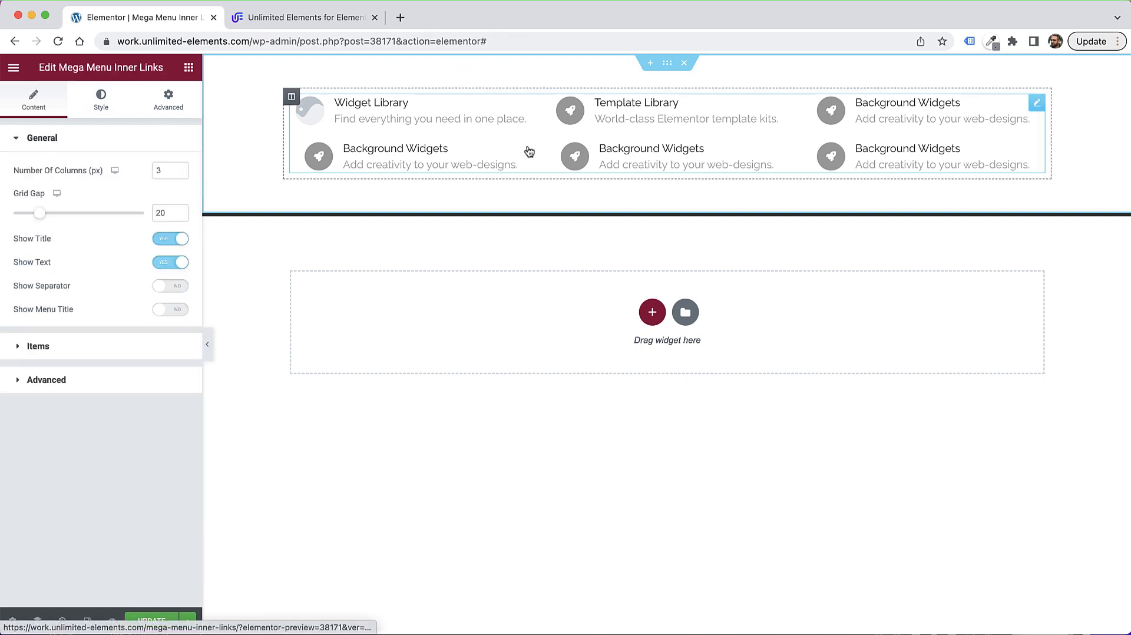
{"action": "left_click", "coordinate": [83, 347]}
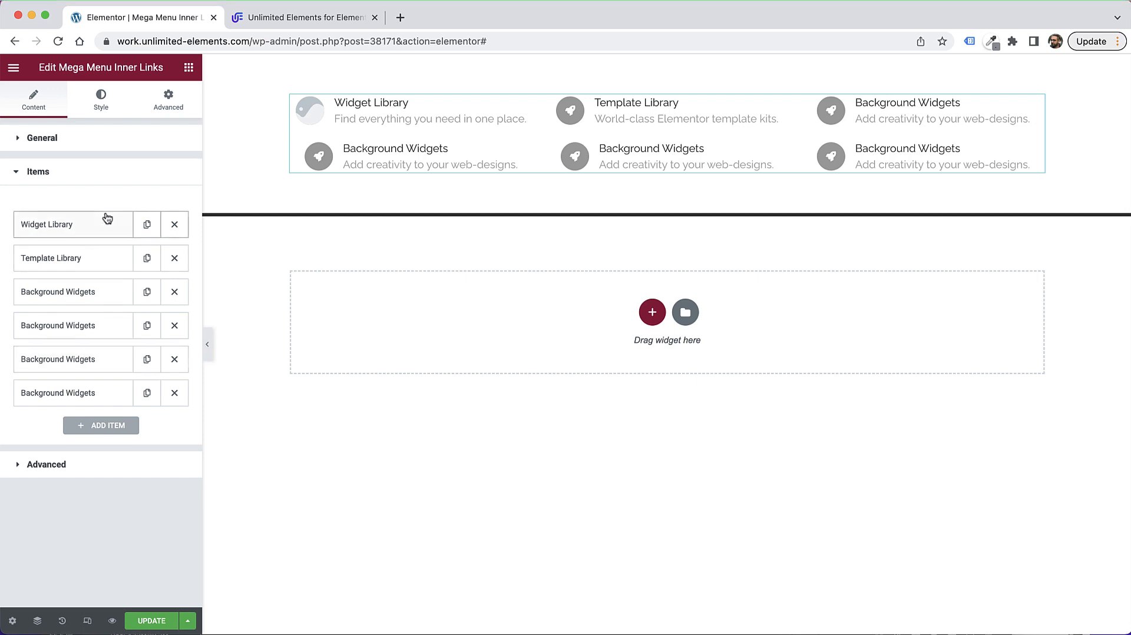
{"action": "left_click", "coordinate": [175, 226]}
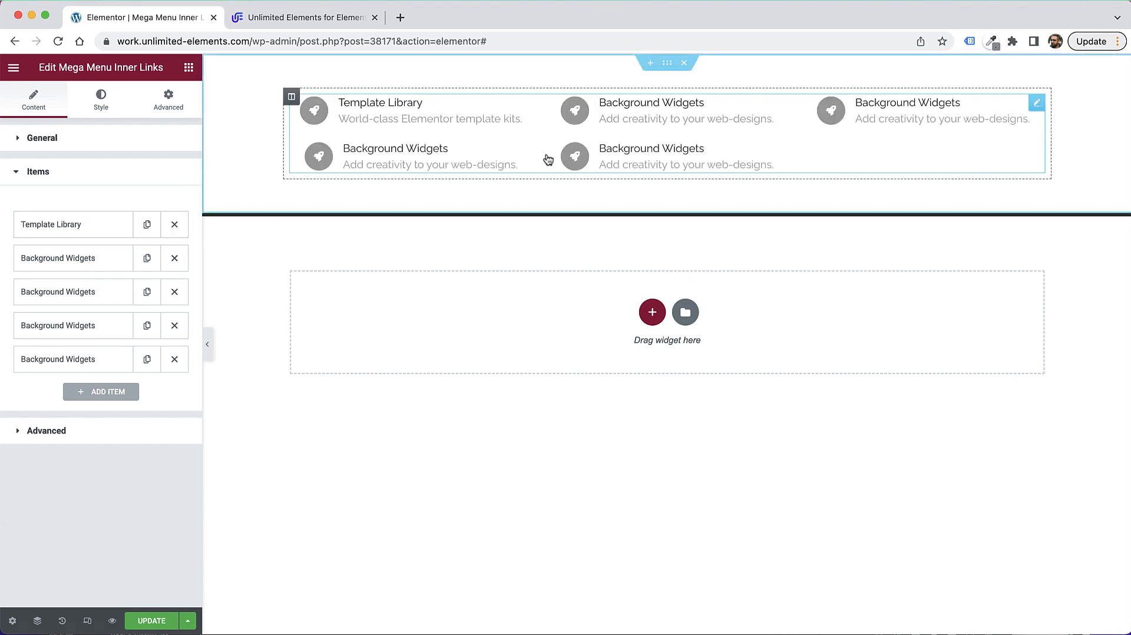
{"action": "left_click", "coordinate": [147, 360]}
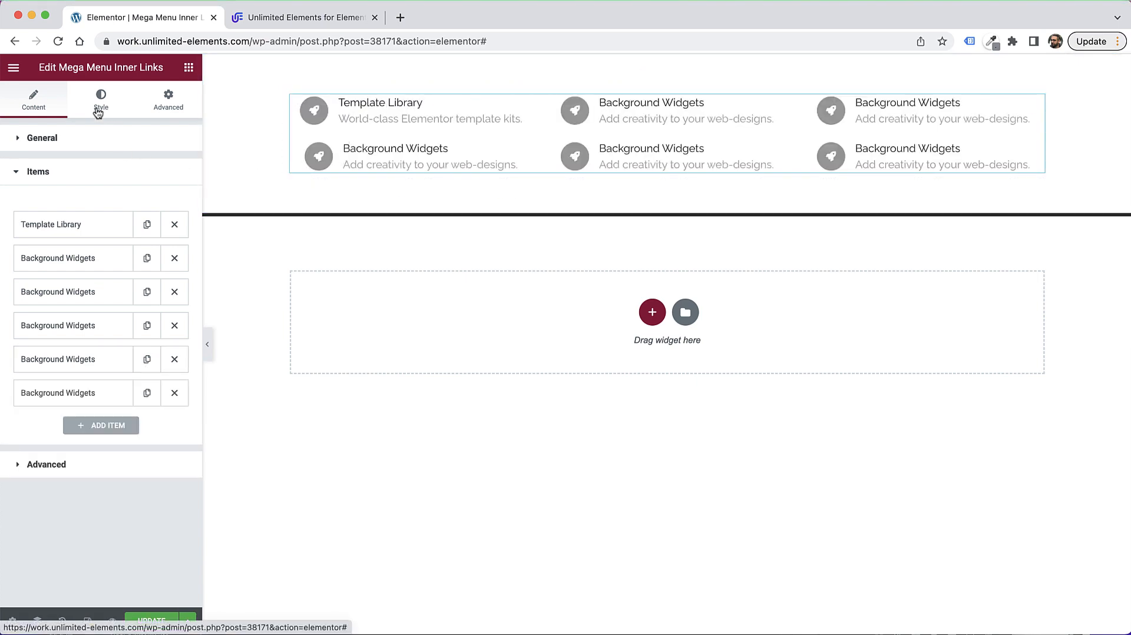
Step: Set the Template Library item's graphic element background to the global color Saved Color #8
{"action": "left_click", "coordinate": [57, 236]}
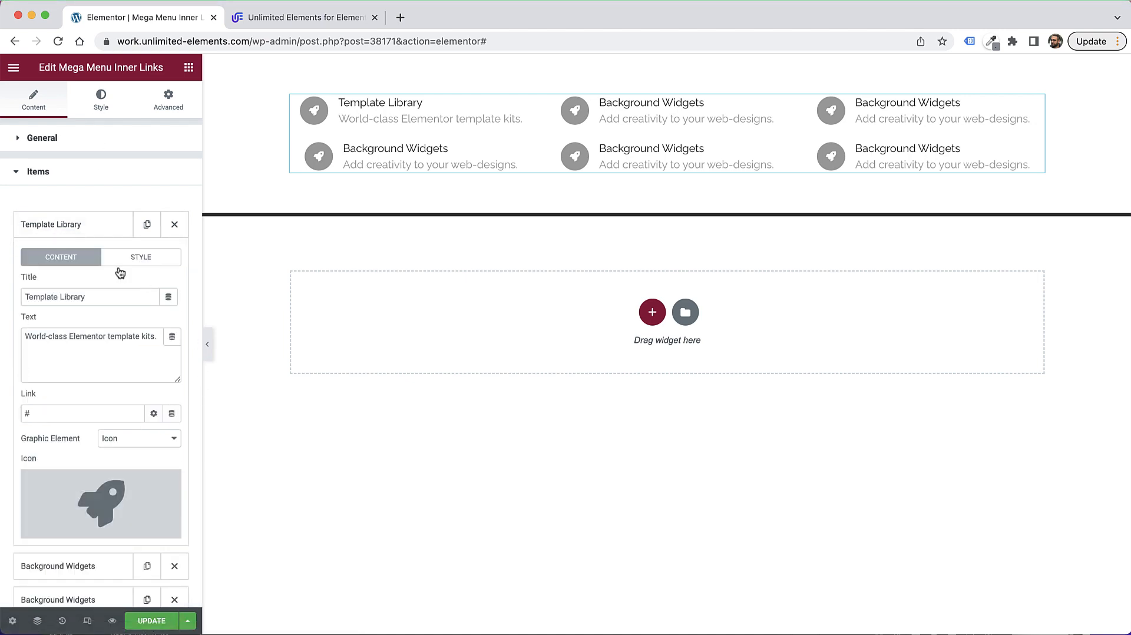
{"action": "left_click", "coordinate": [139, 259]}
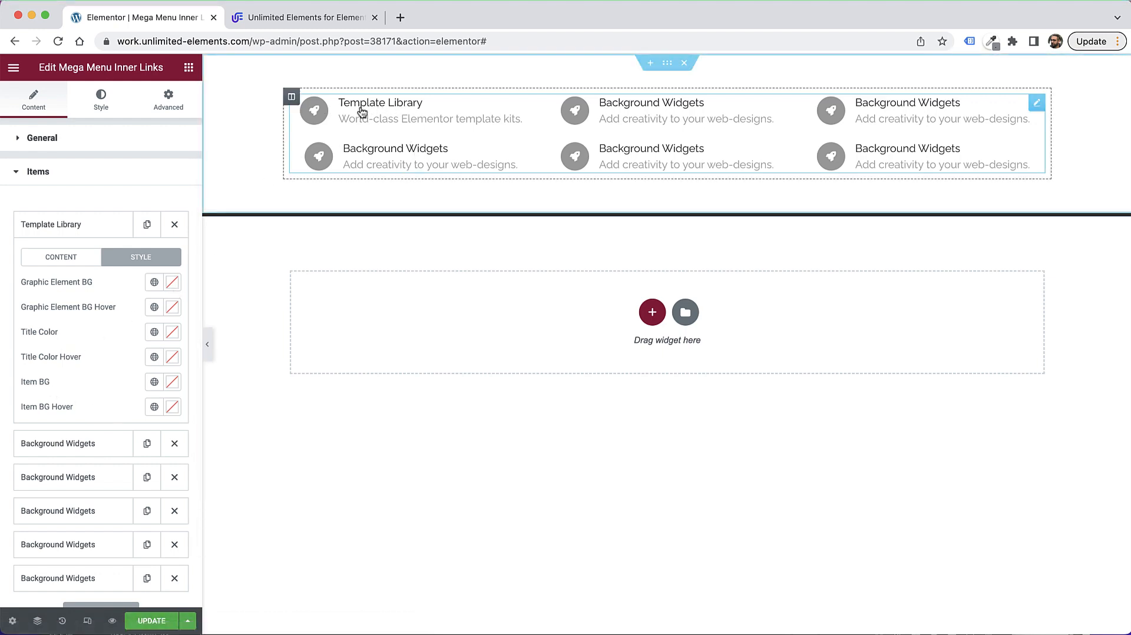
{"action": "left_click", "coordinate": [175, 287]}
{"action": "left_click", "coordinate": [155, 283]}
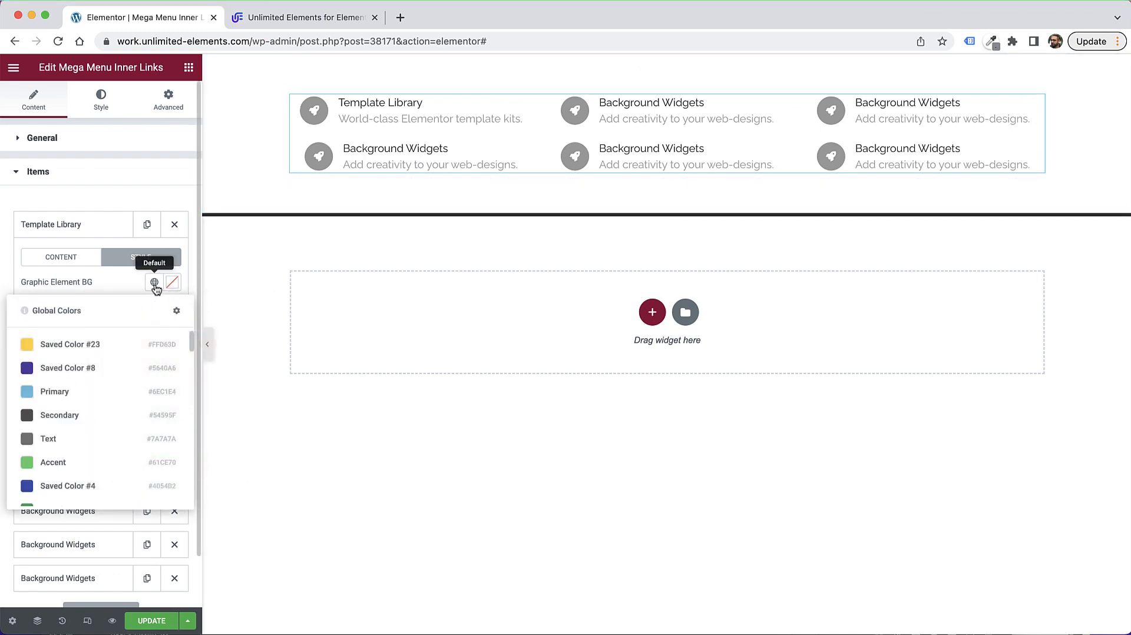
{"action": "left_click", "coordinate": [97, 371]}
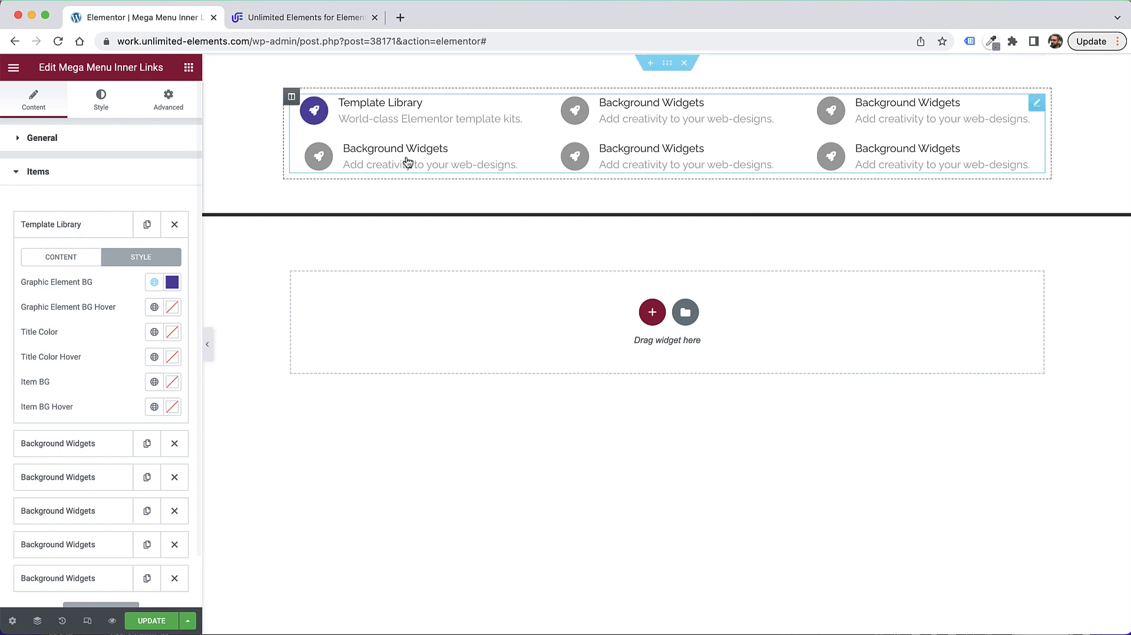
{"action": "left_click", "coordinate": [57, 180]}
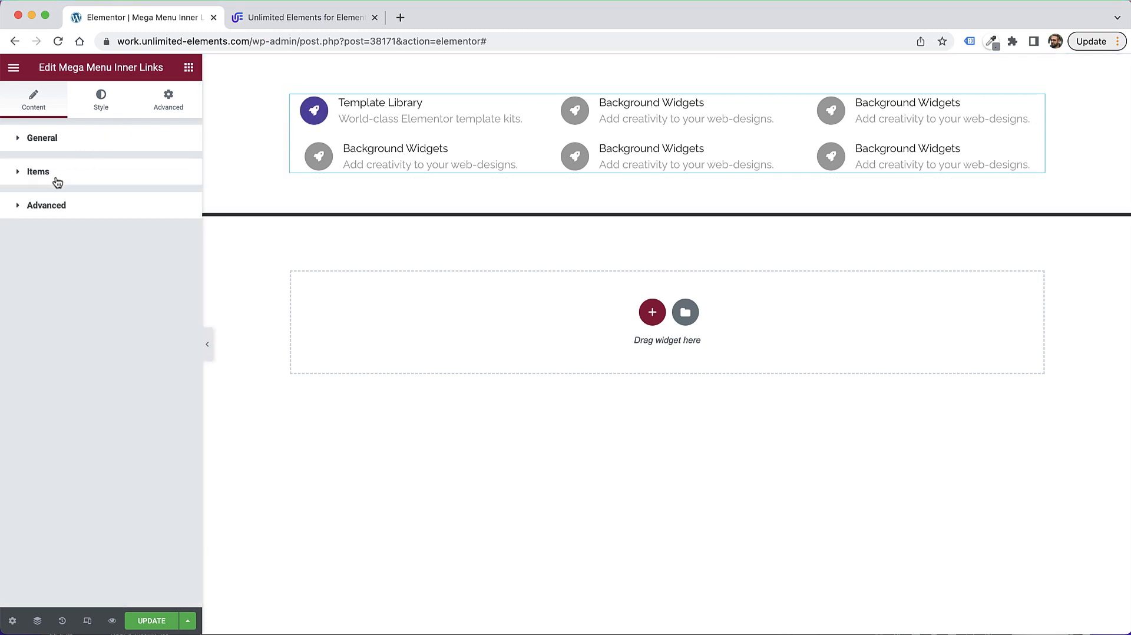
Step: Set the first Background Widgets item's graphic element background to the global color Saved Color #23
{"action": "left_click", "coordinate": [56, 177]}
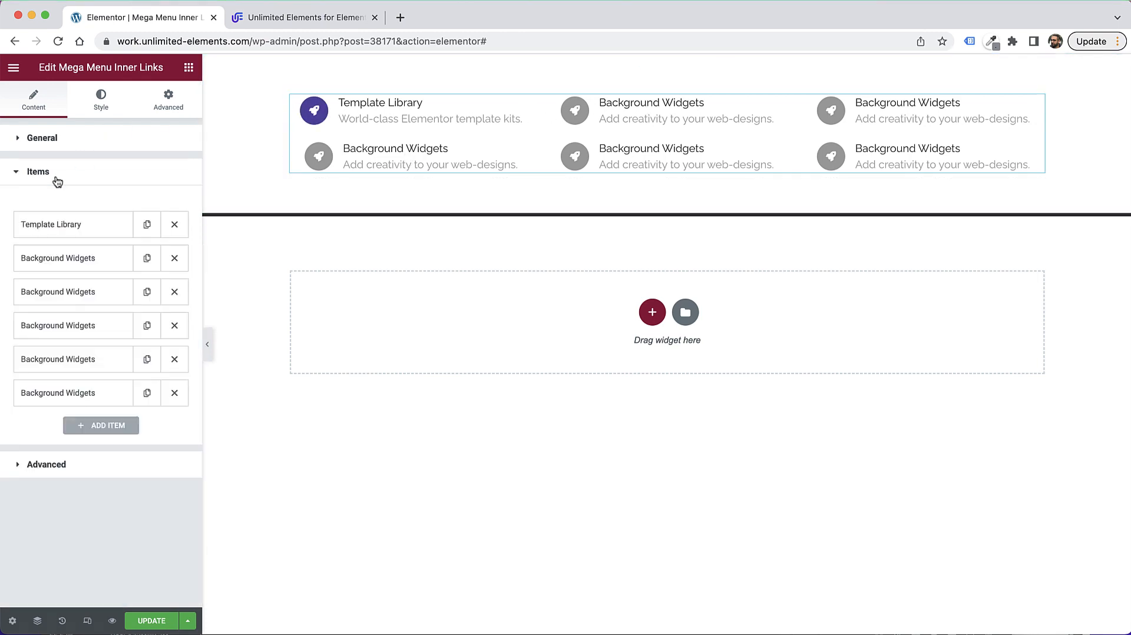
{"action": "left_click", "coordinate": [54, 258]}
{"action": "left_click", "coordinate": [144, 293]}
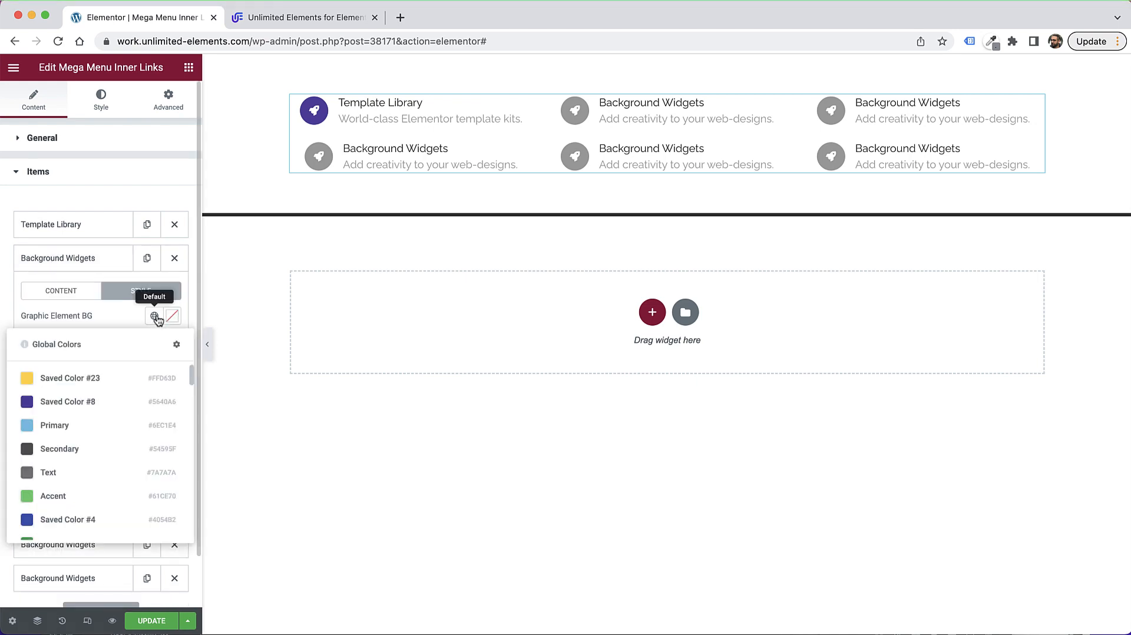
{"action": "left_click", "coordinate": [119, 376]}
{"action": "left_click", "coordinate": [82, 261]}
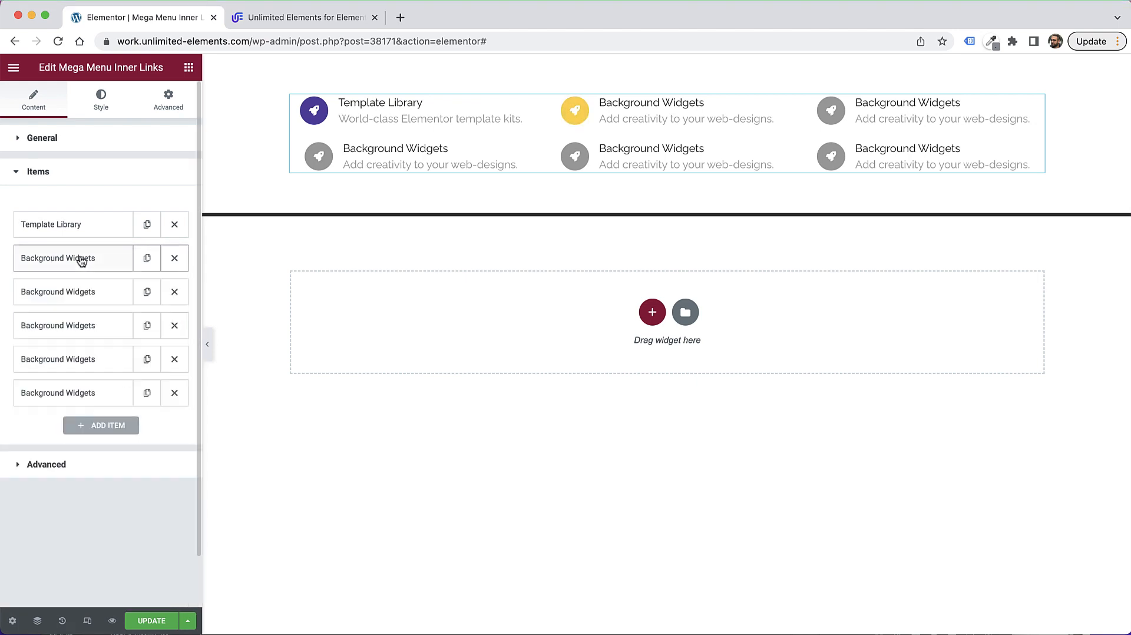
Step: Set the second Background Widgets item's graphic element background to the global color Accent
{"action": "left_click", "coordinate": [56, 293]}
{"action": "left_click", "coordinate": [128, 328]}
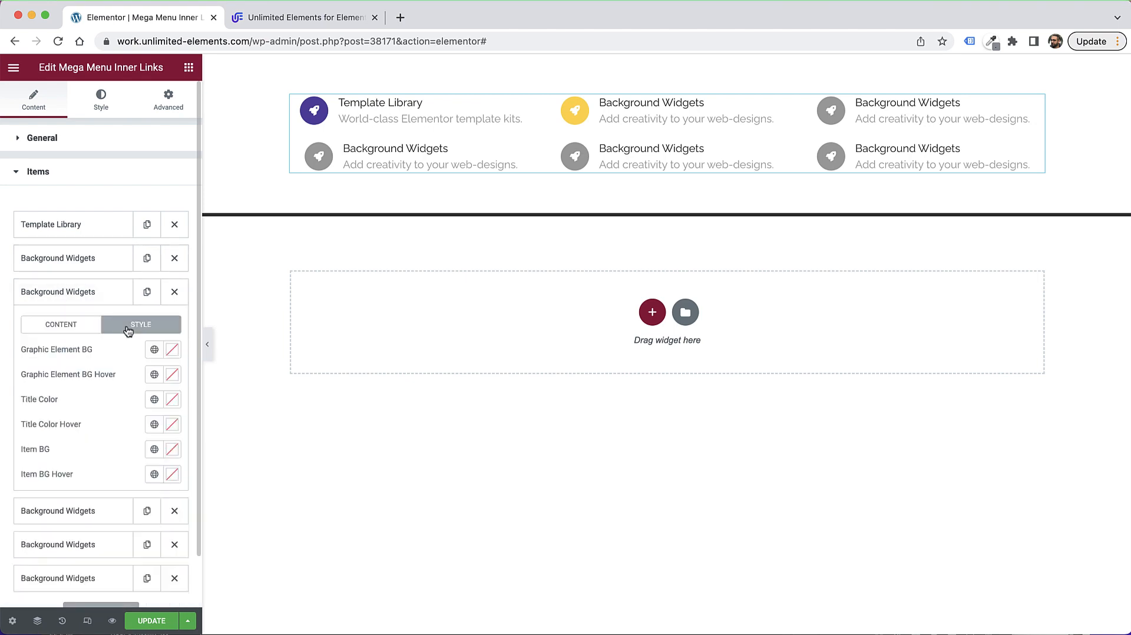
{"action": "left_click", "coordinate": [154, 349]}
{"action": "scroll", "coordinate": [84, 530], "scroll_direction": "down", "scroll_amount": 2}
{"action": "scroll", "coordinate": [84, 545], "scroll_direction": "down", "scroll_amount": 1}
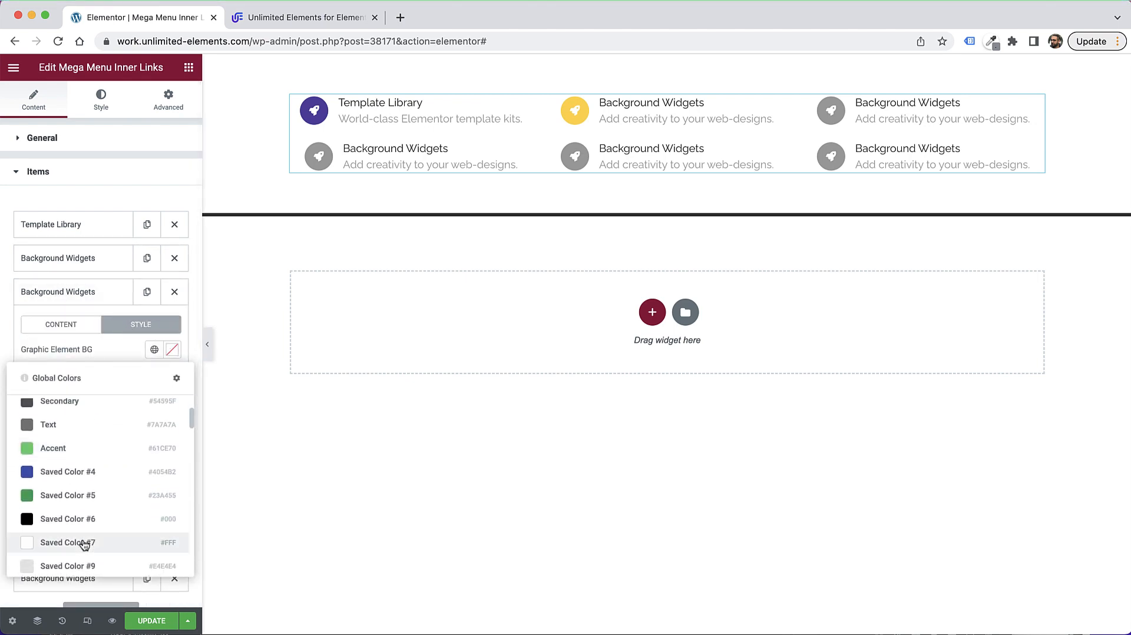
{"action": "left_click", "coordinate": [62, 453]}
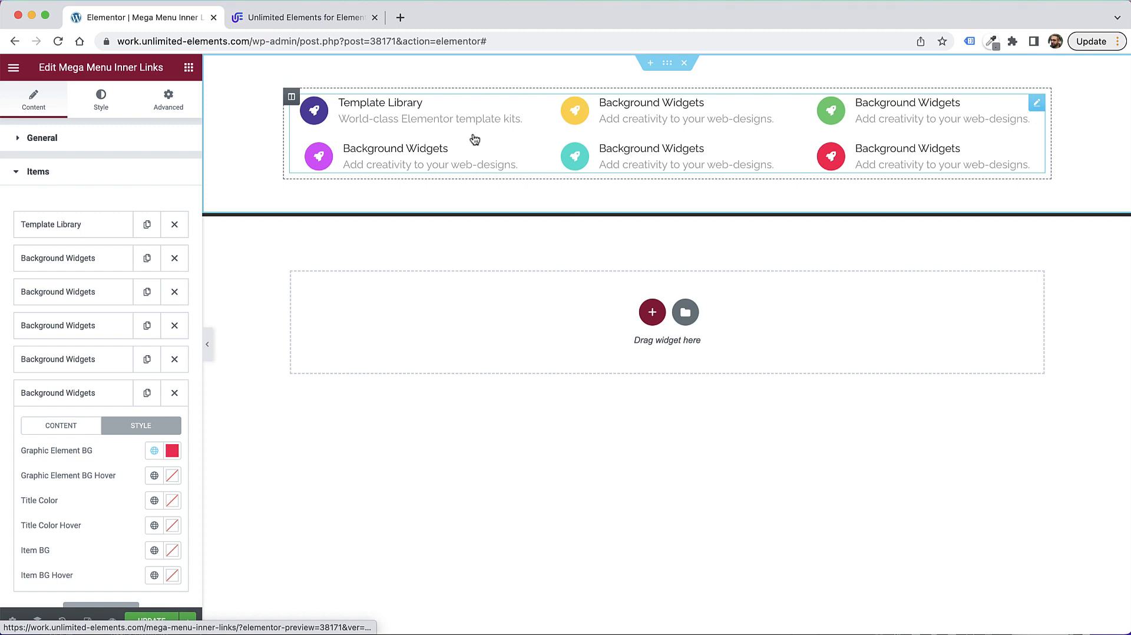
Step: Set the widget items' Justify Content style to Start
{"action": "left_click", "coordinate": [102, 106]}
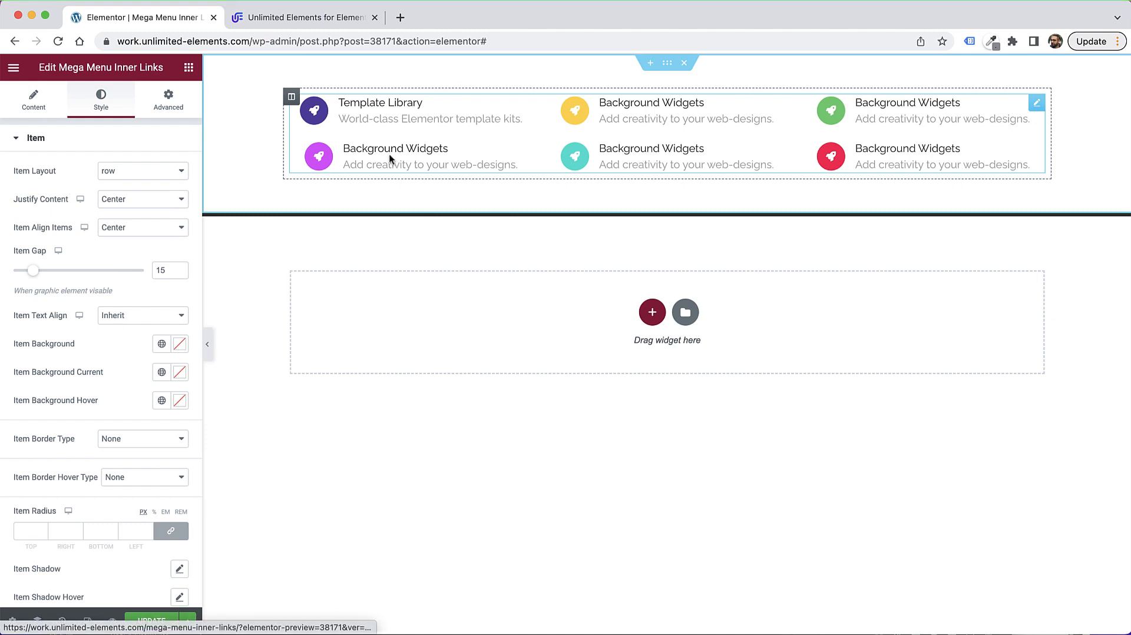
{"action": "left_click", "coordinate": [110, 200]}
{"action": "left_click", "coordinate": [149, 185]}
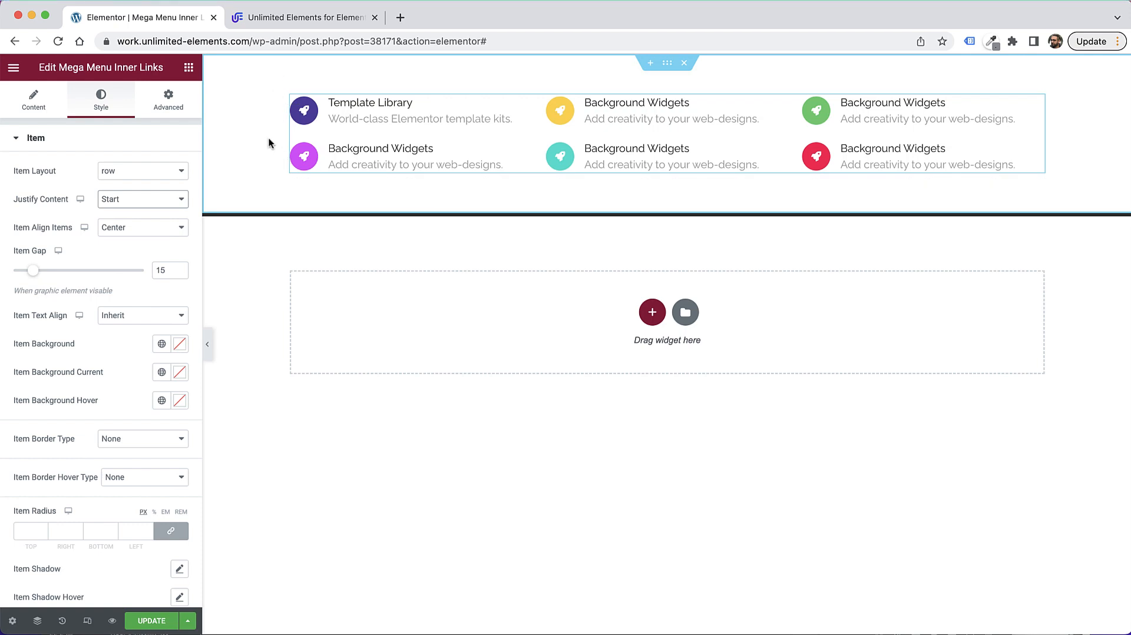
{"action": "left_click", "coordinate": [69, 144]}
Step: Apply the Primary Headline global font to the item titles with a size of 21 px, and set the title spacing to 14
{"action": "left_click", "coordinate": [48, 208]}
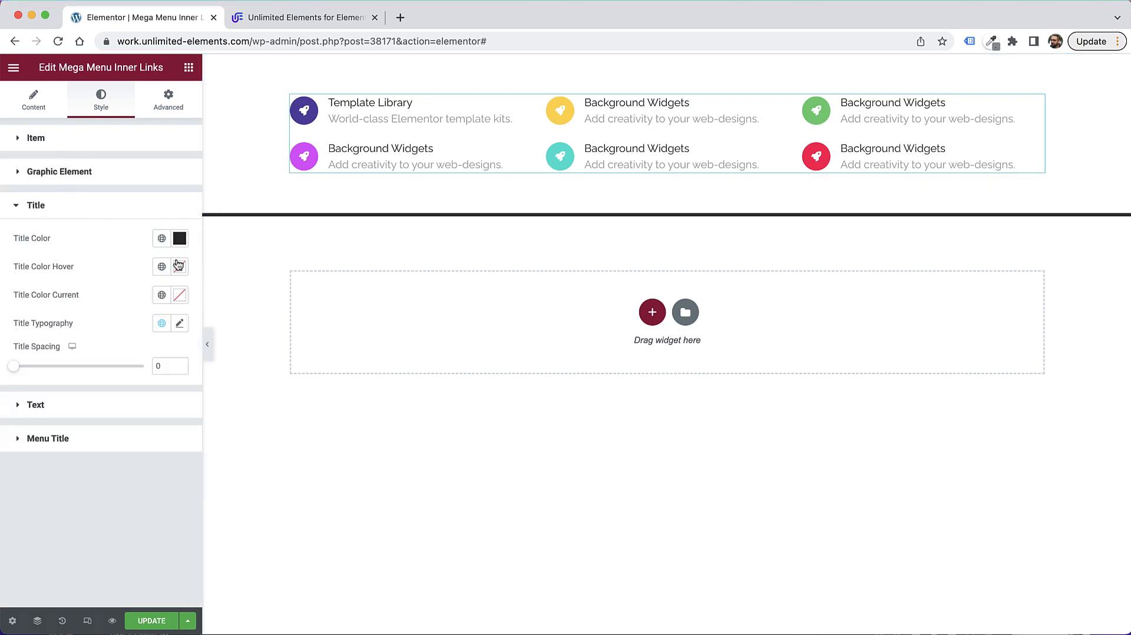
{"action": "left_click", "coordinate": [161, 324]}
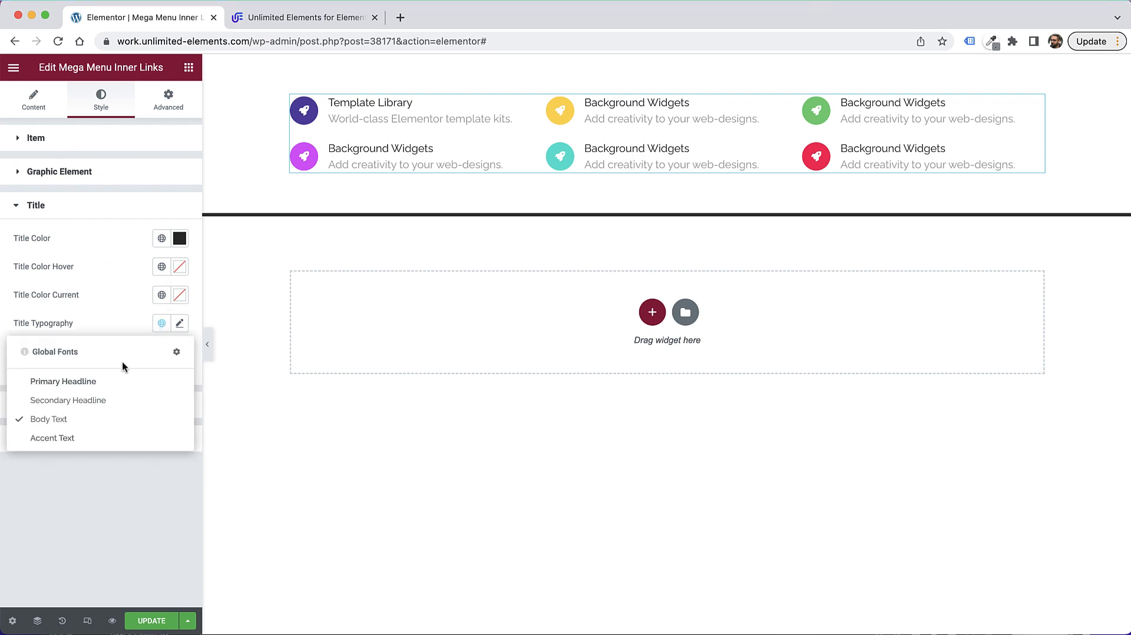
{"action": "left_click", "coordinate": [112, 380]}
{"action": "left_click", "coordinate": [181, 324]}
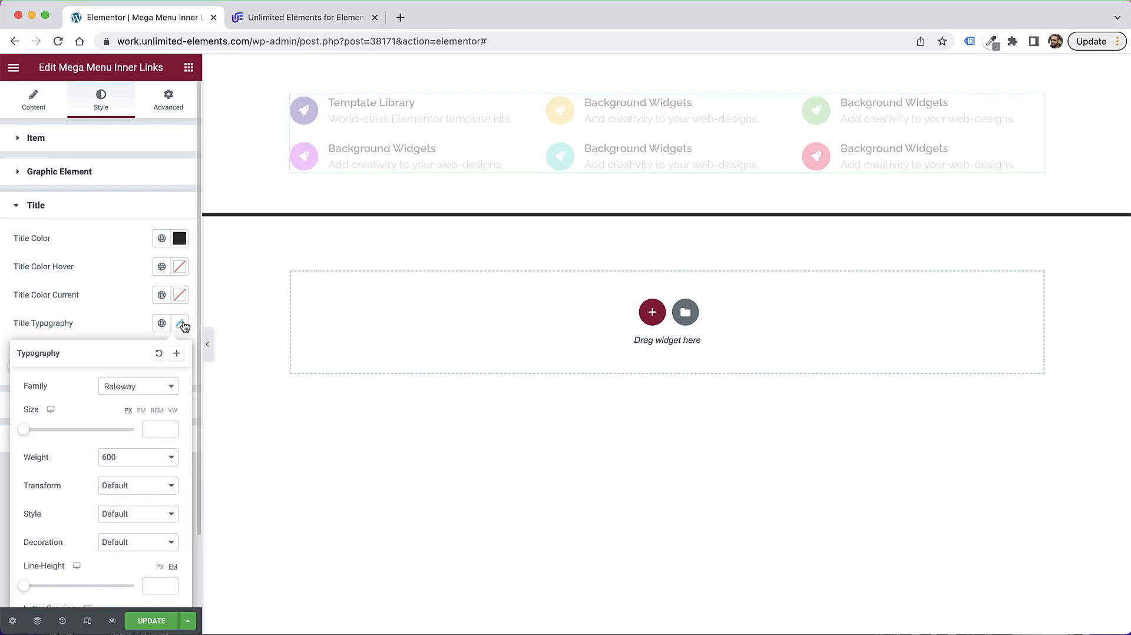
{"action": "left_click", "coordinate": [158, 429]}
{"action": "type", "text": "21"}
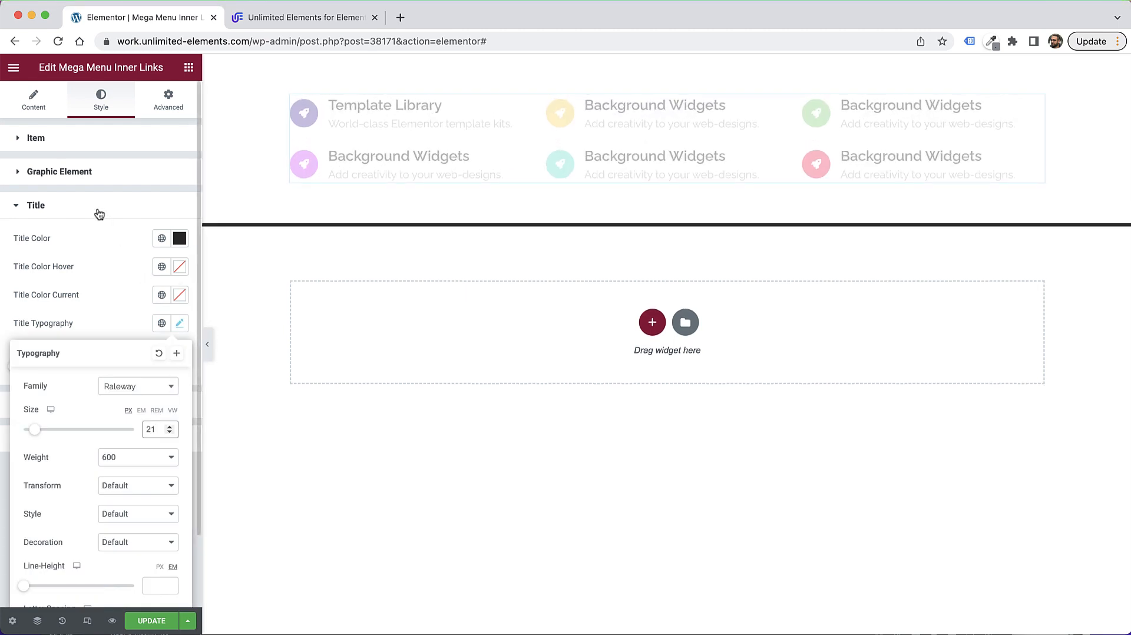
{"action": "left_click", "coordinate": [83, 189]}
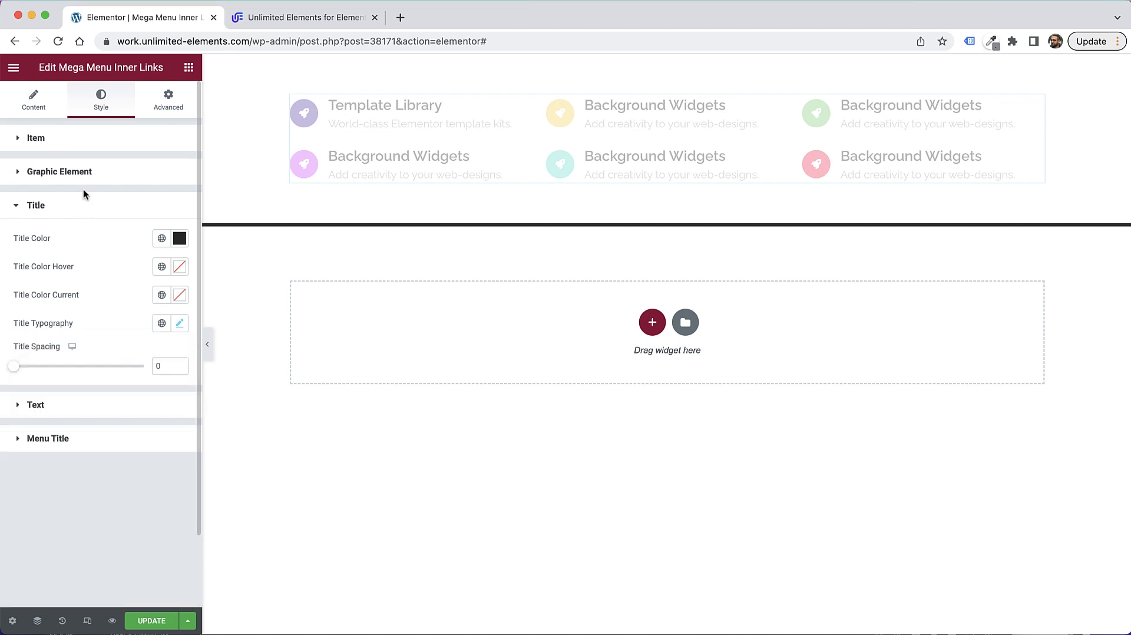
{"action": "left_click_drag", "start_coordinate": [13, 369], "coordinate": [32, 367]}
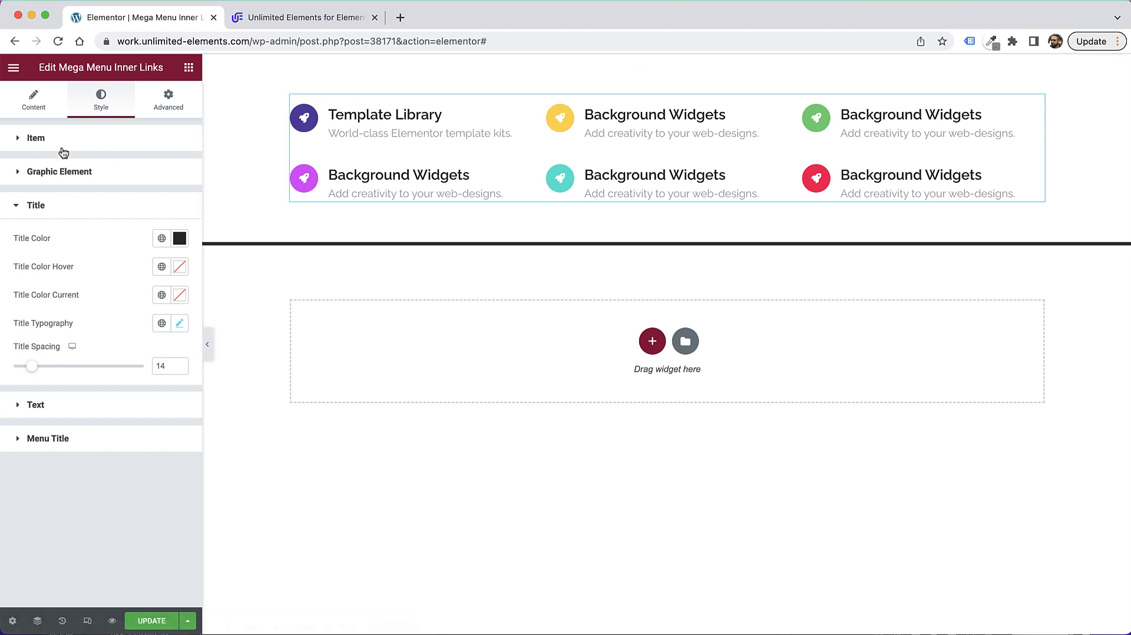
Step: Set the graphic element's width and height to 52 px each
{"action": "left_click", "coordinate": [56, 172]}
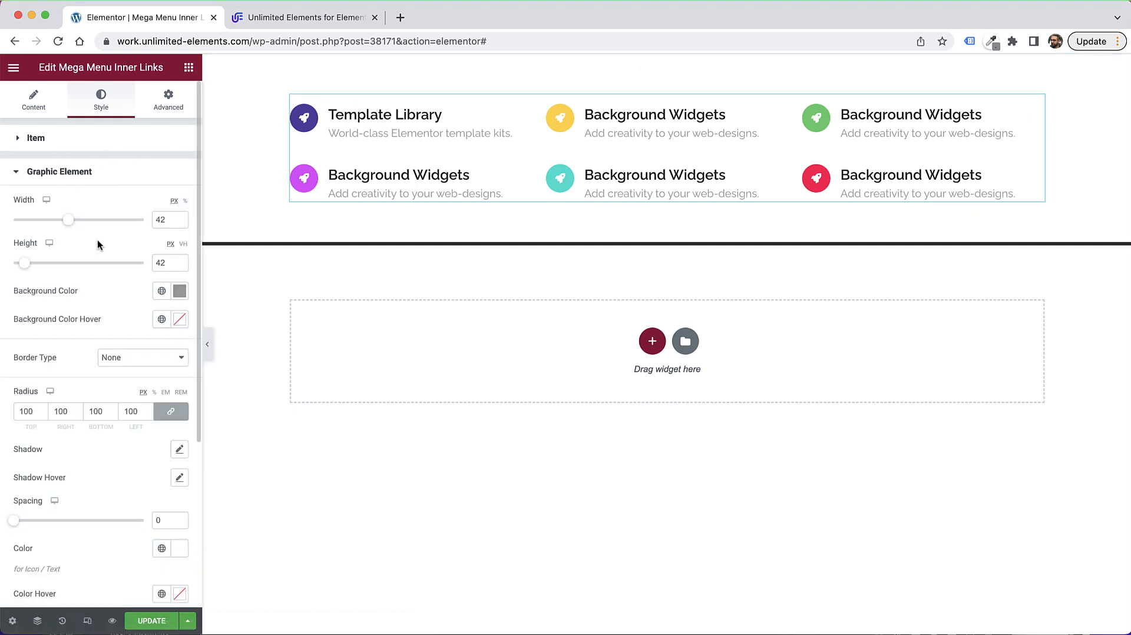
{"action": "left_click", "coordinate": [156, 219]}
{"action": "type", "text": "5"}
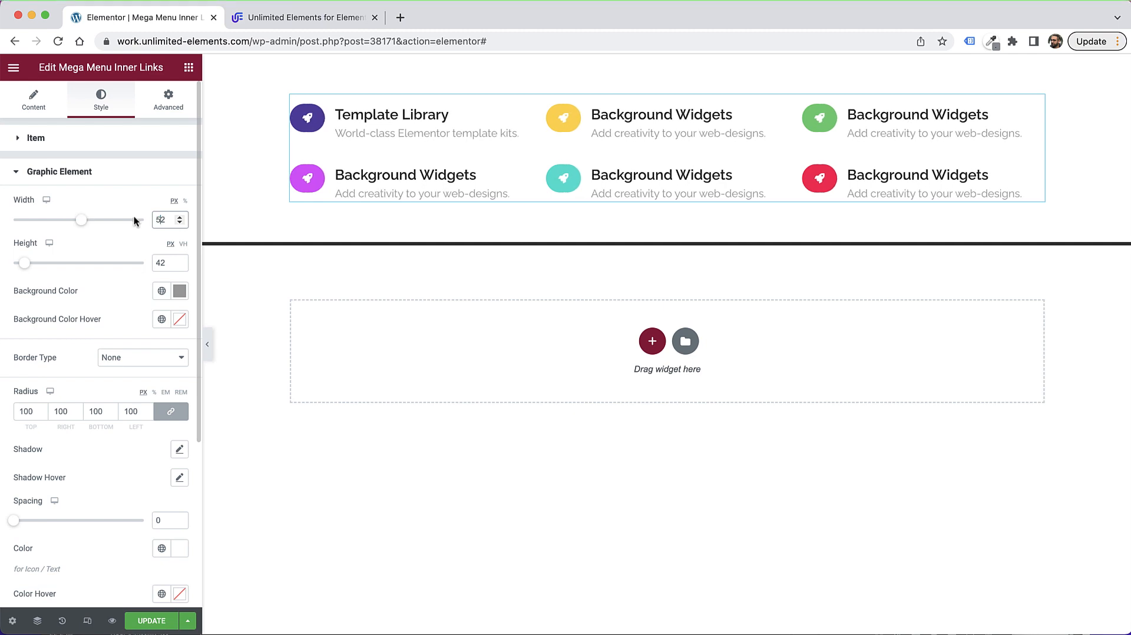
{"action": "left_click", "coordinate": [162, 261]}
{"action": "type", "text": "52"}
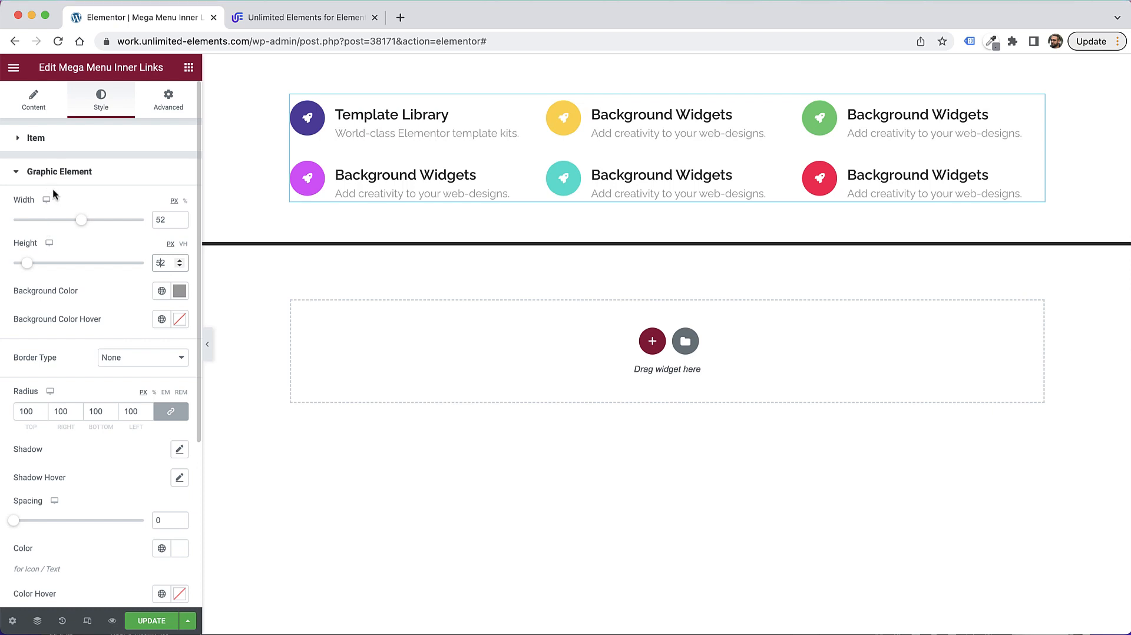
{"action": "scroll", "coordinate": [68, 250], "scroll_direction": "down", "scroll_amount": 5}
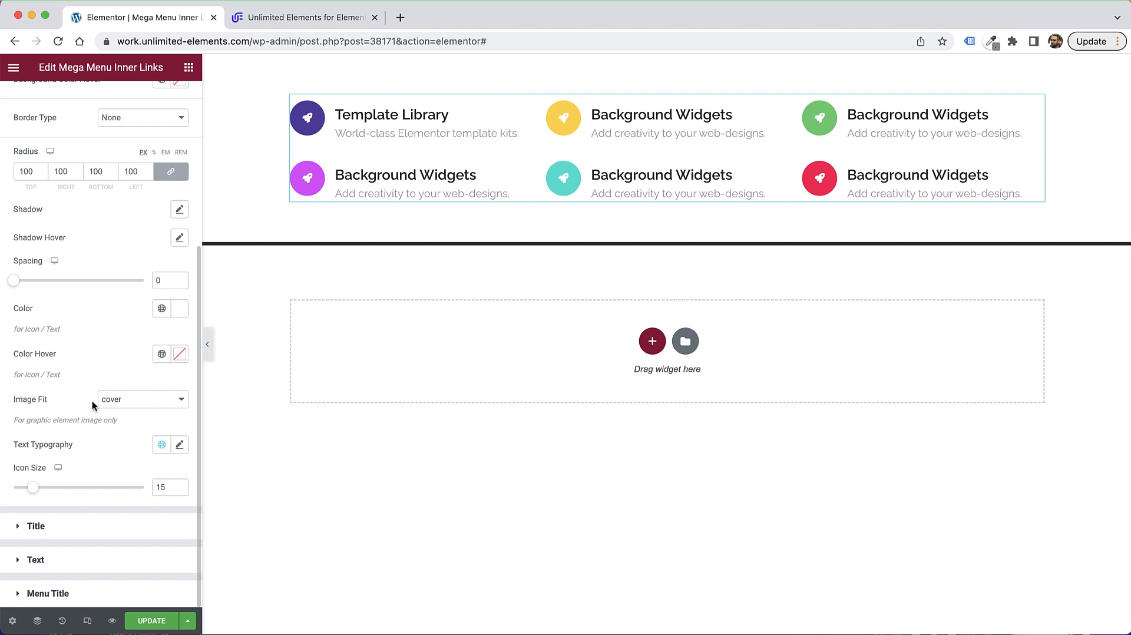
{"action": "scroll", "coordinate": [92, 401], "scroll_direction": "up", "scroll_amount": 5}
Step: Give the items a very light gray hover background color
{"action": "left_click", "coordinate": [44, 148]}
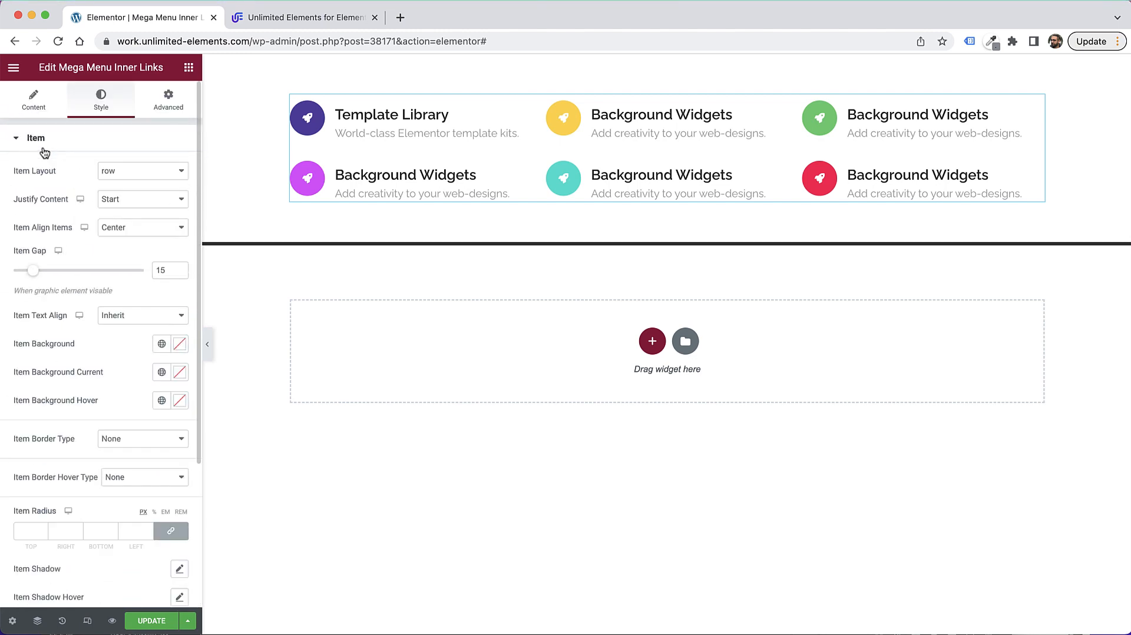
{"action": "scroll", "coordinate": [72, 380], "scroll_direction": "down", "scroll_amount": 4}
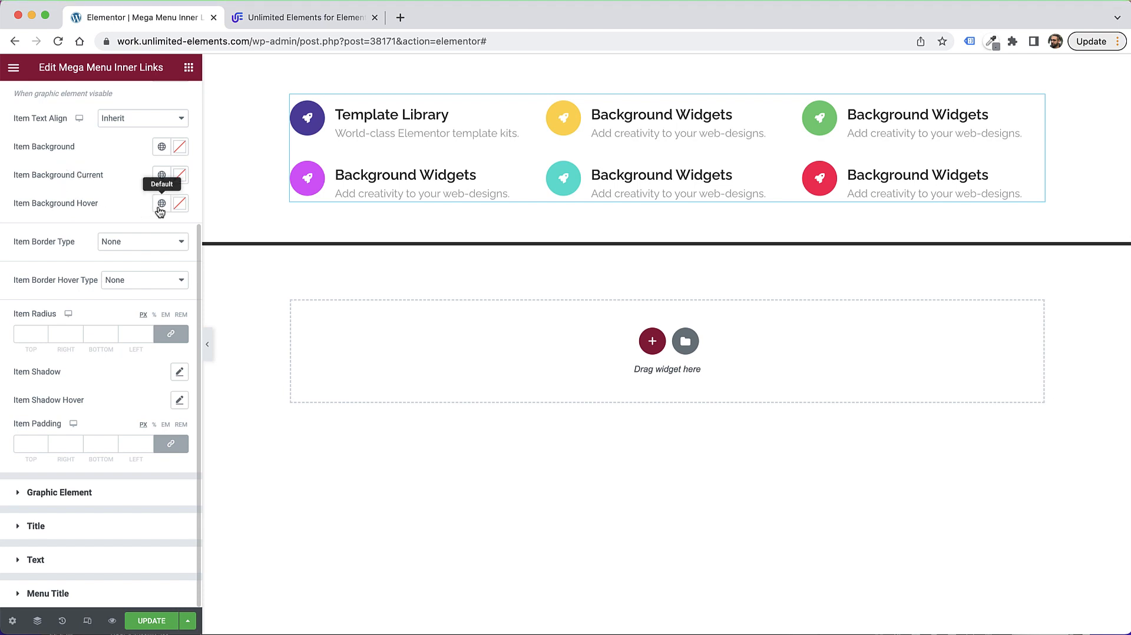
{"action": "left_click", "coordinate": [180, 204]}
{"action": "left_click_drag", "start_coordinate": [53, 278], "coordinate": [10, 260]}
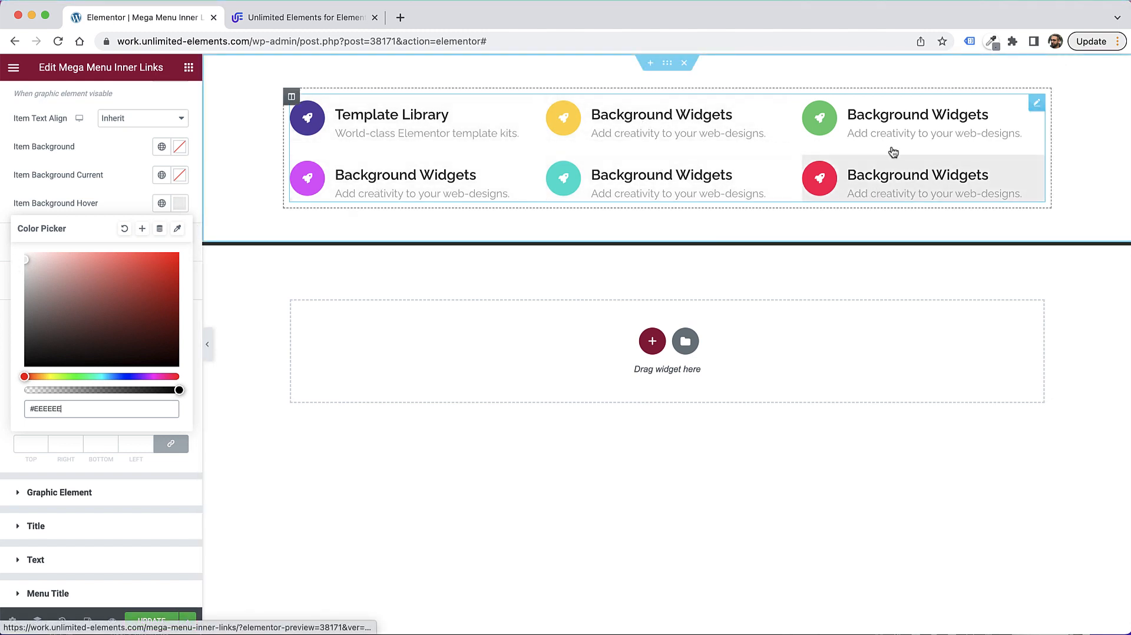
{"action": "left_click_drag", "start_coordinate": [32, 261], "coordinate": [11, 262]}
{"action": "left_click", "coordinate": [119, 190]}
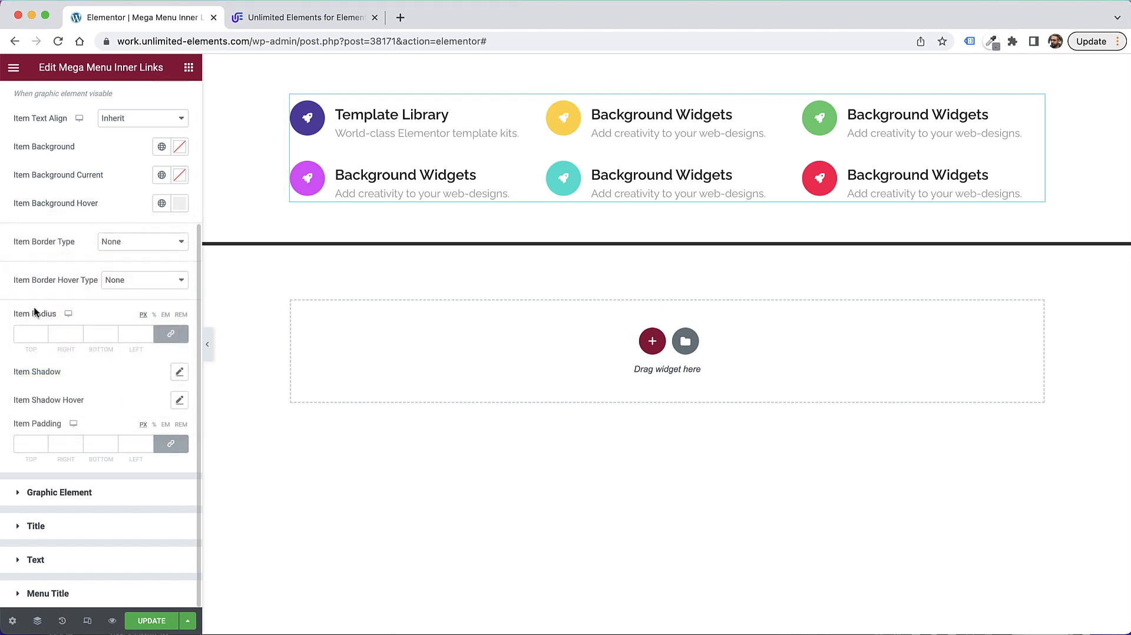
Step: Set the item padding to 20 px and the item radius to 10 px on all sides
{"action": "left_click", "coordinate": [19, 448]}
{"action": "type", "text": "20"}
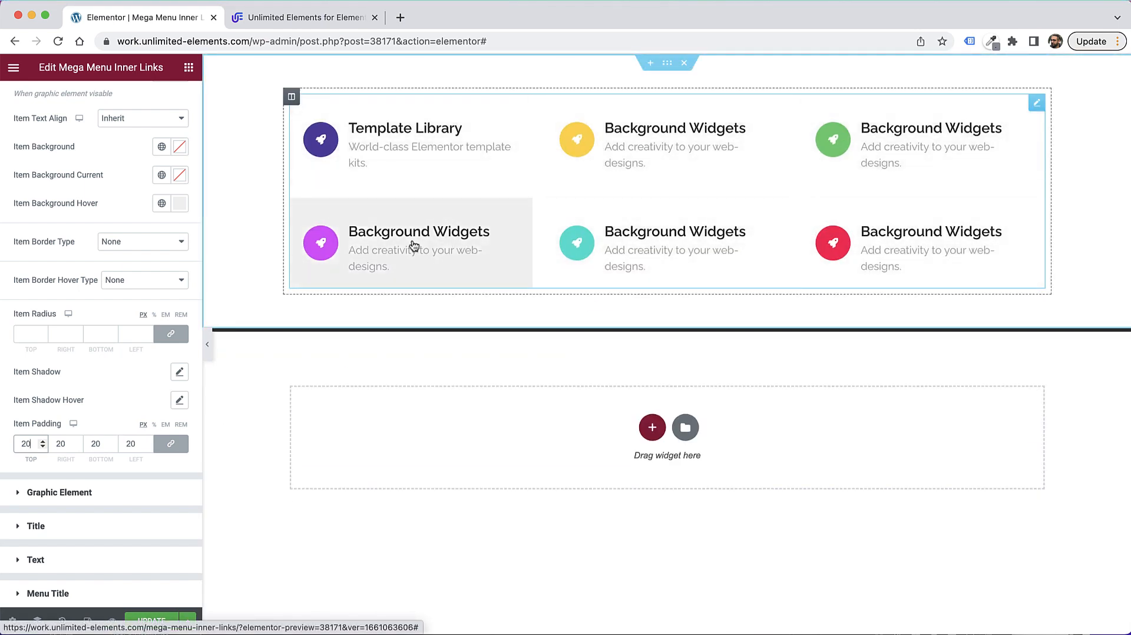
{"action": "left_click", "coordinate": [30, 334]}
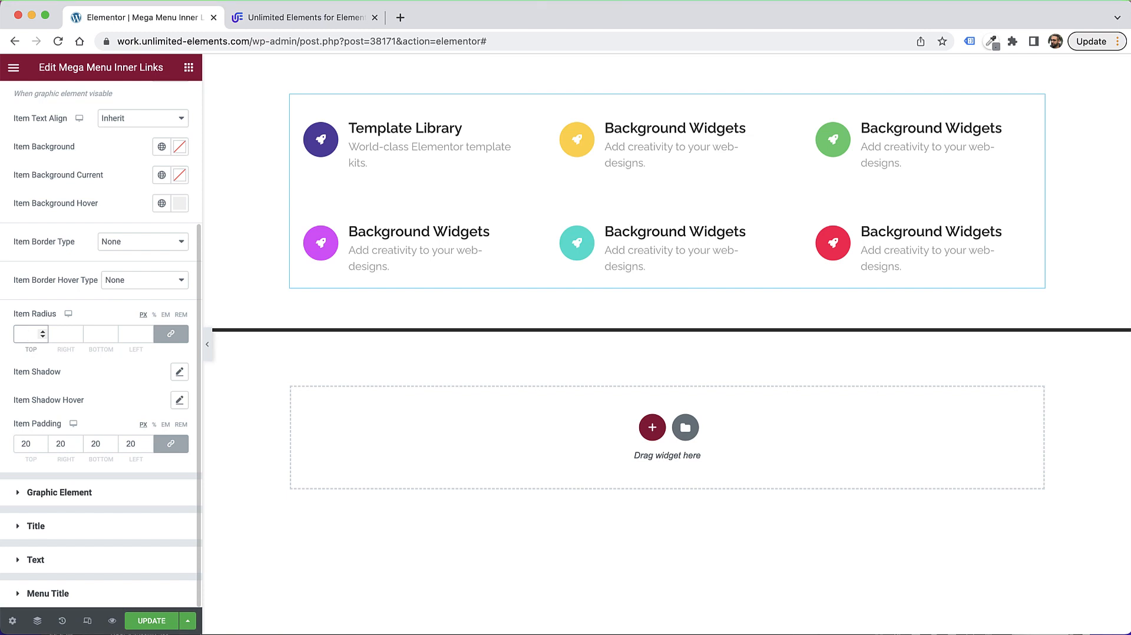
{"action": "type", "text": "10"}
Step: Set the widget's grid gap to 10 in the general content settings
{"action": "scroll", "coordinate": [117, 186], "scroll_direction": "up", "scroll_amount": 5}
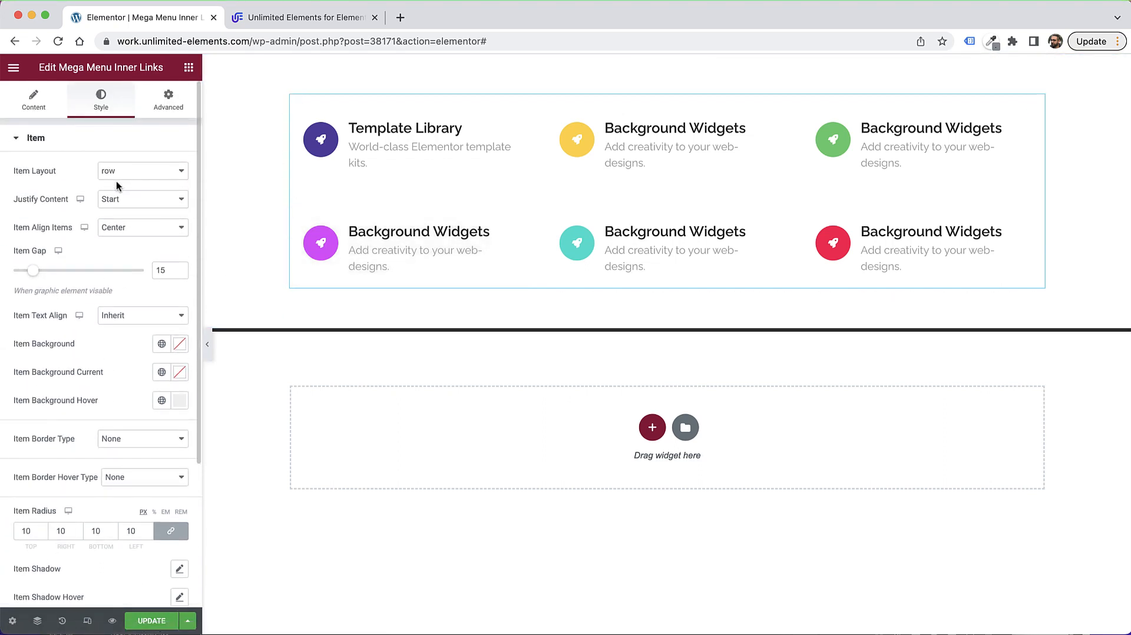
{"action": "left_click", "coordinate": [33, 104]}
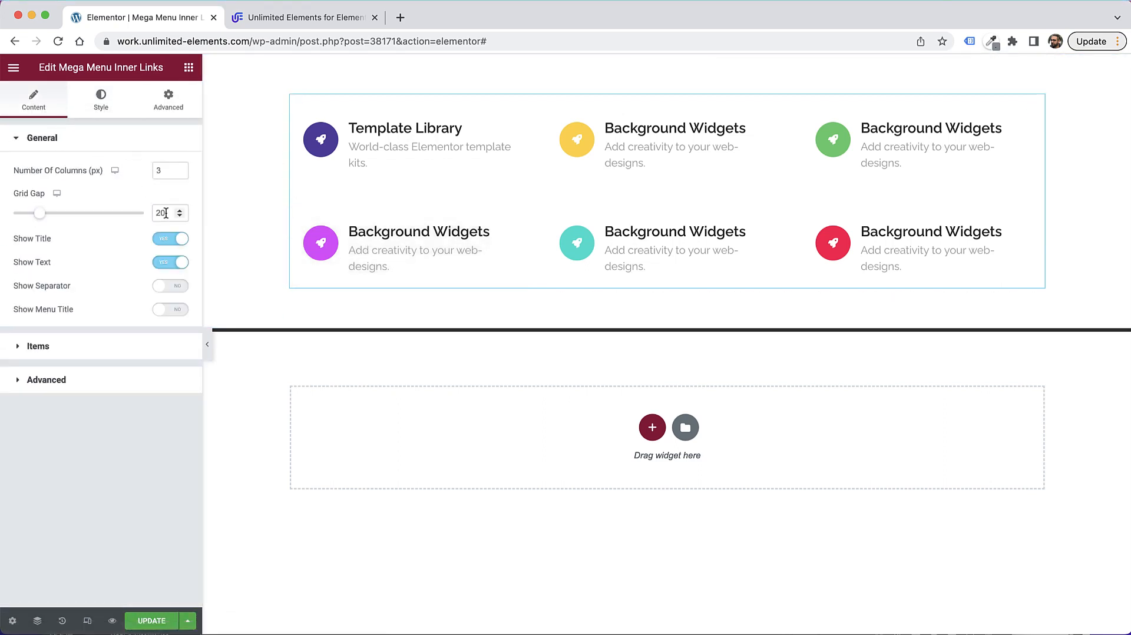
{"action": "left_click_drag", "start_coordinate": [160, 213], "coordinate": [93, 214]}
{"action": "type", "text": "1"}
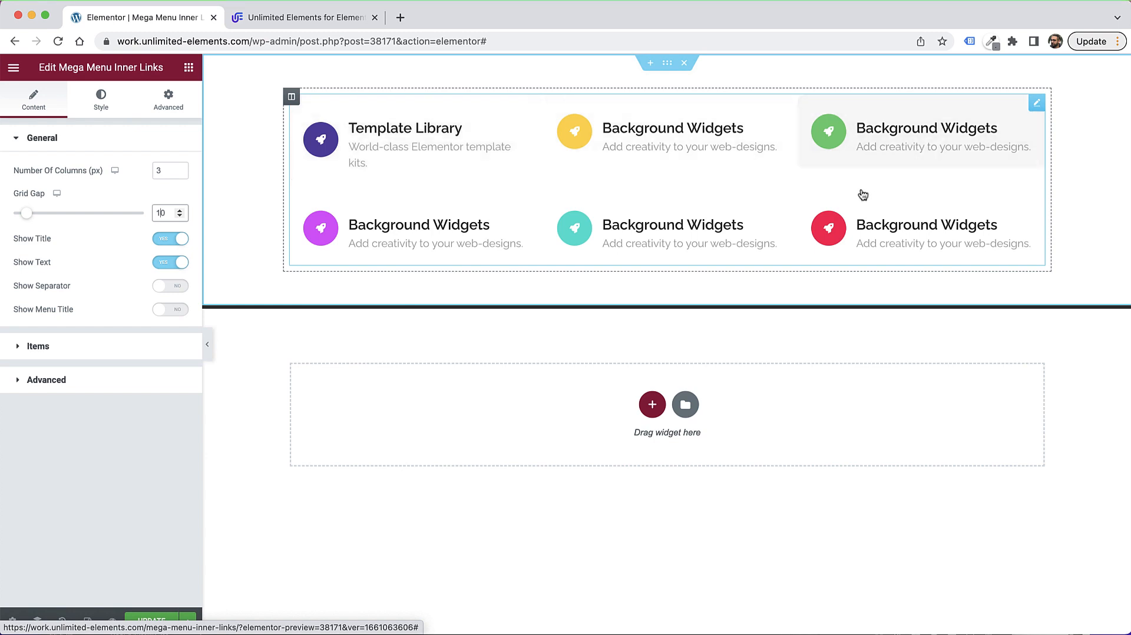
Step: Change the item text color to the dark gray #5F5F5F
{"action": "left_click", "coordinate": [102, 110]}
{"action": "scroll", "coordinate": [111, 366], "scroll_direction": "down", "scroll_amount": 4}
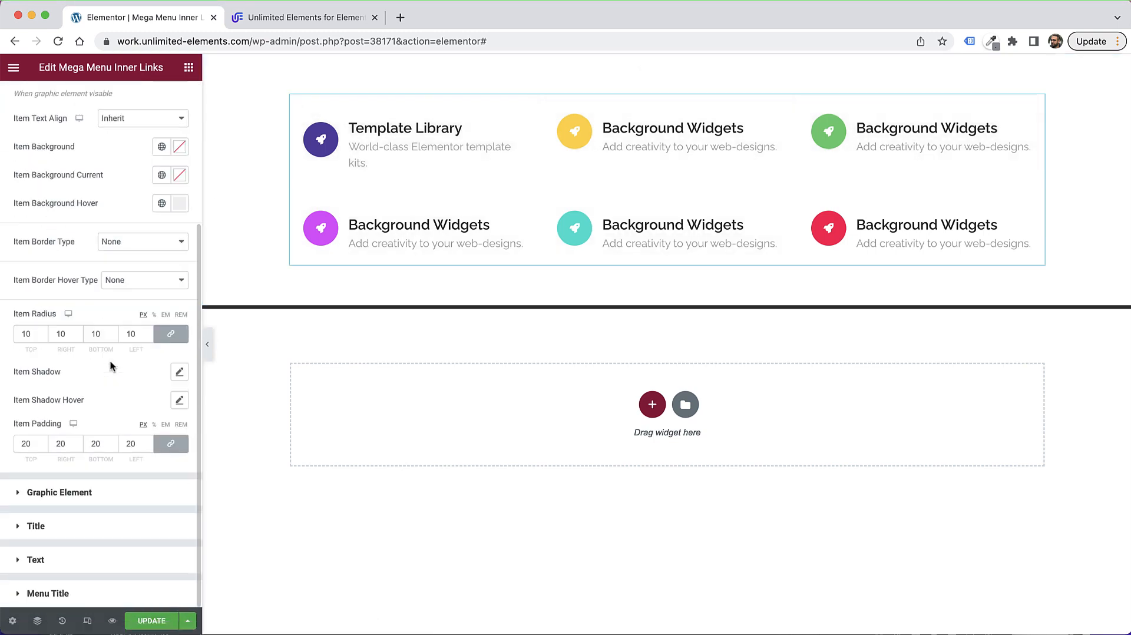
{"action": "left_click", "coordinate": [65, 564]}
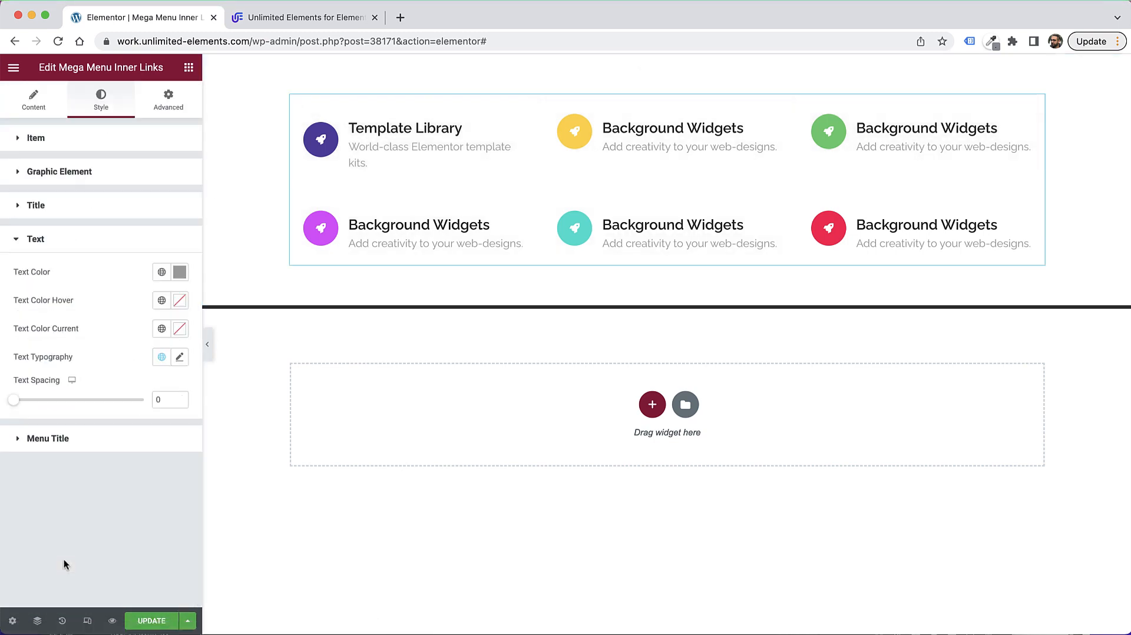
{"action": "left_click", "coordinate": [180, 272]}
{"action": "left_click_drag", "start_coordinate": [52, 384], "coordinate": [11, 398]}
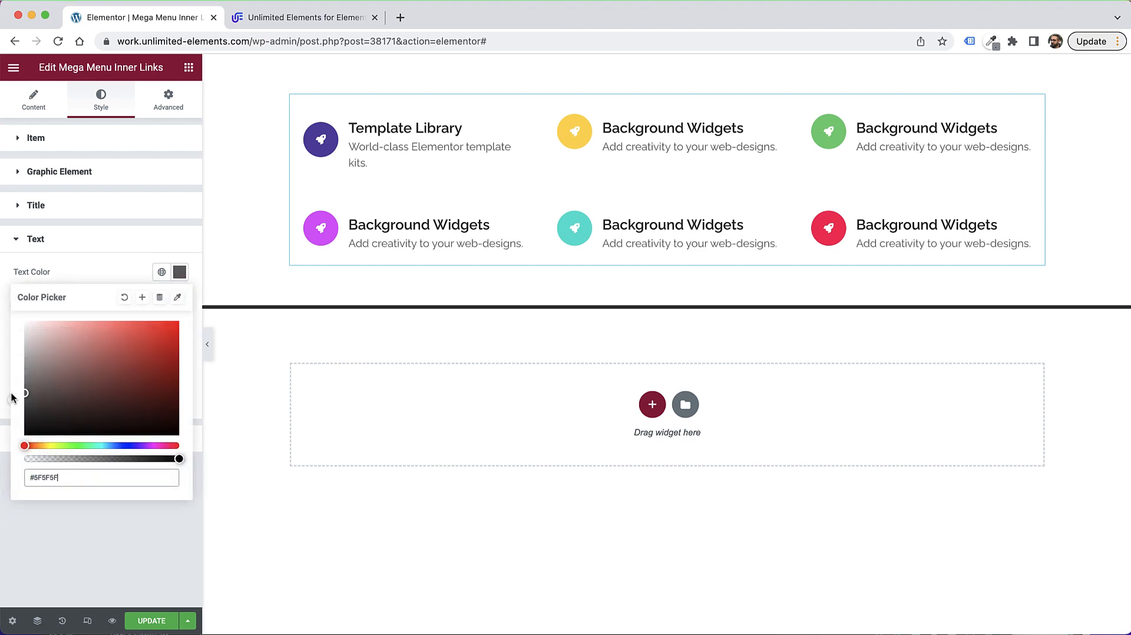
Step: Set the item text typography size to 14 px
{"action": "left_click", "coordinate": [5, 371]}
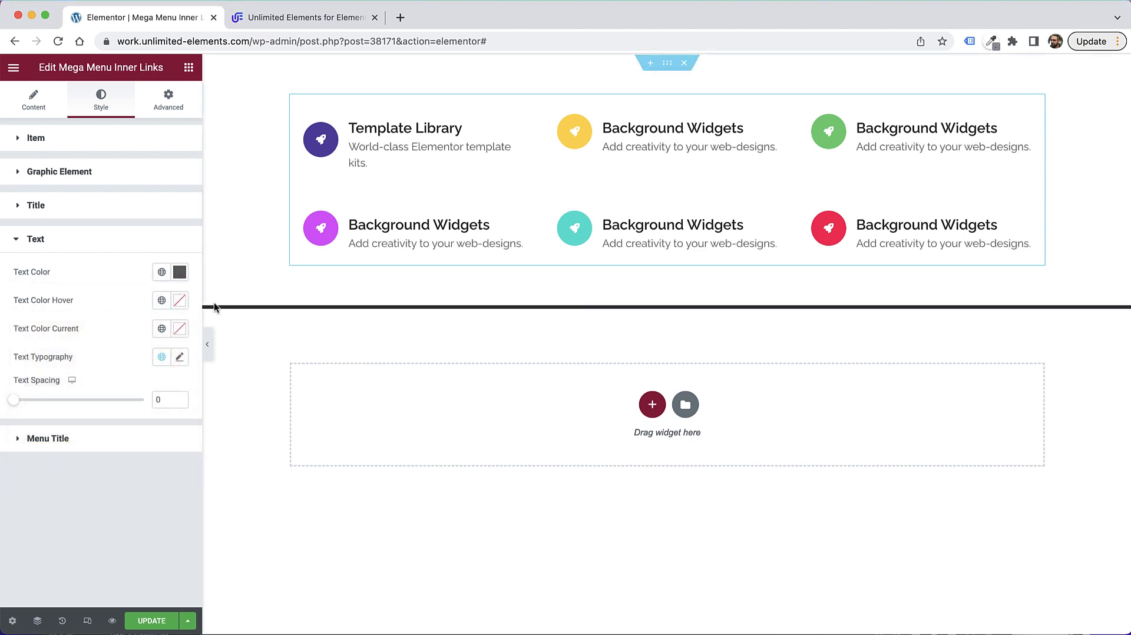
{"action": "left_click", "coordinate": [180, 358]}
{"action": "left_click", "coordinate": [156, 463]}
{"action": "type", "text": "12"}
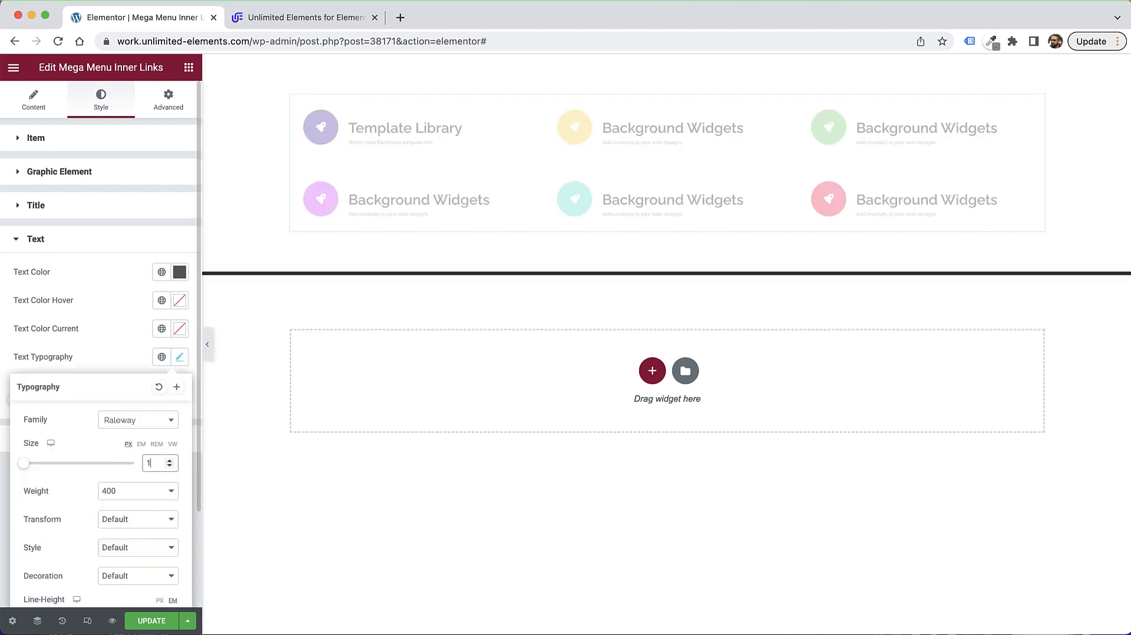
{"action": "key", "text": "Up"}
{"action": "key", "text": "Up"}
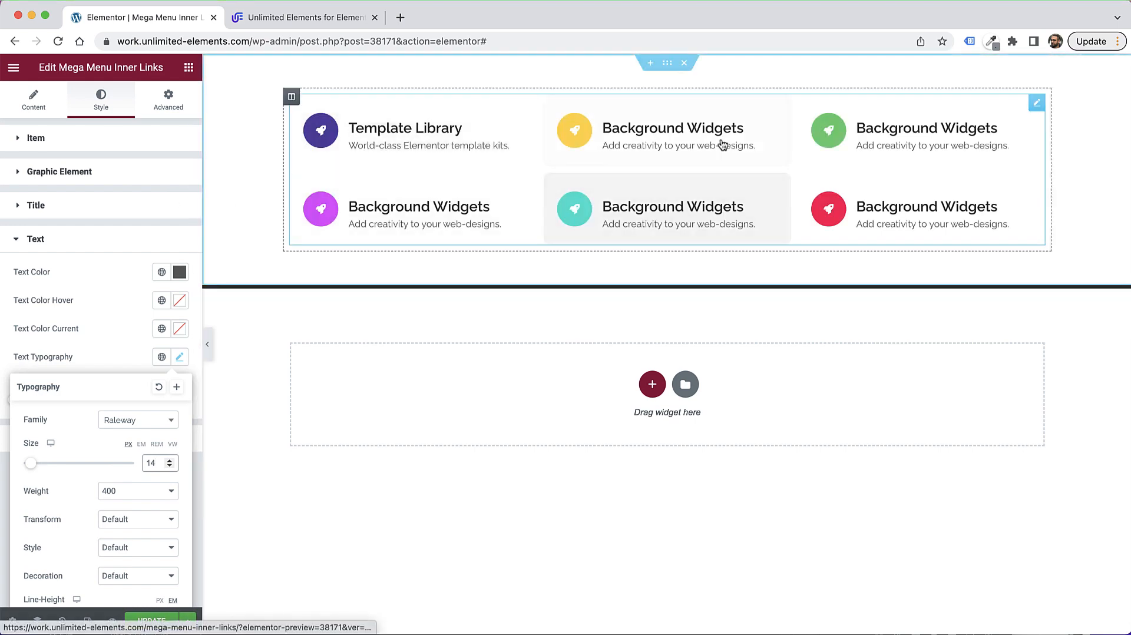
Step: Duplicate the widget's section and set the duplicated widget's number of columns to 4
{"action": "right_click", "coordinate": [669, 67]}
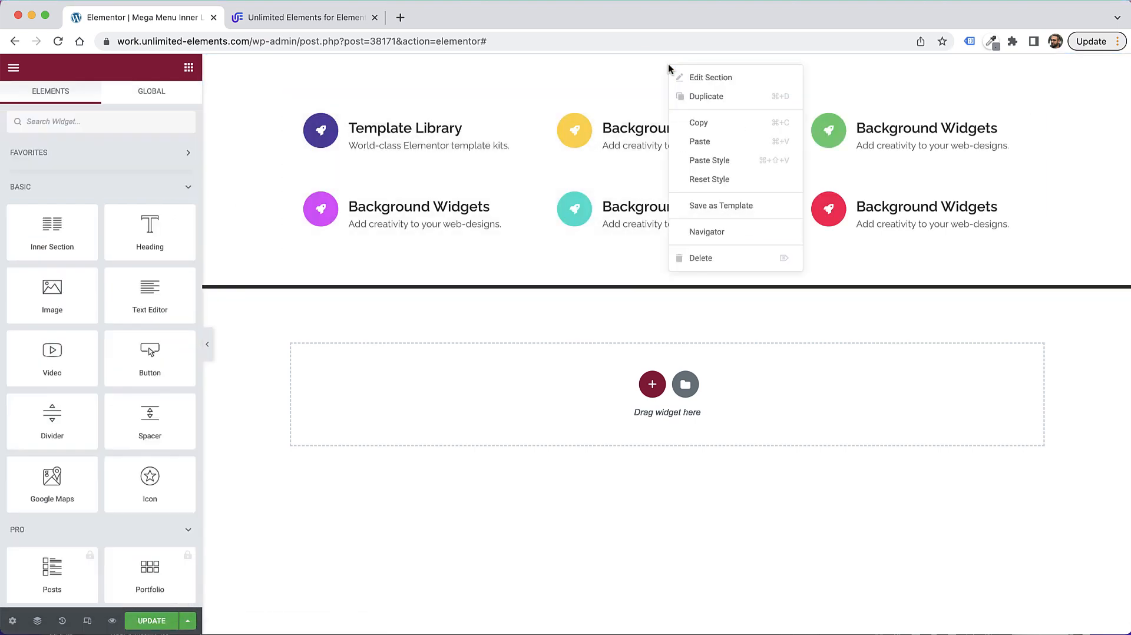
{"action": "left_click", "coordinate": [705, 98]}
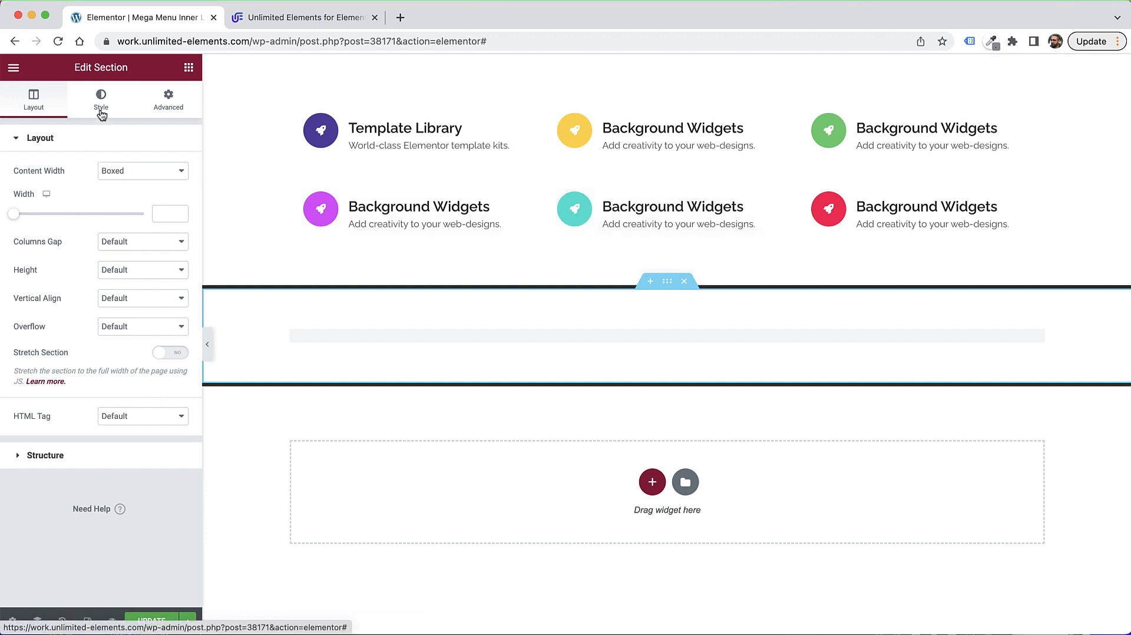
{"action": "left_click", "coordinate": [748, 333]}
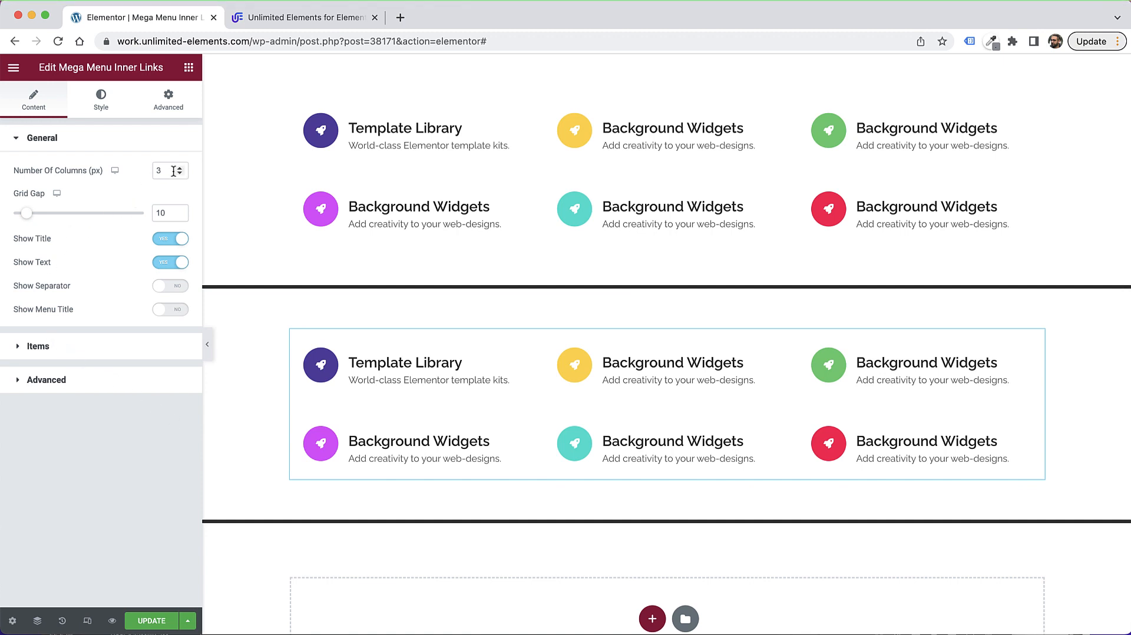
{"action": "type", "text": "4"}
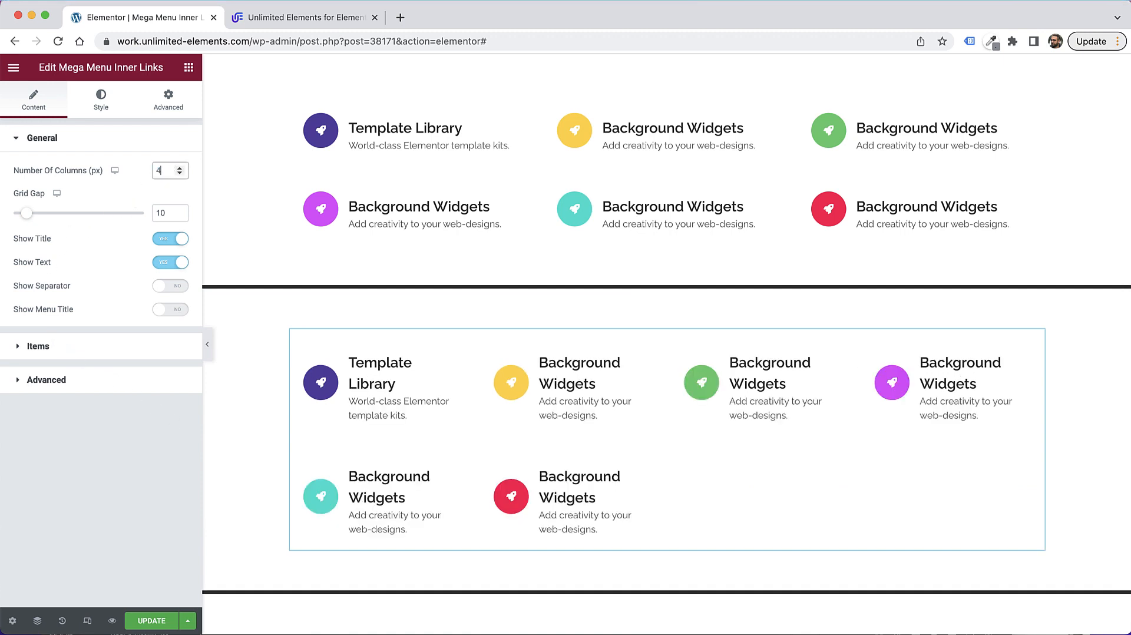
Step: Remove the last two items from the four-column widget so four items are left
{"action": "left_click", "coordinate": [51, 346]}
{"action": "left_click", "coordinate": [177, 395]}
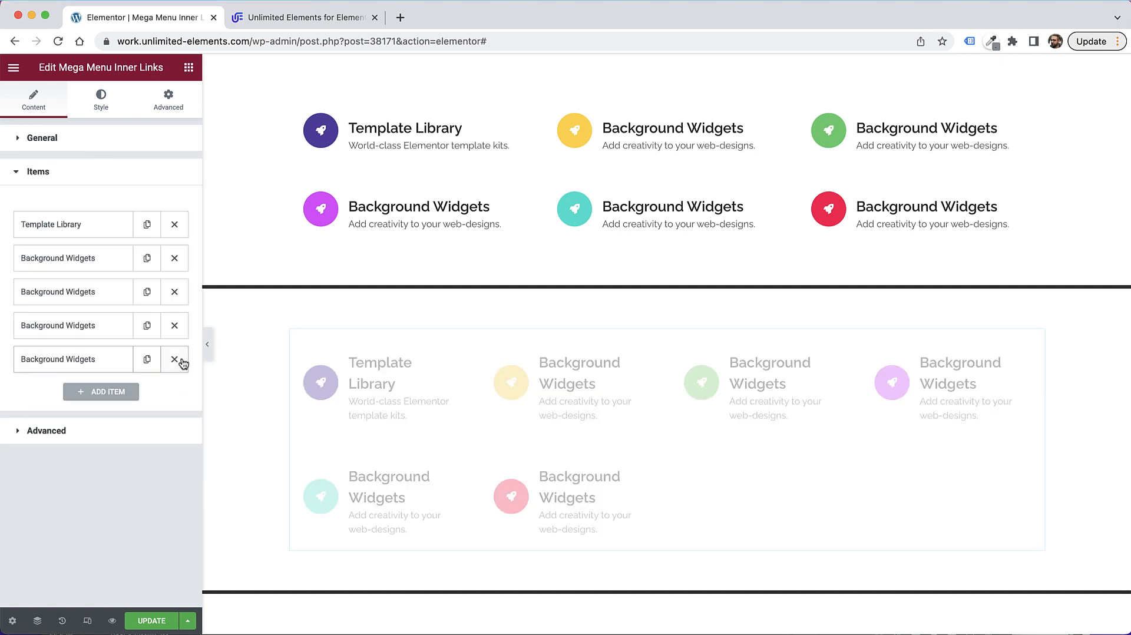
{"action": "left_click", "coordinate": [177, 361]}
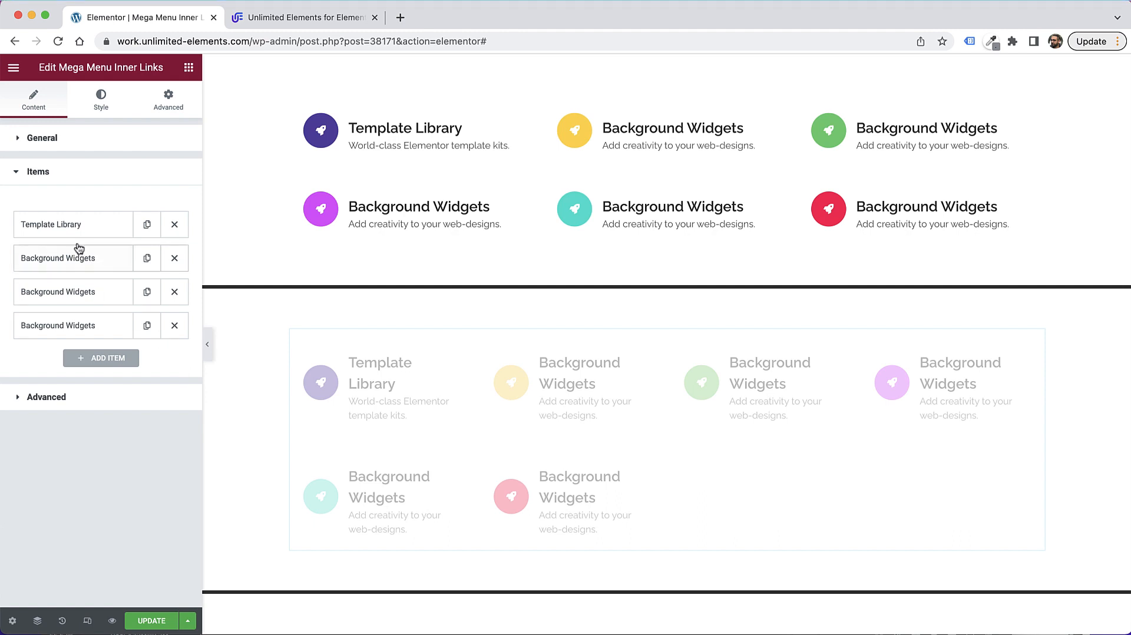
Step: Switch the graphic element of the first two items to text, giving the second item the text 02
{"action": "left_click", "coordinate": [66, 227]}
{"action": "left_click", "coordinate": [118, 439]}
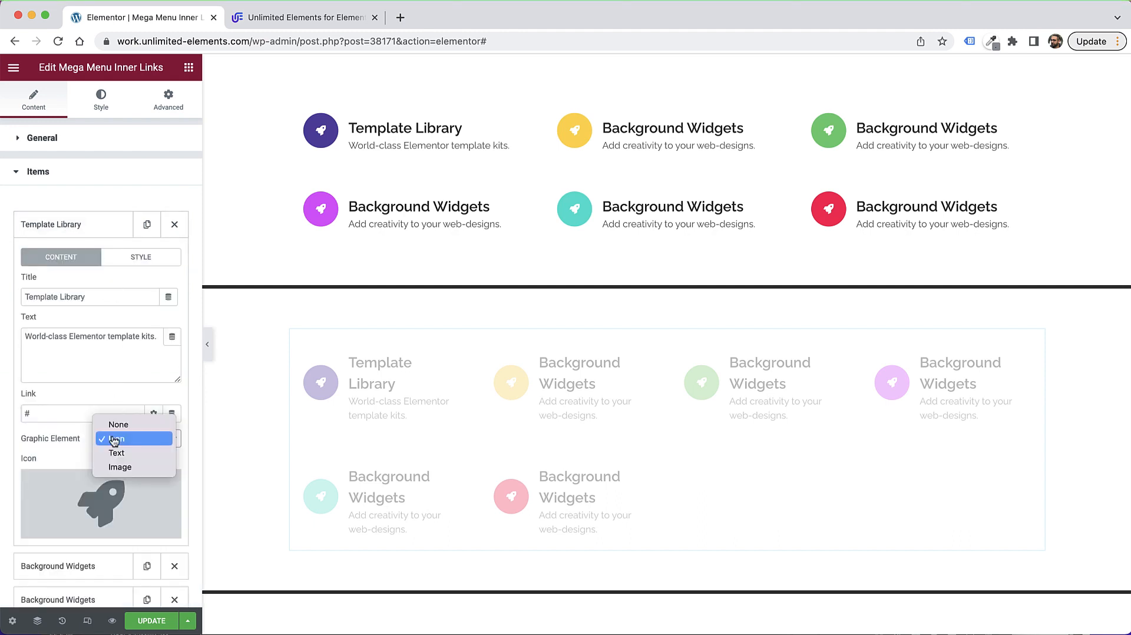
{"action": "left_click", "coordinate": [133, 456]}
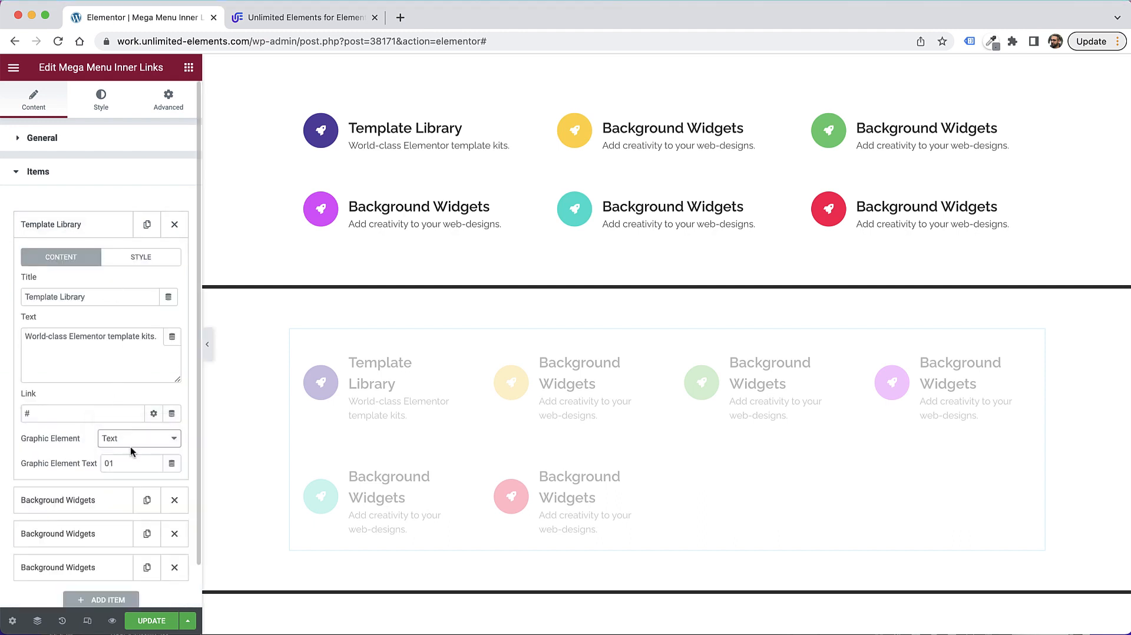
{"action": "left_click", "coordinate": [53, 501]}
{"action": "left_click", "coordinate": [139, 472]}
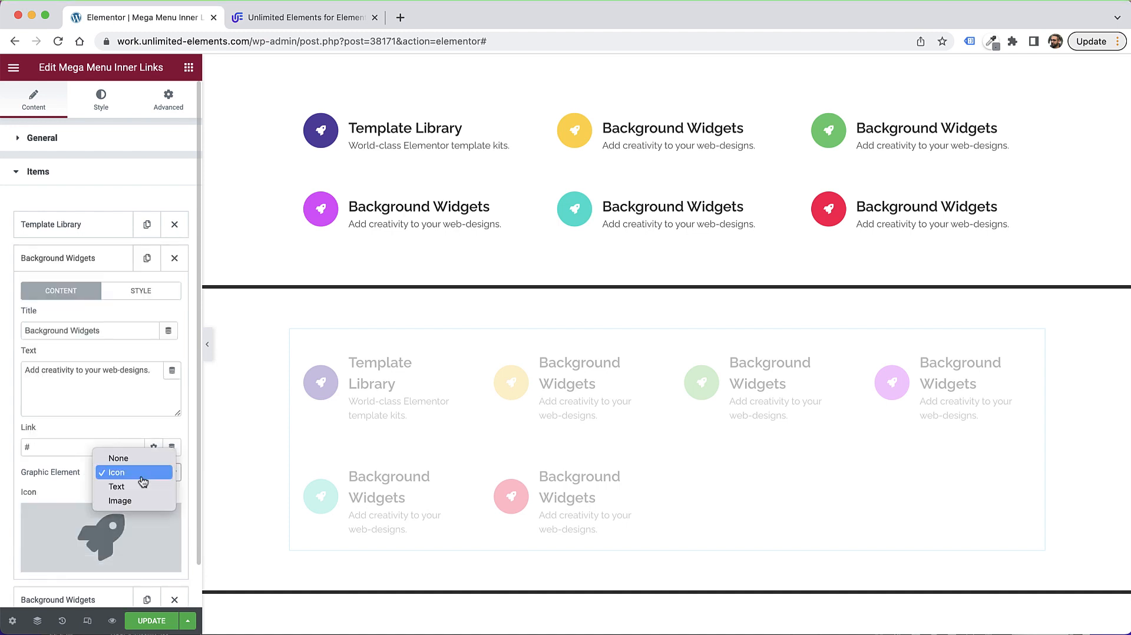
{"action": "left_click", "coordinate": [135, 494]}
{"action": "left_click", "coordinate": [107, 496]}
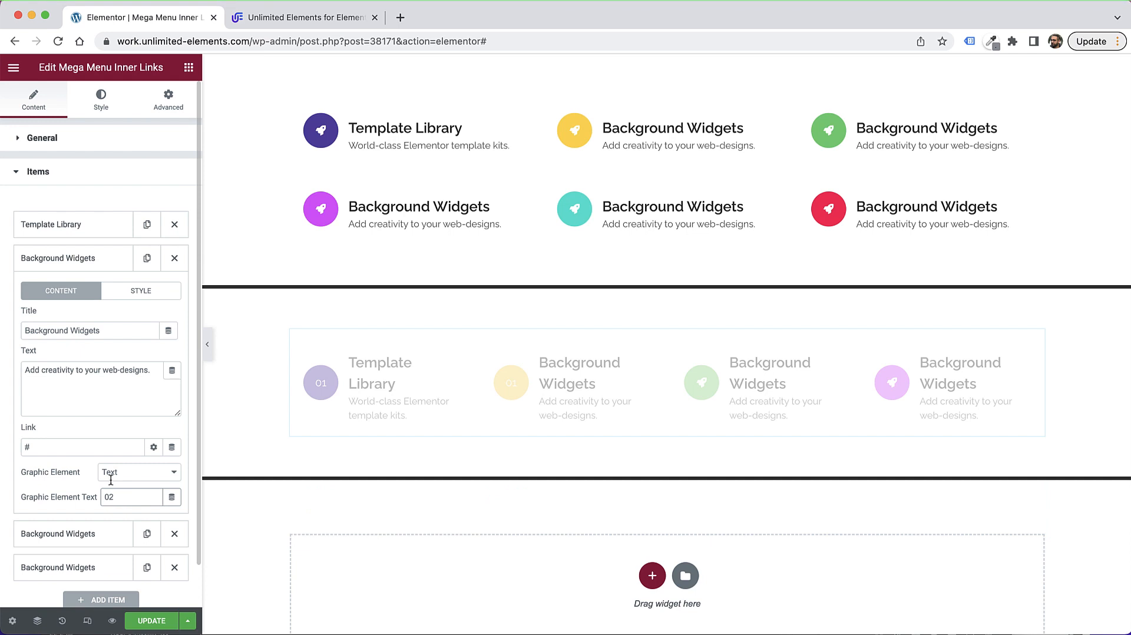
Step: Switch the third item's graphic element to text and set it to 03
{"action": "left_click", "coordinate": [87, 532]}
{"action": "scroll", "coordinate": [137, 498], "scroll_direction": "down", "scroll_amount": 4}
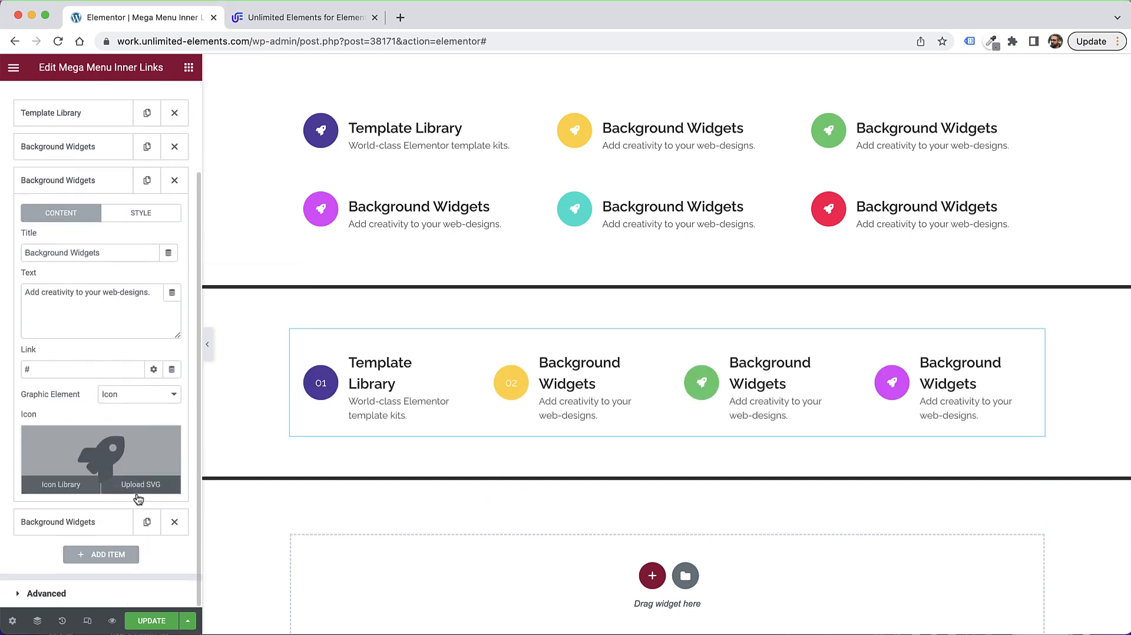
{"action": "left_click", "coordinate": [125, 395]}
{"action": "left_click", "coordinate": [123, 415]}
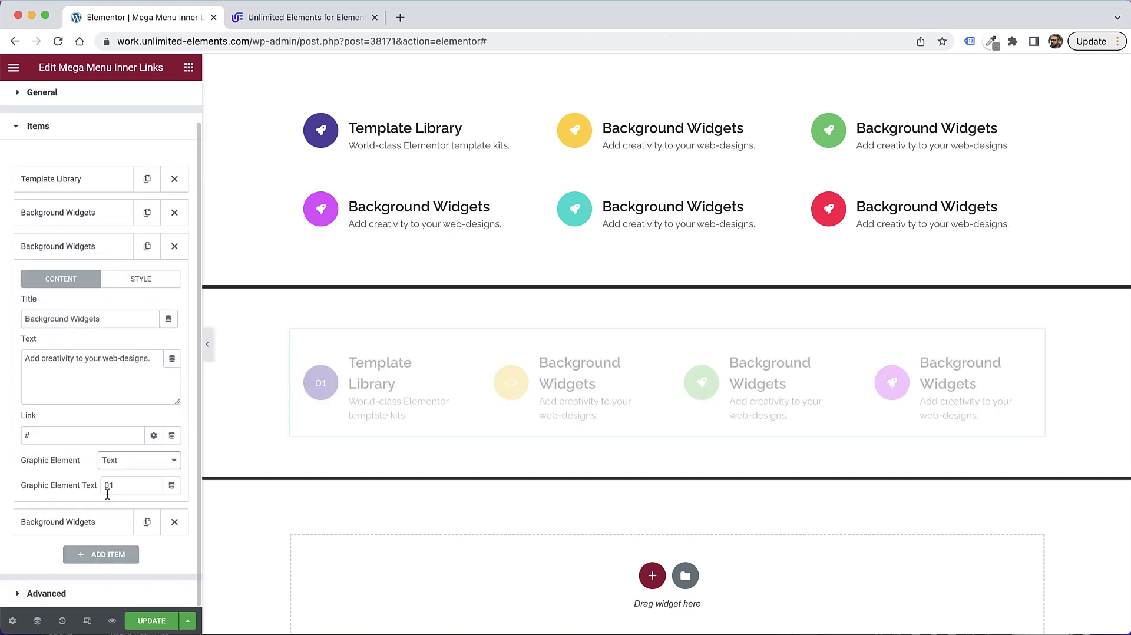
{"action": "left_click", "coordinate": [129, 485]}
{"action": "key", "text": "BackSpace"}
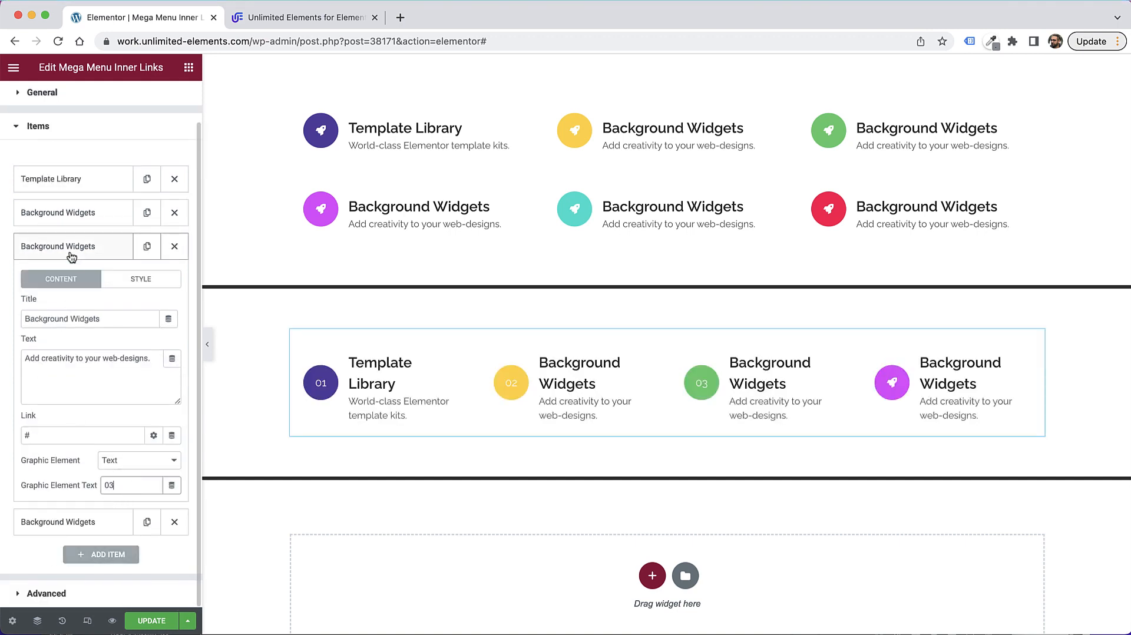
Step: Switch the fourth item's graphic element to text and set it to 04
{"action": "left_click", "coordinate": [71, 257]}
{"action": "left_click", "coordinate": [77, 290]}
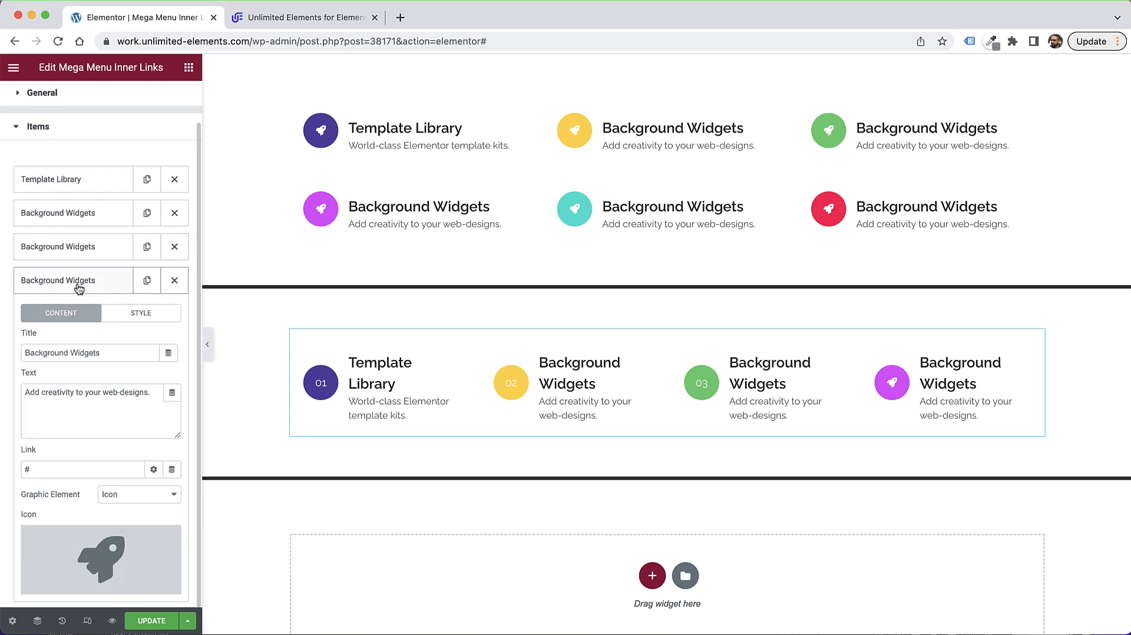
{"action": "left_click", "coordinate": [137, 494]}
{"action": "left_click", "coordinate": [131, 514]}
{"action": "left_click", "coordinate": [129, 521]}
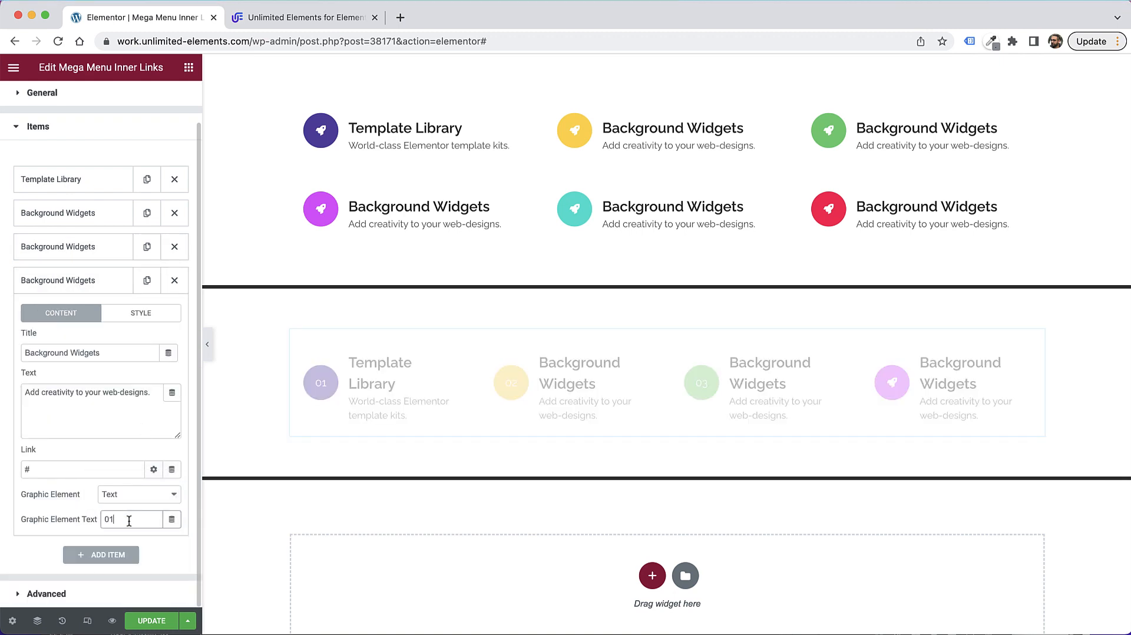
{"action": "key", "text": "BackSpace"}
{"action": "type", "text": "4"}
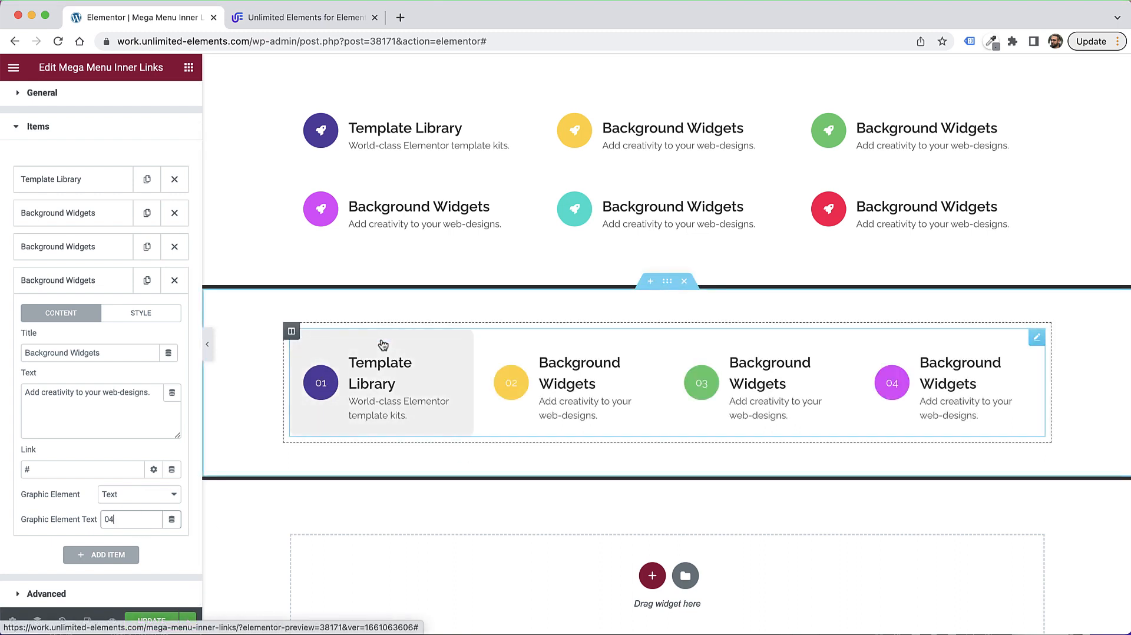
Step: Change the item layout of the numbered widget to column
{"action": "scroll", "coordinate": [110, 145], "scroll_direction": "up", "scroll_amount": 1}
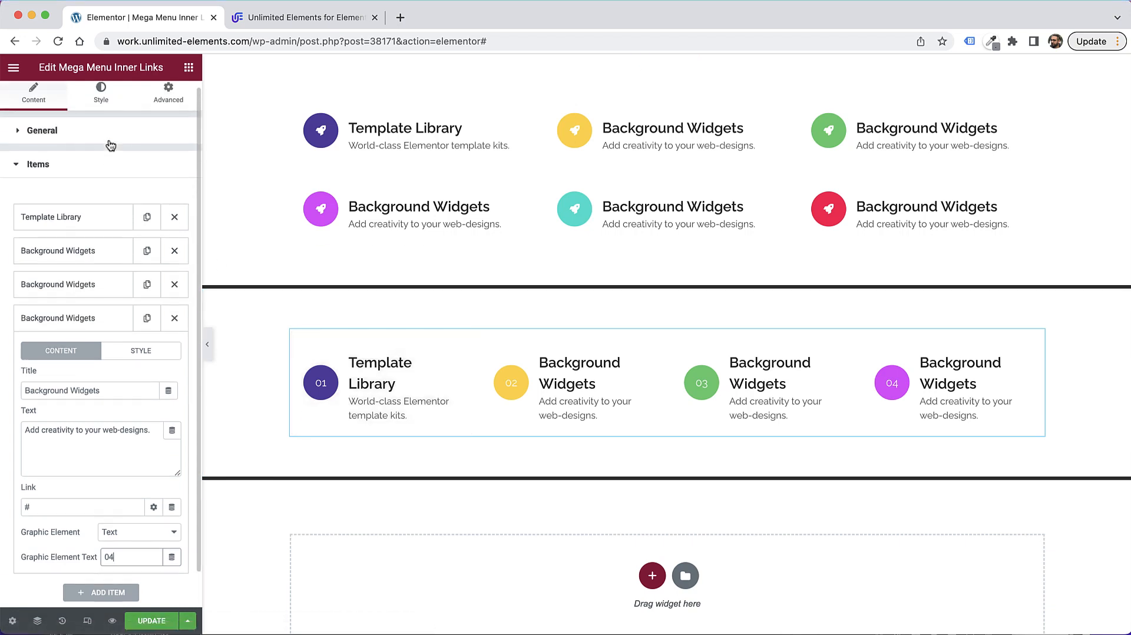
{"action": "left_click", "coordinate": [101, 98]}
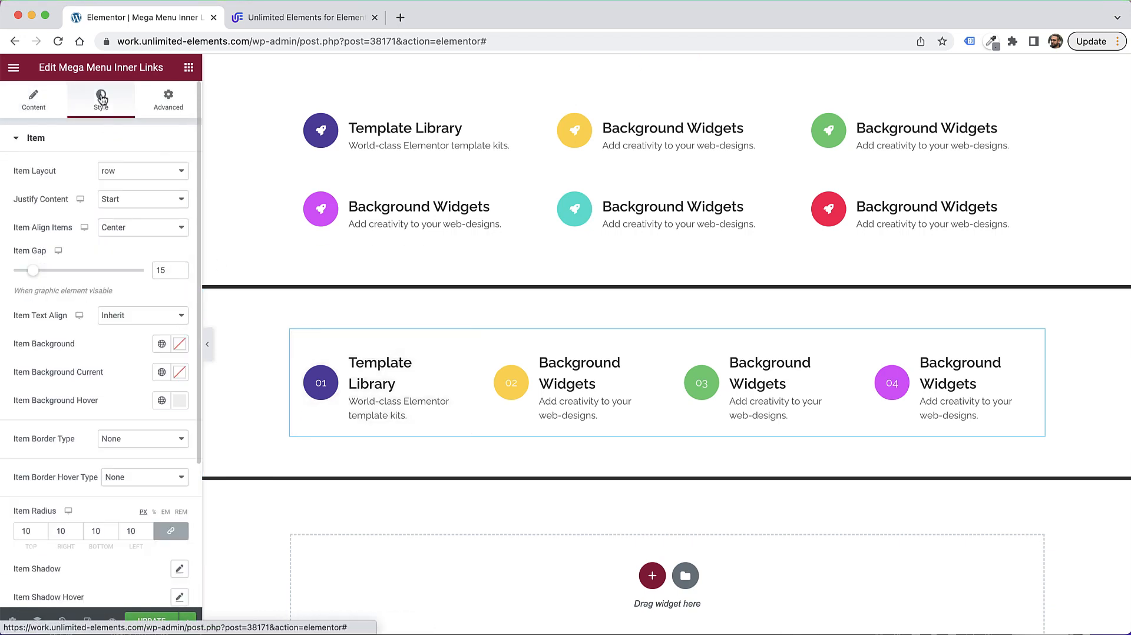
{"action": "left_click", "coordinate": [143, 177]}
{"action": "left_click", "coordinate": [135, 201]}
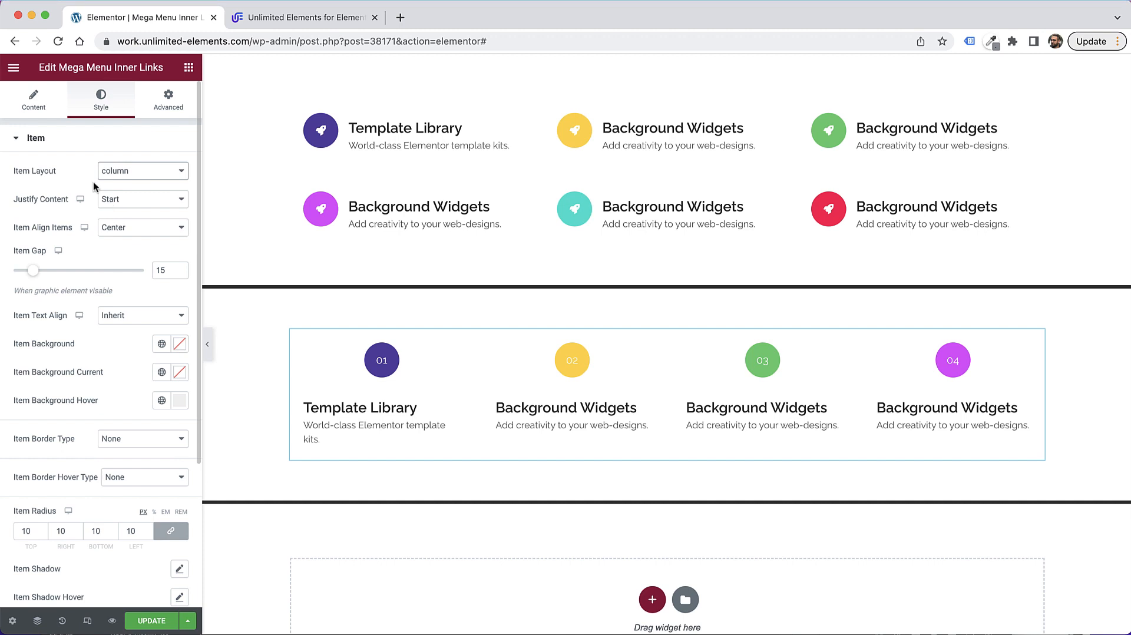
Step: Set the item text alignment of the numbered widget to center
{"action": "left_click", "coordinate": [65, 142]}
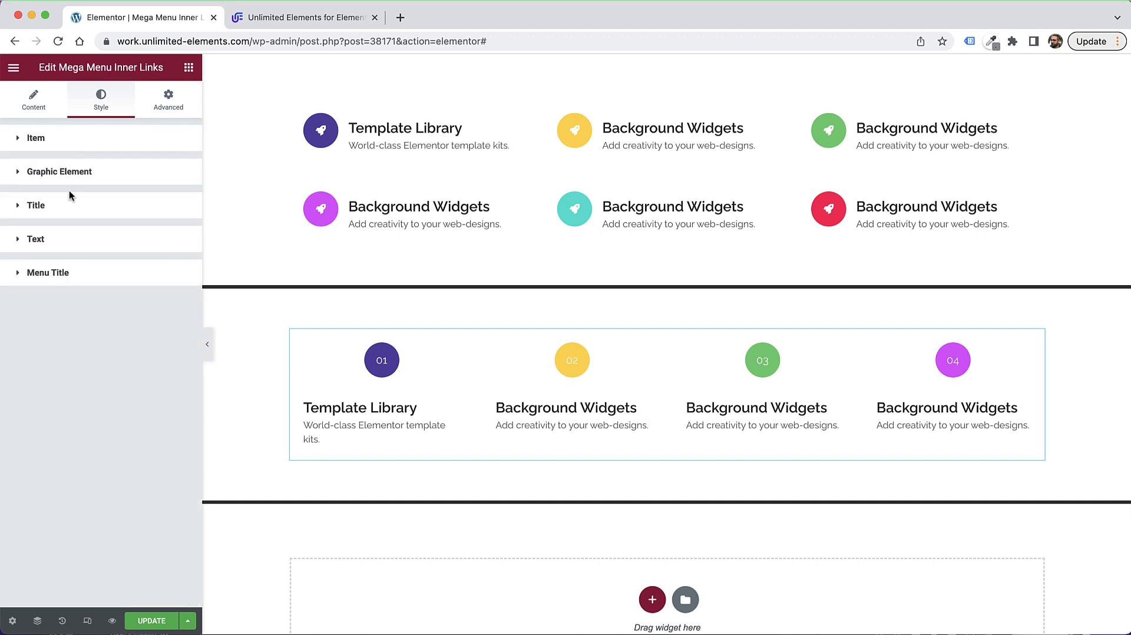
{"action": "left_click", "coordinate": [43, 145]}
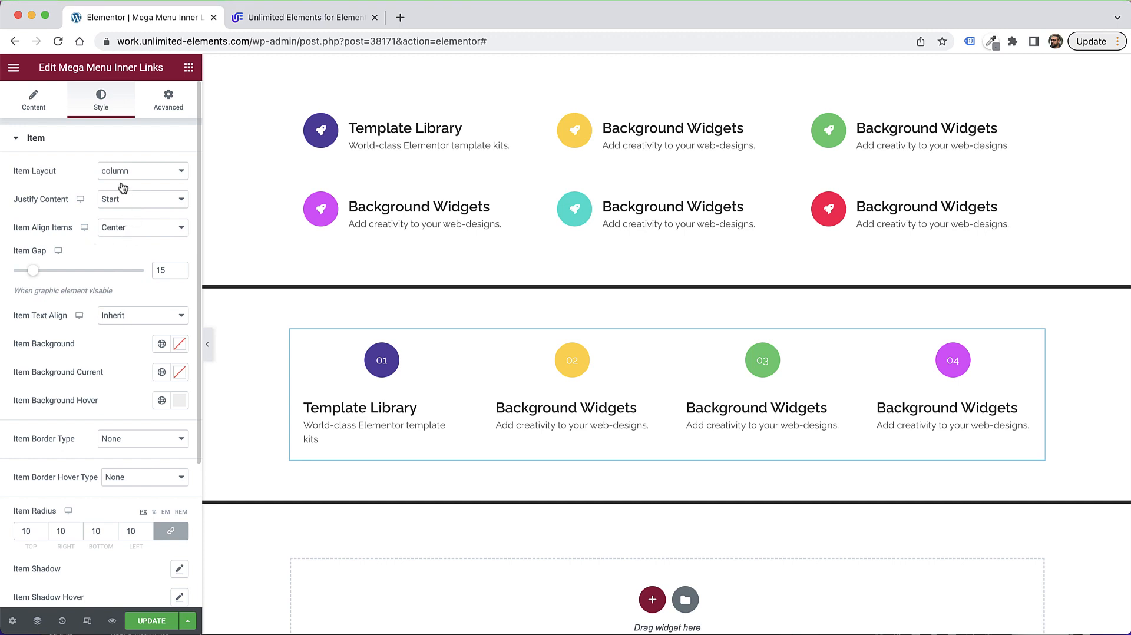
{"action": "left_click", "coordinate": [155, 316]}
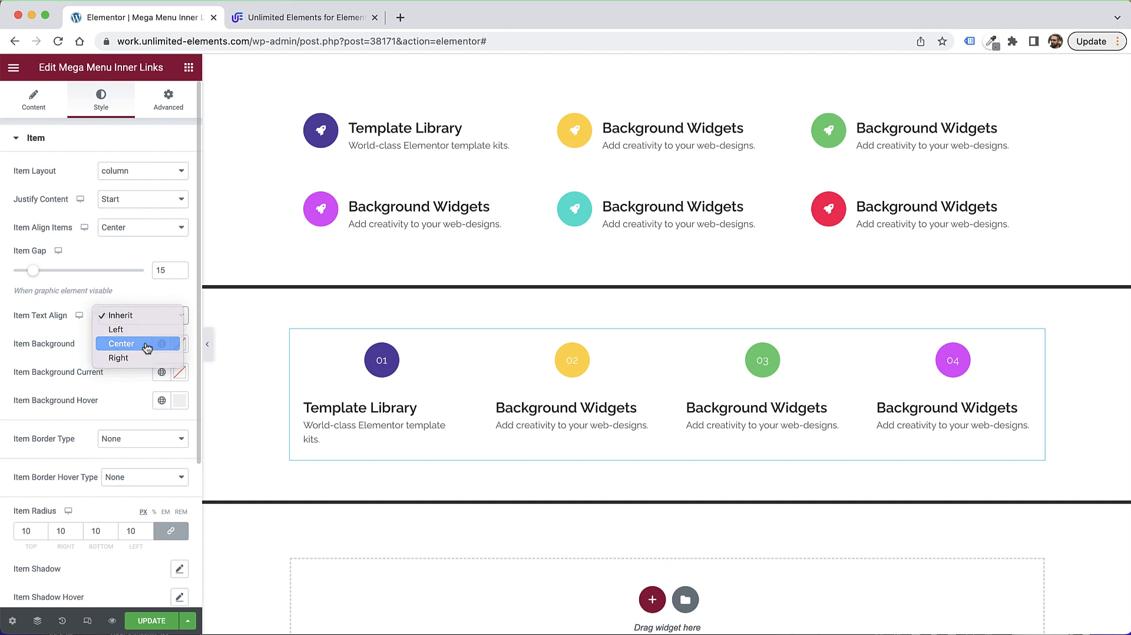
{"action": "left_click", "coordinate": [147, 344]}
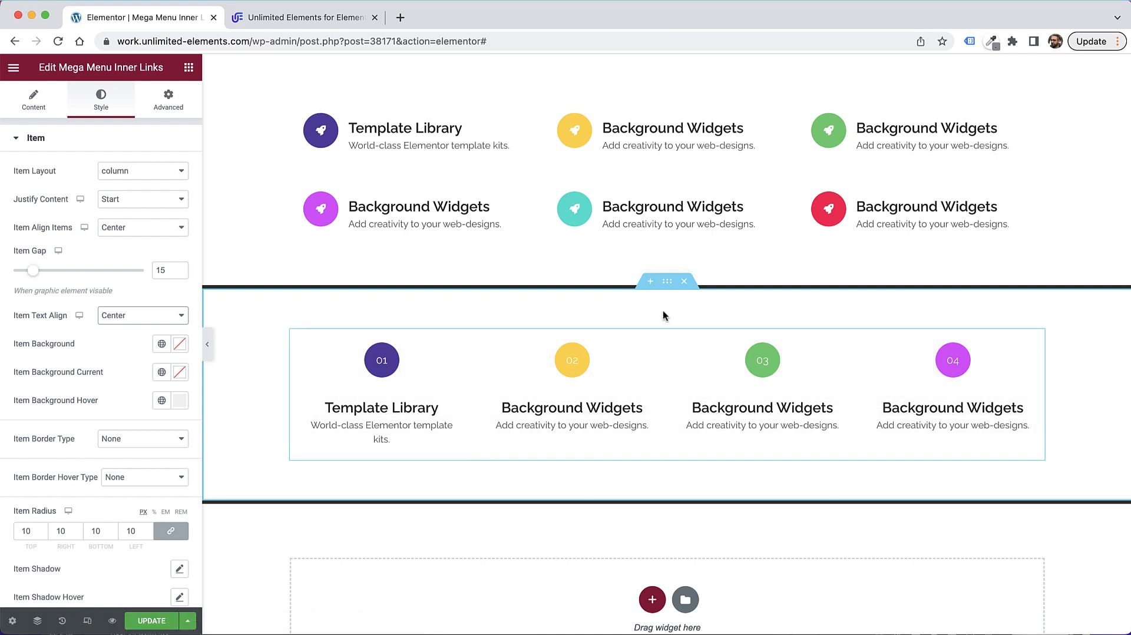
Step: Duplicate the numbered four-column section and remove the last item from the new copy's widget
{"action": "right_click", "coordinate": [667, 283]}
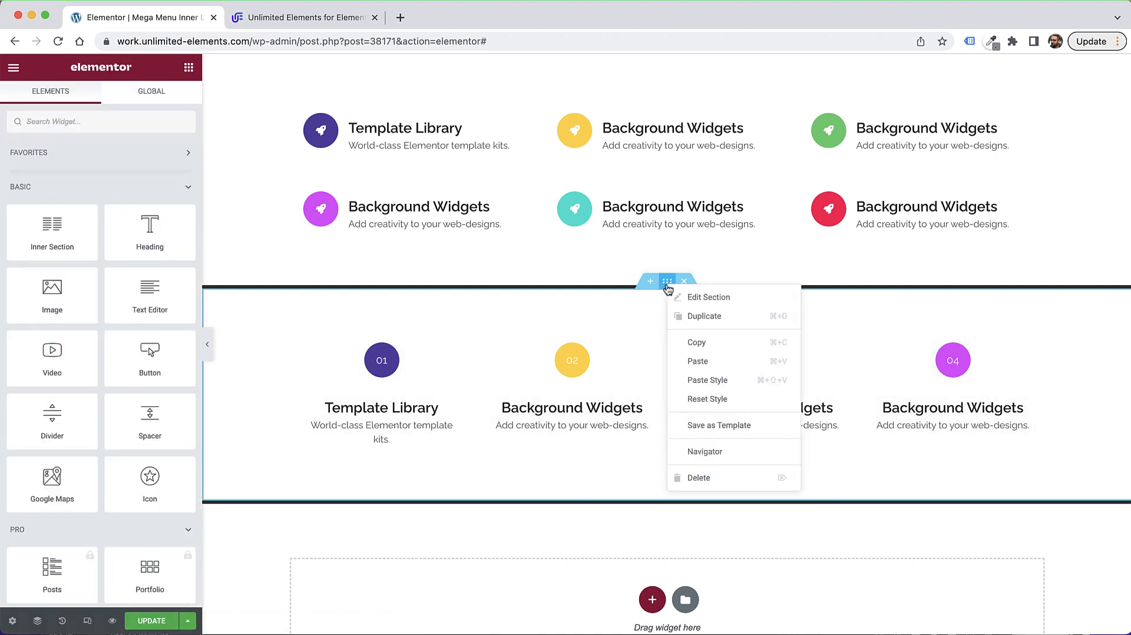
{"action": "left_click", "coordinate": [714, 316]}
{"action": "scroll", "coordinate": [559, 248], "scroll_direction": "down", "scroll_amount": 3}
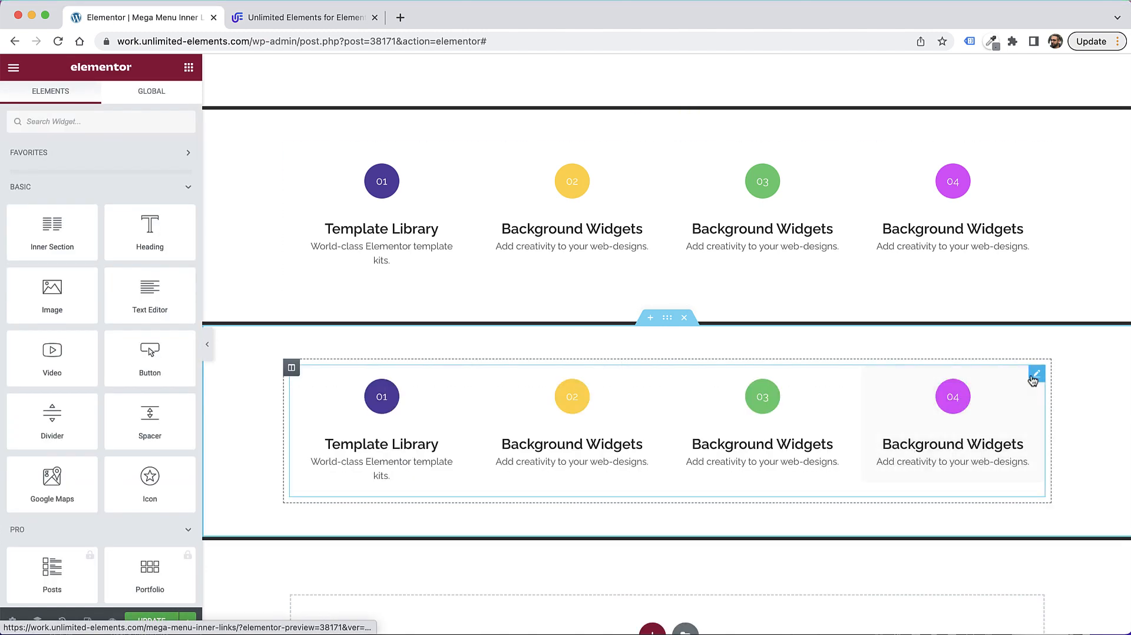
{"action": "left_click", "coordinate": [1035, 375]}
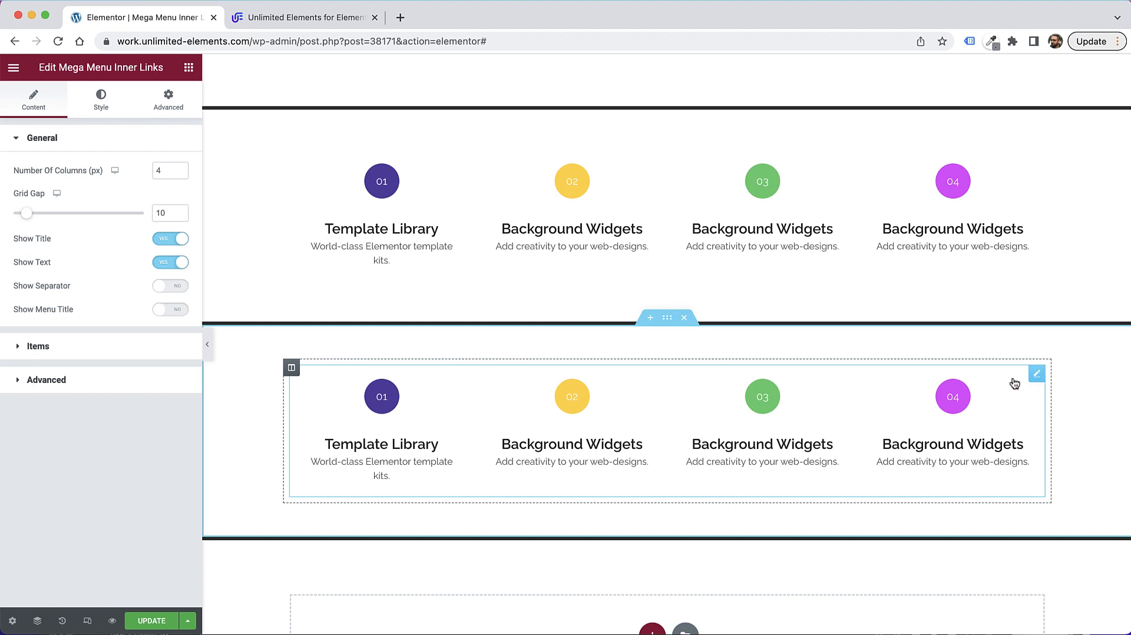
{"action": "left_click", "coordinate": [38, 352]}
{"action": "left_click", "coordinate": [174, 325]}
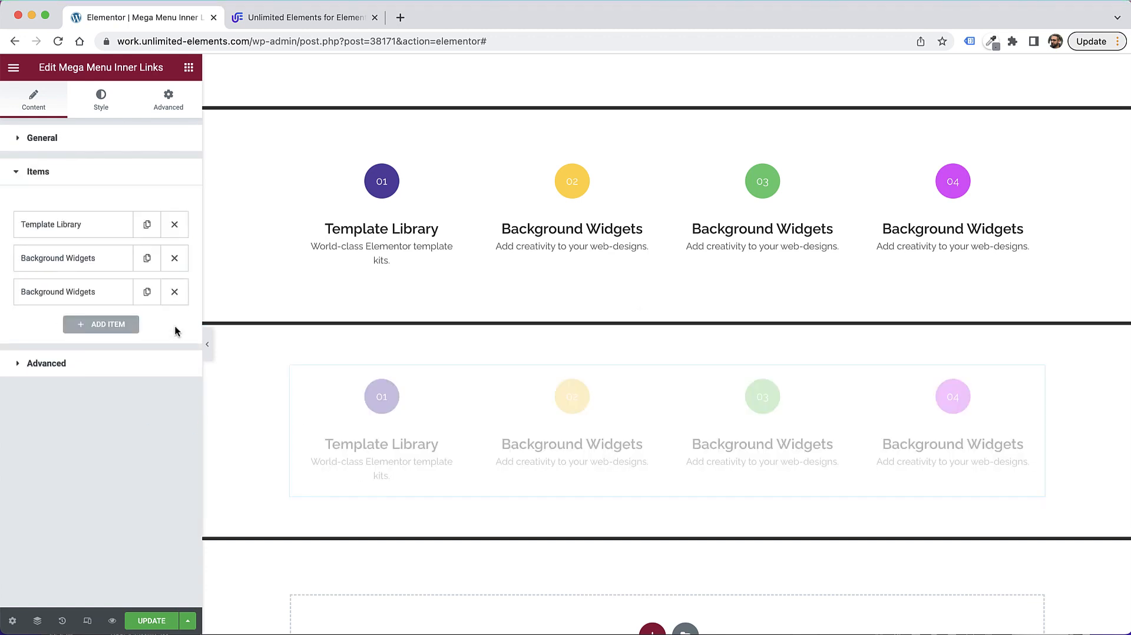
Step: Set the number of columns to 3 in the newest widget copy
{"action": "left_click", "coordinate": [42, 139]}
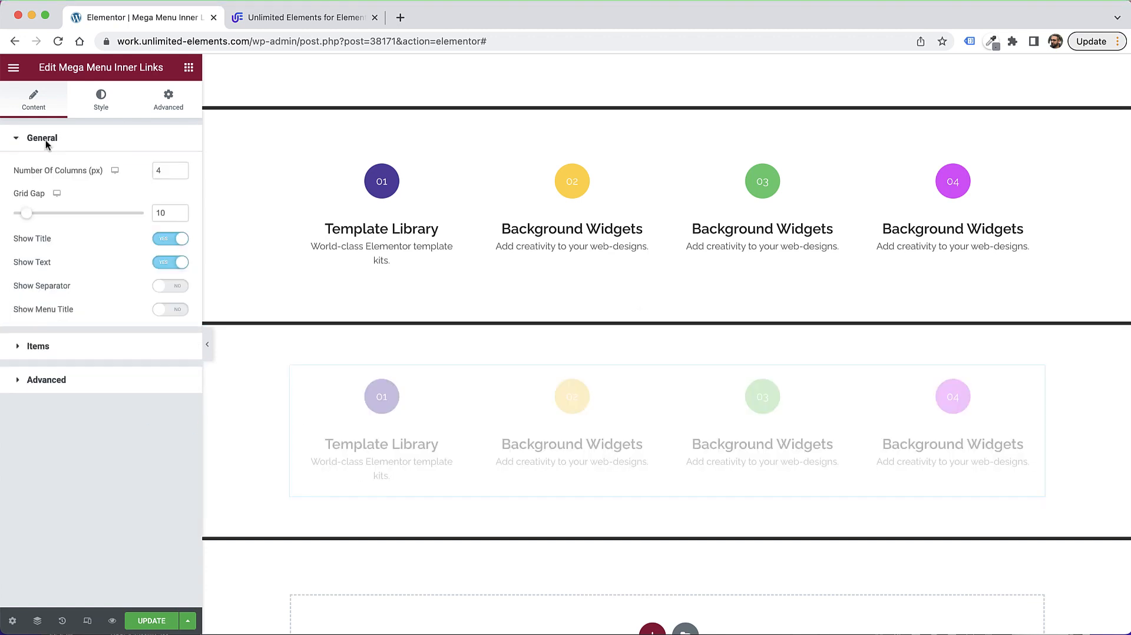
{"action": "left_click", "coordinate": [168, 170]}
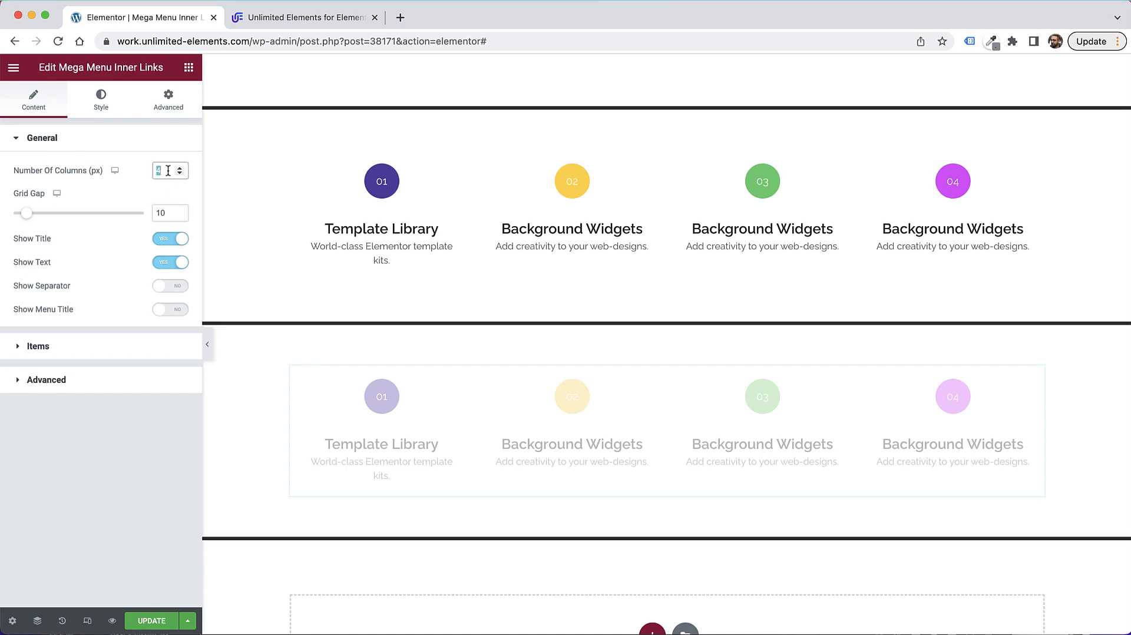
{"action": "type", "text": "3"}
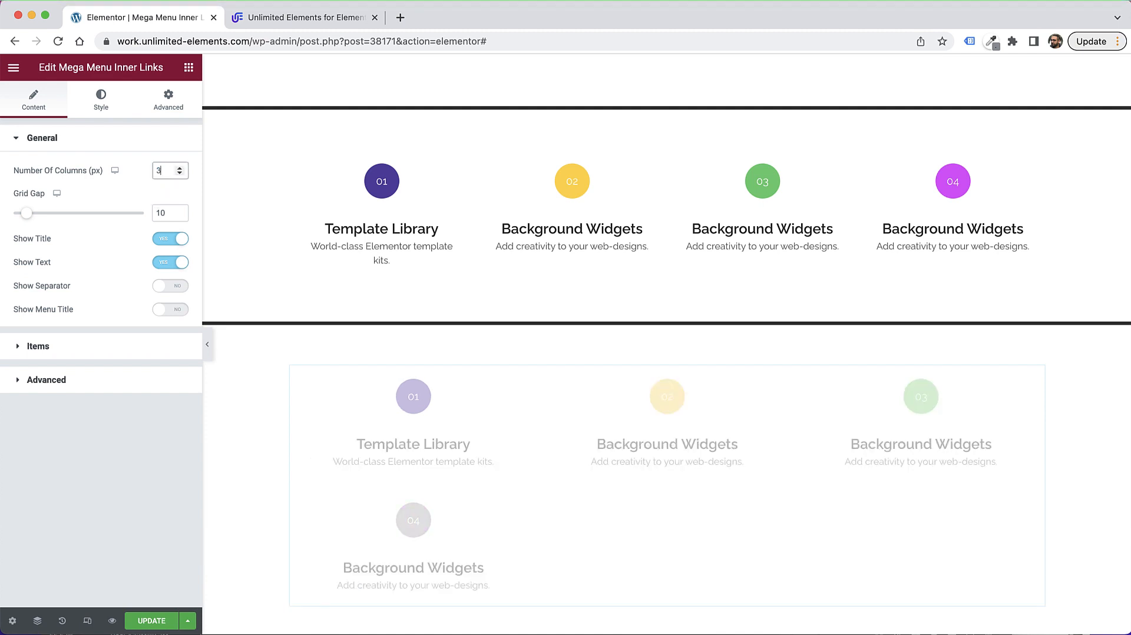
Step: Change the Template Library item's graphic element to an image in the three-column widget
{"action": "left_click", "coordinate": [50, 345]}
{"action": "left_click", "coordinate": [62, 224]}
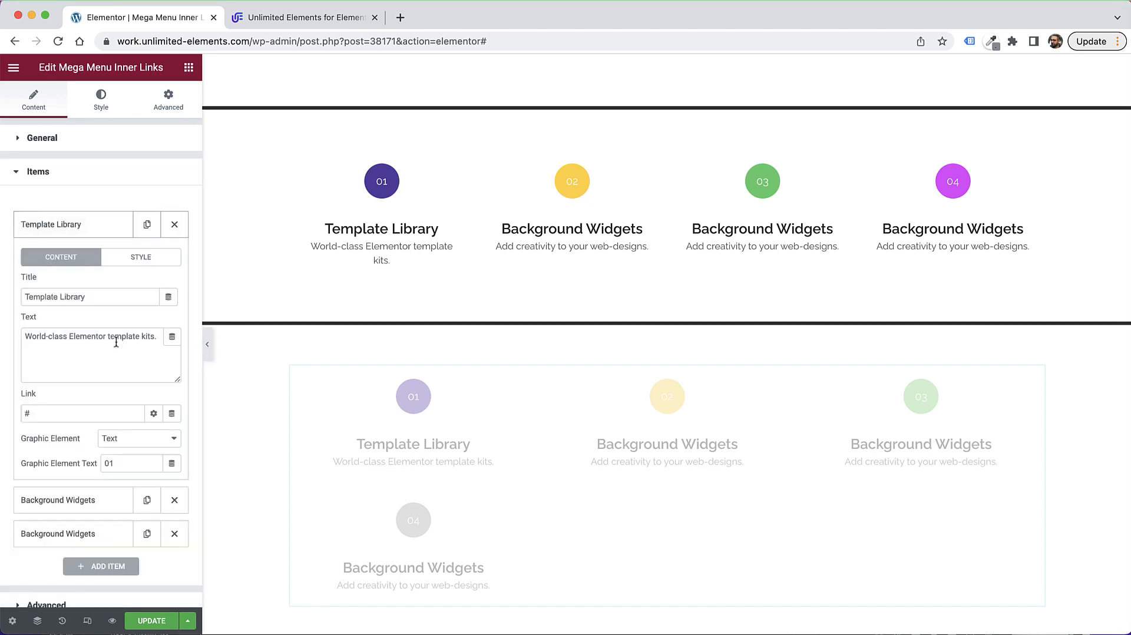
{"action": "left_click", "coordinate": [125, 449]}
{"action": "left_click", "coordinate": [125, 457]}
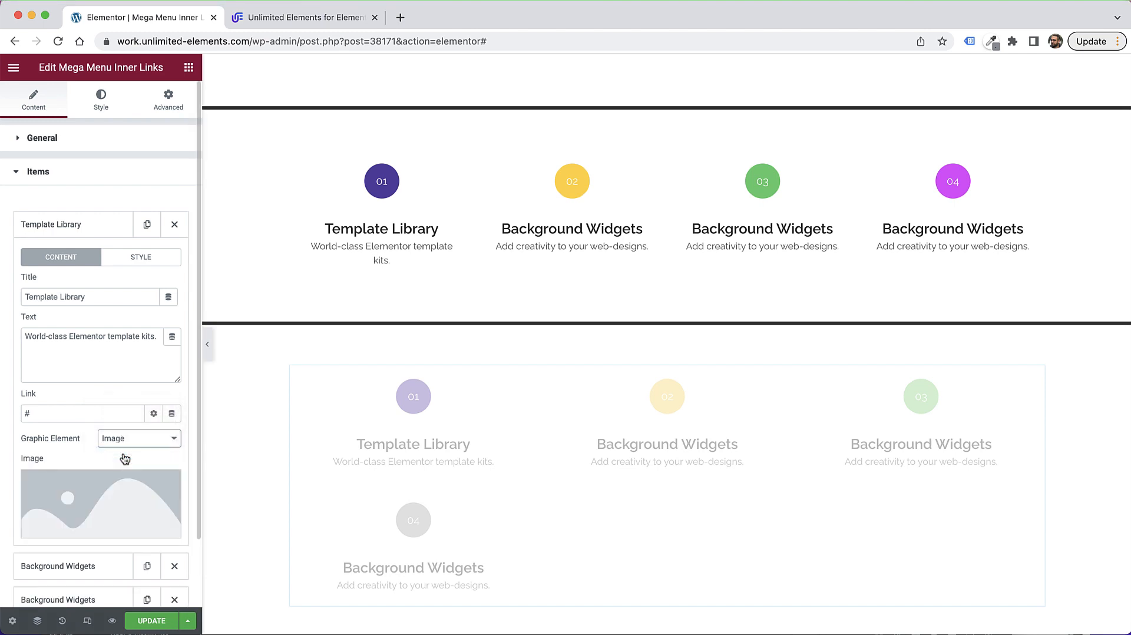
Step: Upload 1.jpeg, 2.jpeg and 3.jpeg from the Desktop through the Template Library item's image picker
{"action": "left_click", "coordinate": [111, 492]}
{"action": "left_click", "coordinate": [218, 120]}
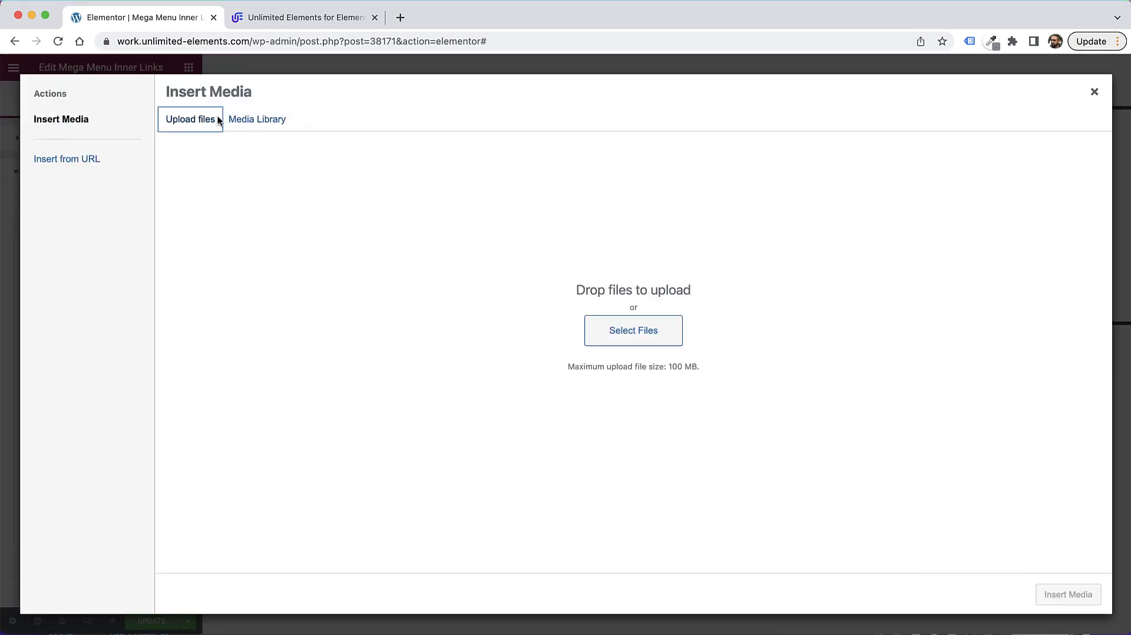
{"action": "left_click", "coordinate": [626, 332]}
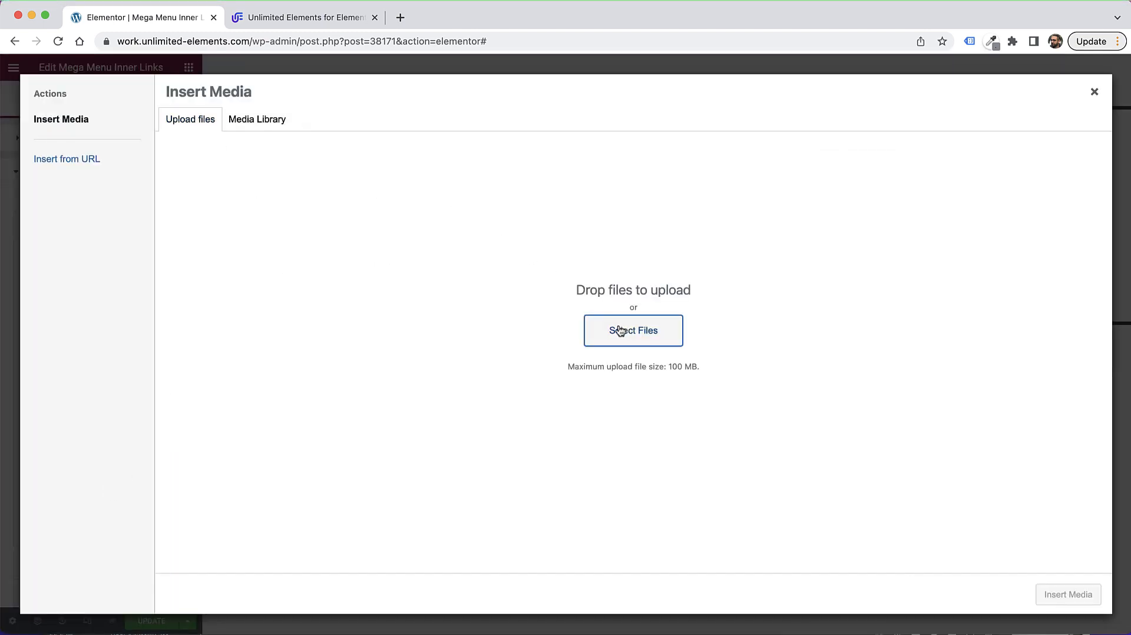
{"action": "left_click", "coordinate": [620, 331]}
{"action": "key", "text": "super+a"}
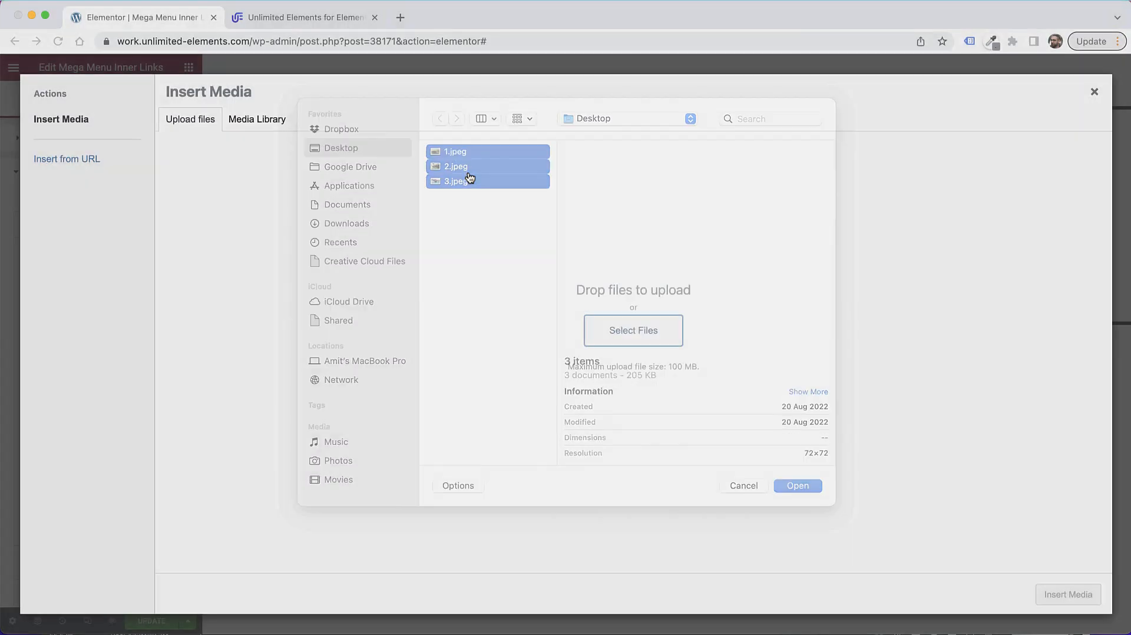
{"action": "key", "text": "Return"}
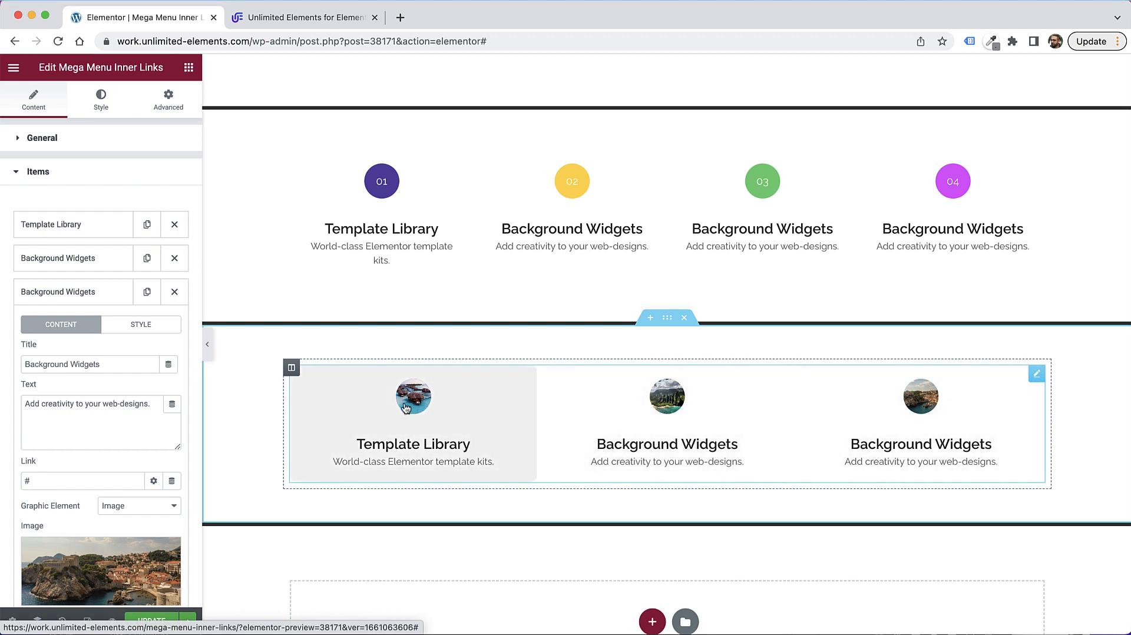
Step: Set the three-column widget's graphic element to 100% width, 181 px height and a 5 px radius on all corners
{"action": "left_click", "coordinate": [102, 108]}
{"action": "left_click", "coordinate": [59, 146]}
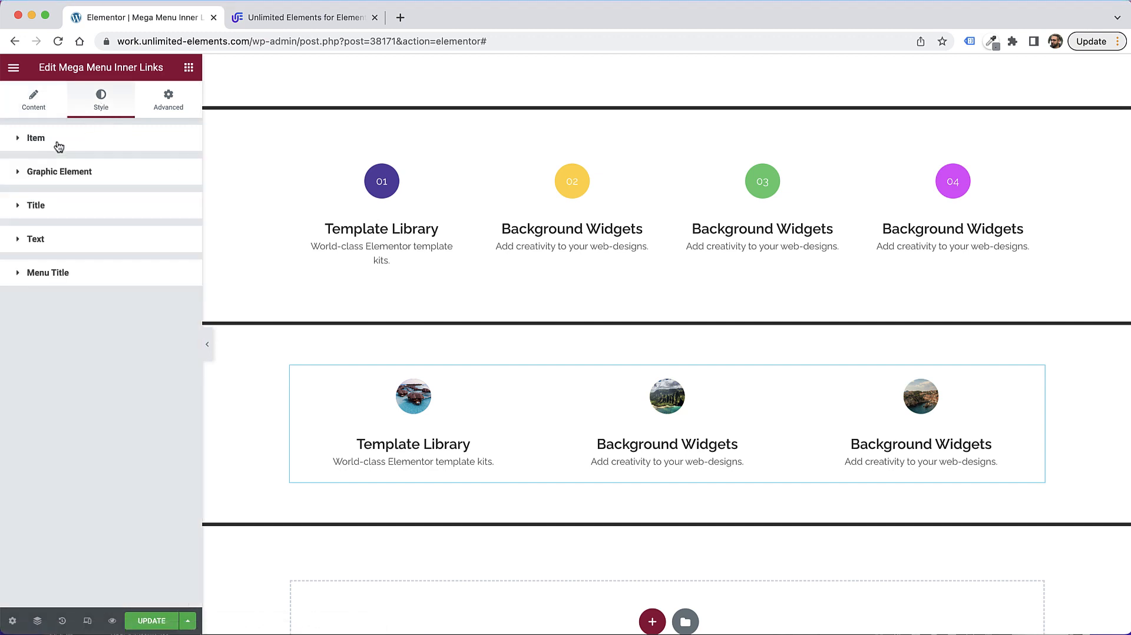
{"action": "left_click", "coordinate": [50, 174]}
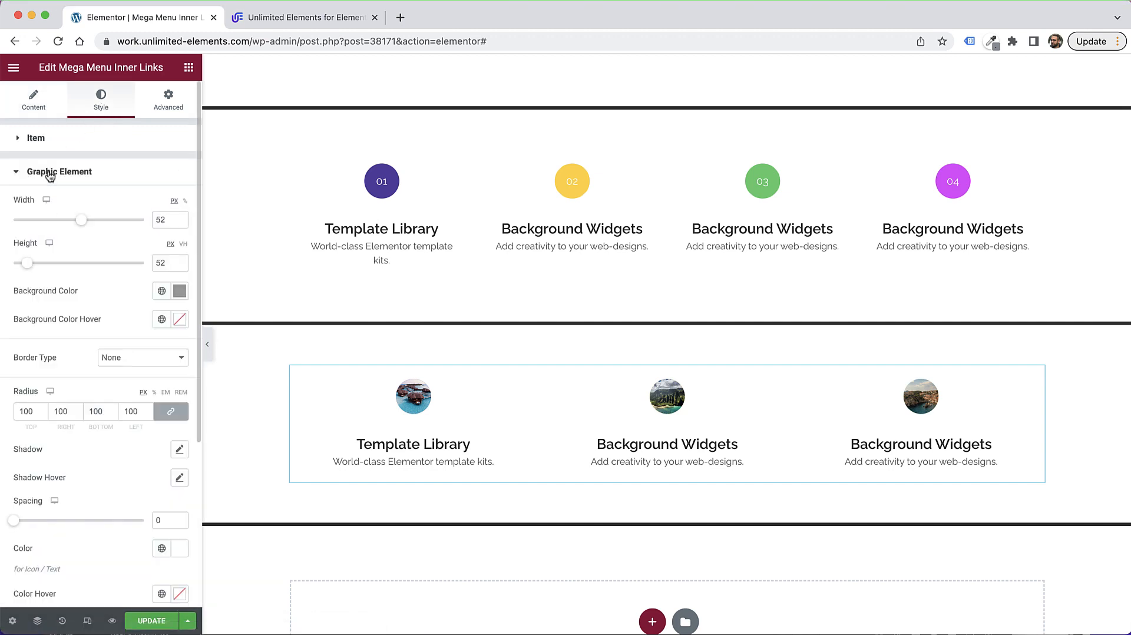
{"action": "left_click", "coordinate": [186, 202]}
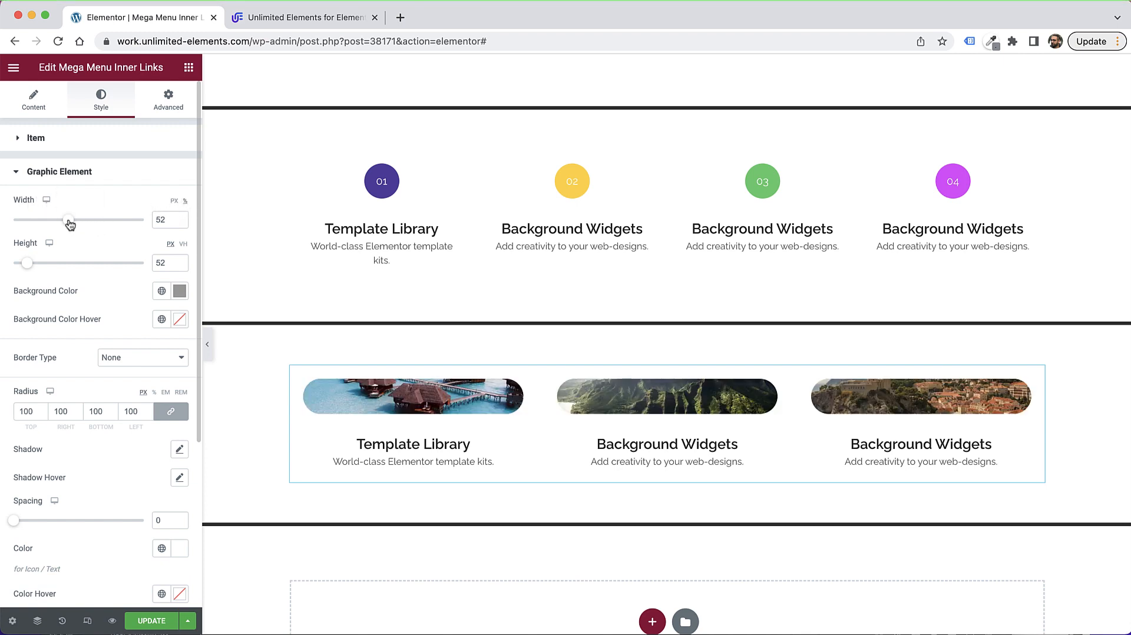
{"action": "left_click_drag", "start_coordinate": [70, 220], "coordinate": [149, 228]}
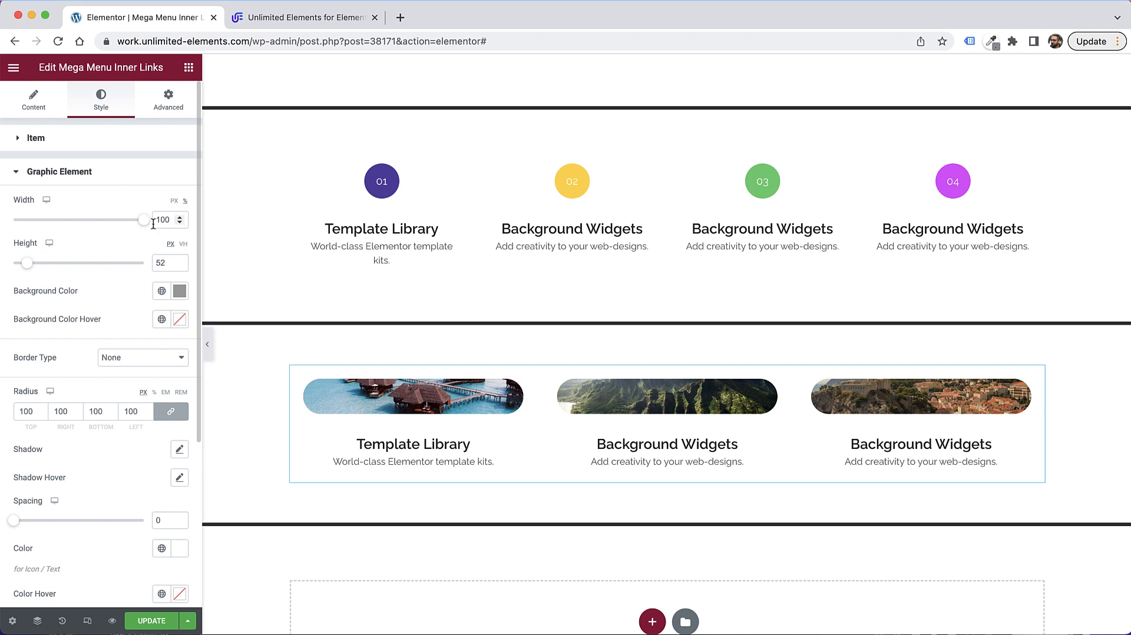
{"action": "left_click_drag", "start_coordinate": [30, 267], "coordinate": [62, 267]}
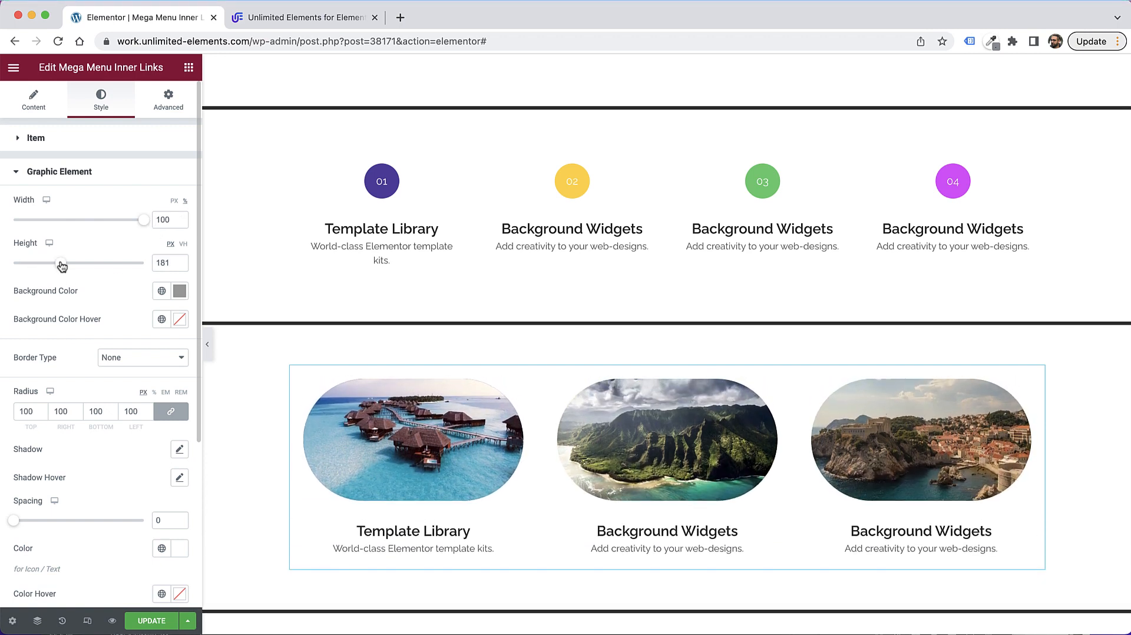
{"action": "double_click", "coordinate": [28, 411]}
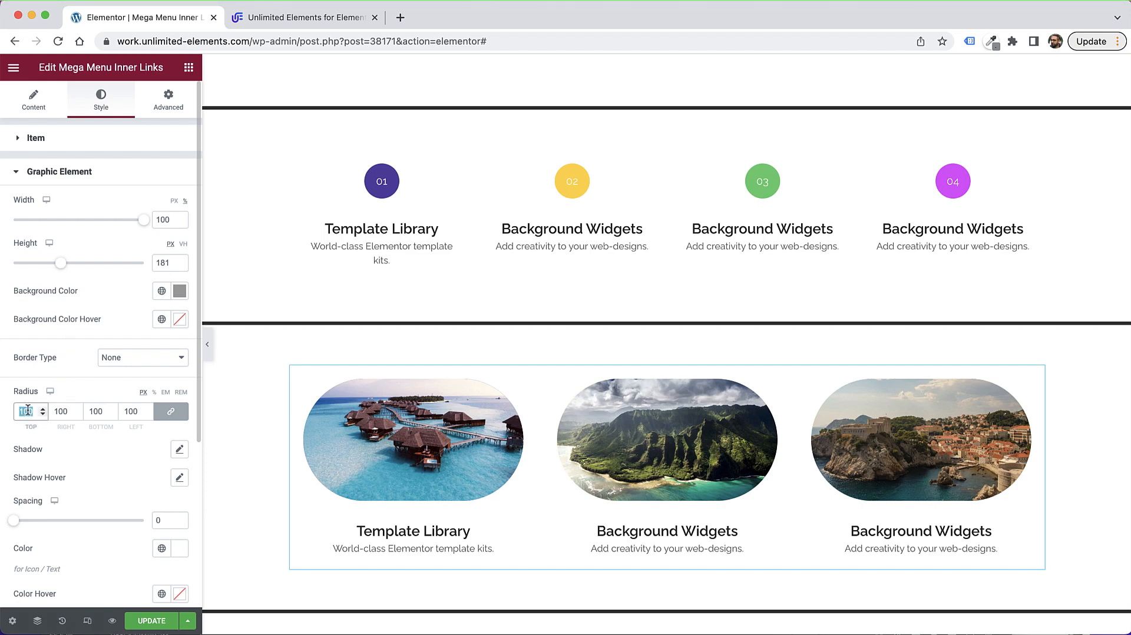
{"action": "type", "text": "5"}
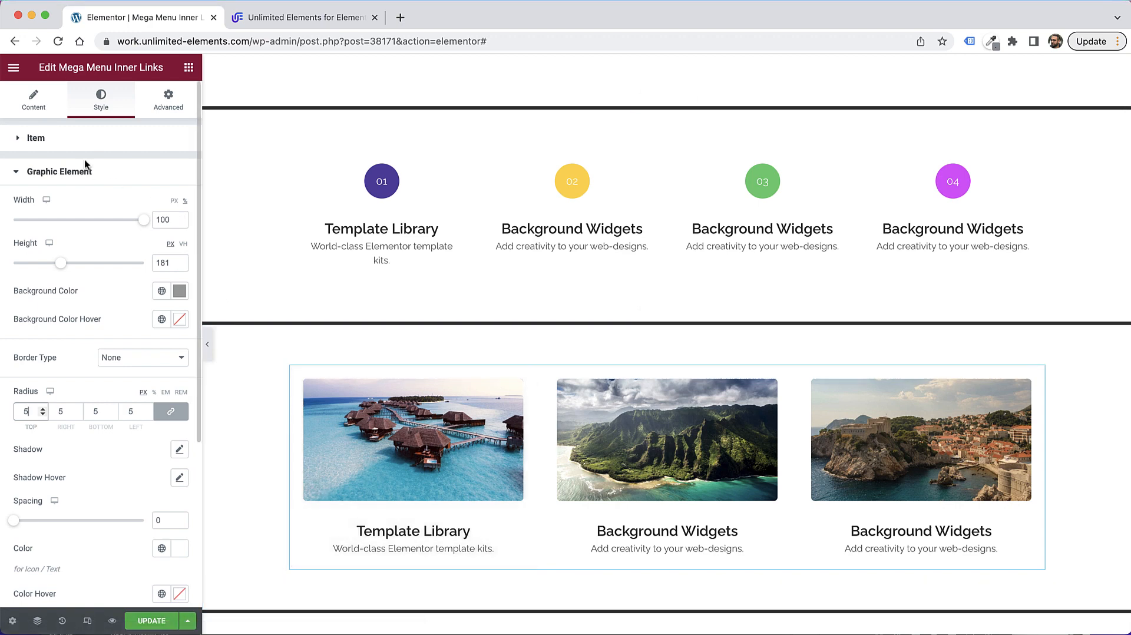
Step: Set the image widget's item text alignment to Left and its item align items option to Start
{"action": "left_click", "coordinate": [53, 140]}
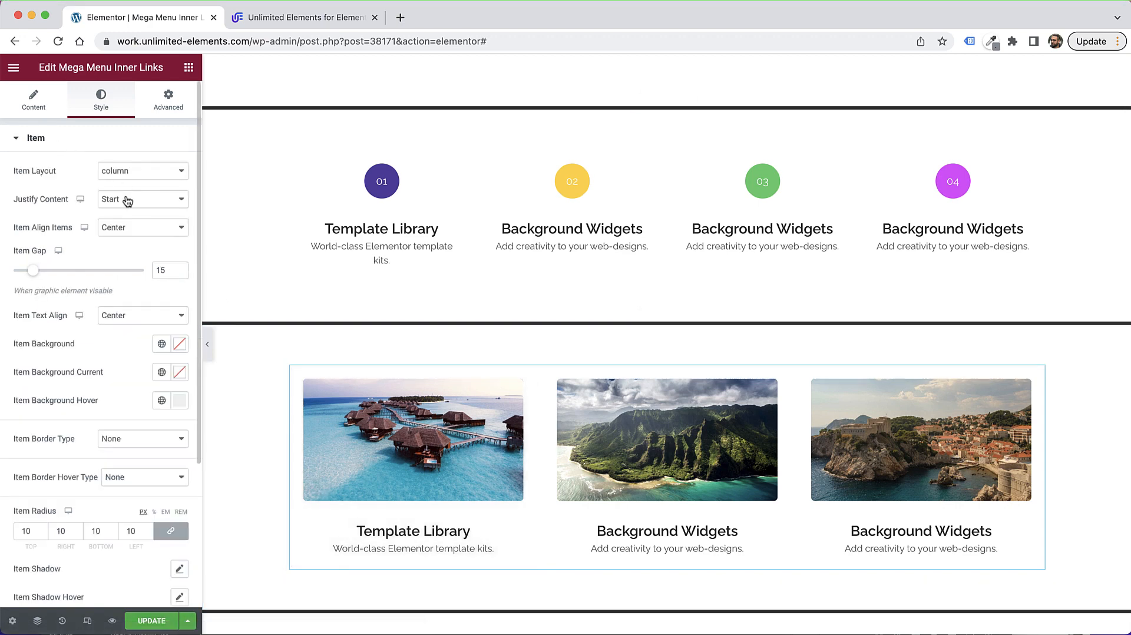
{"action": "left_click", "coordinate": [125, 315]}
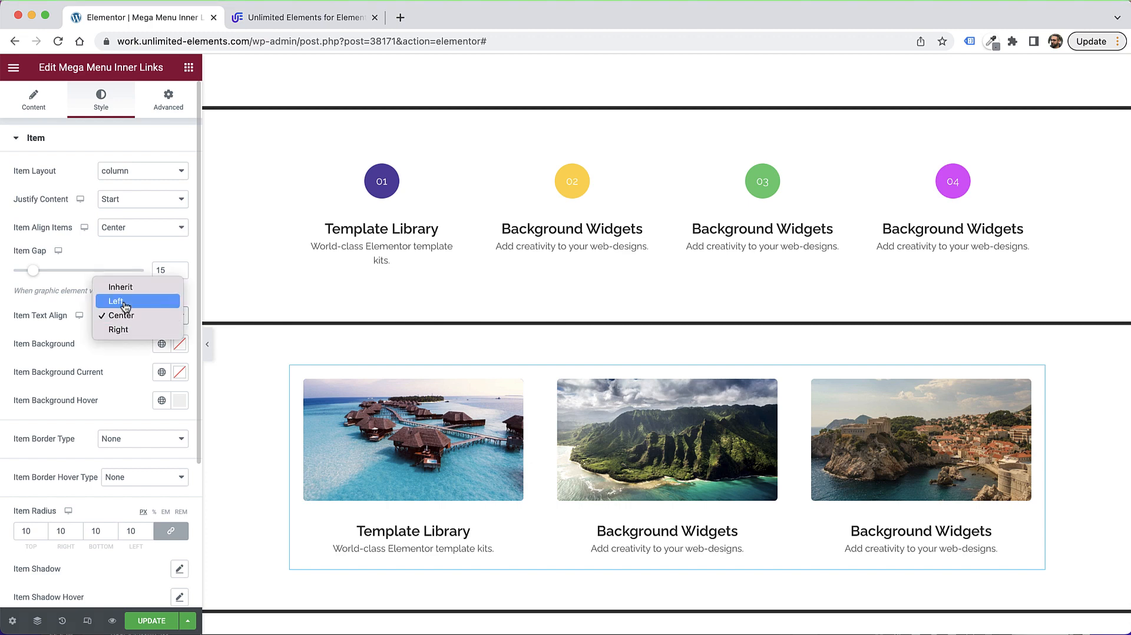
{"action": "left_click", "coordinate": [126, 303]}
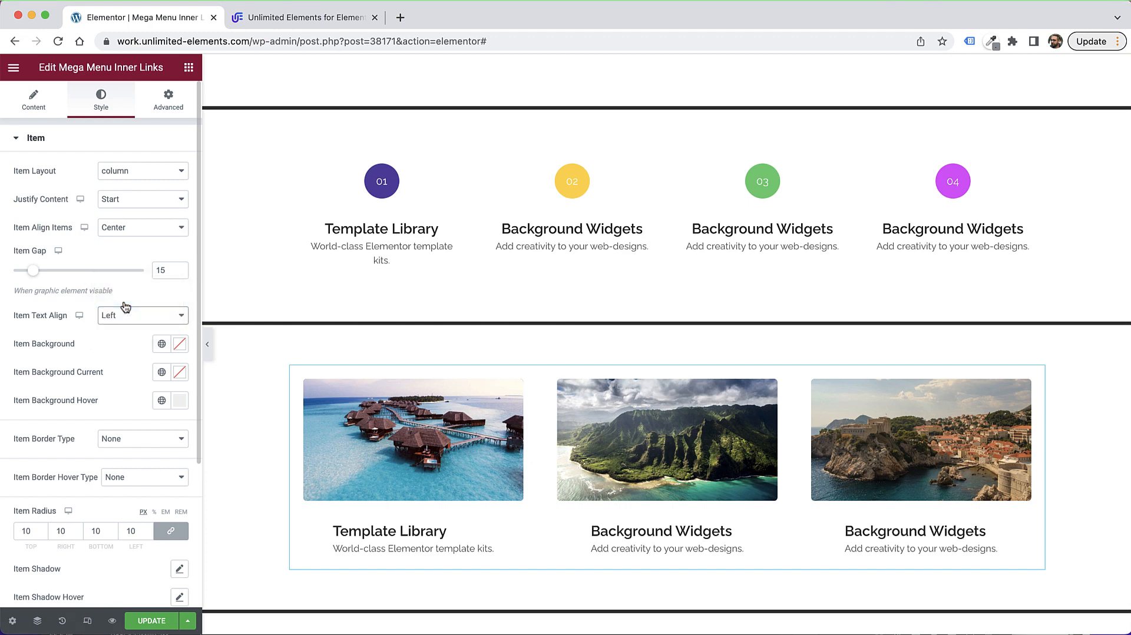
{"action": "left_click", "coordinate": [114, 235]}
{"action": "left_click", "coordinate": [118, 217]}
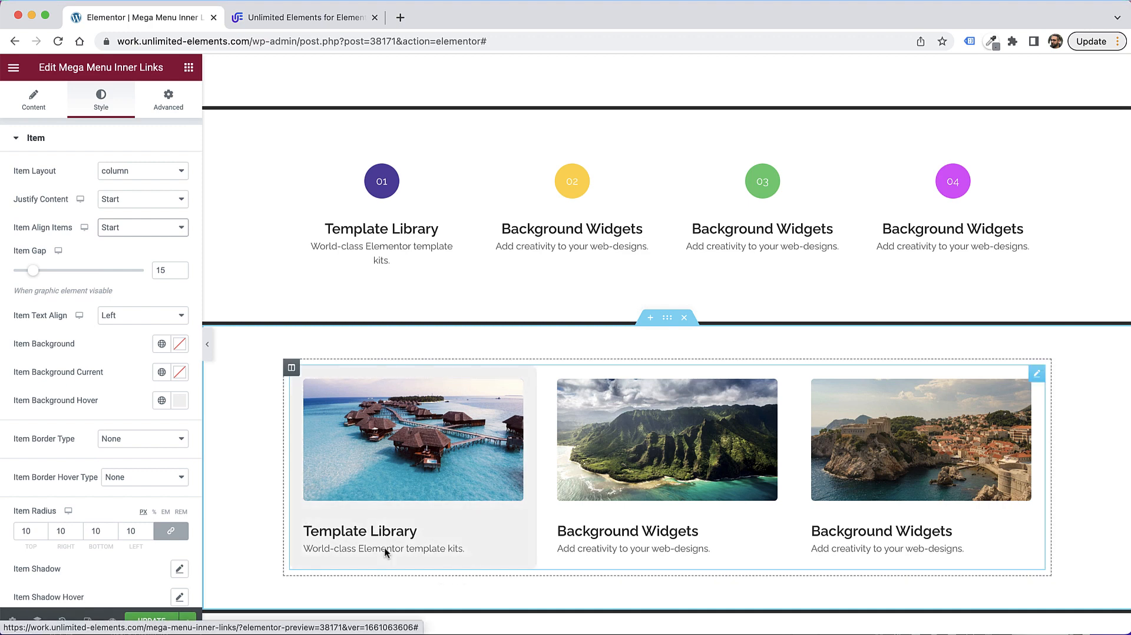
Step: Set the title spacing of the image widget to 8
{"action": "scroll", "coordinate": [66, 420], "scroll_direction": "down", "scroll_amount": 3}
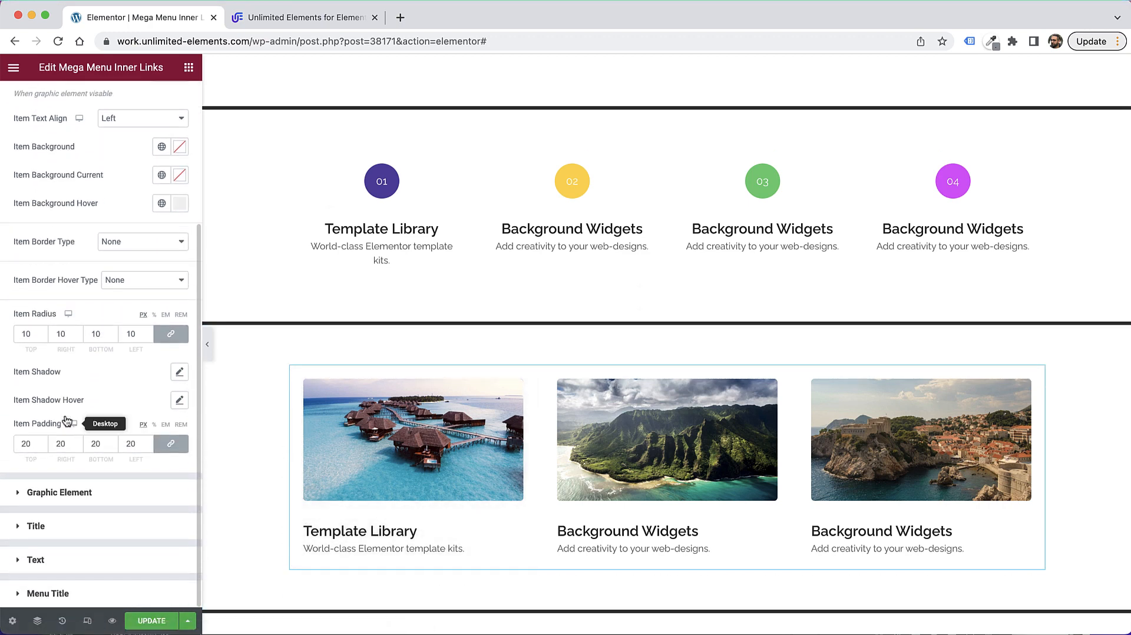
{"action": "left_click", "coordinate": [44, 525]}
{"action": "mouse_move", "coordinate": [31, 370]}
{"action": "left_mouse_down"}
{"action": "mouse_move", "coordinate": [2, 370]}
{"action": "mouse_move", "coordinate": [46, 373]}
{"action": "mouse_move", "coordinate": [24, 370]}
{"action": "left_mouse_up"}
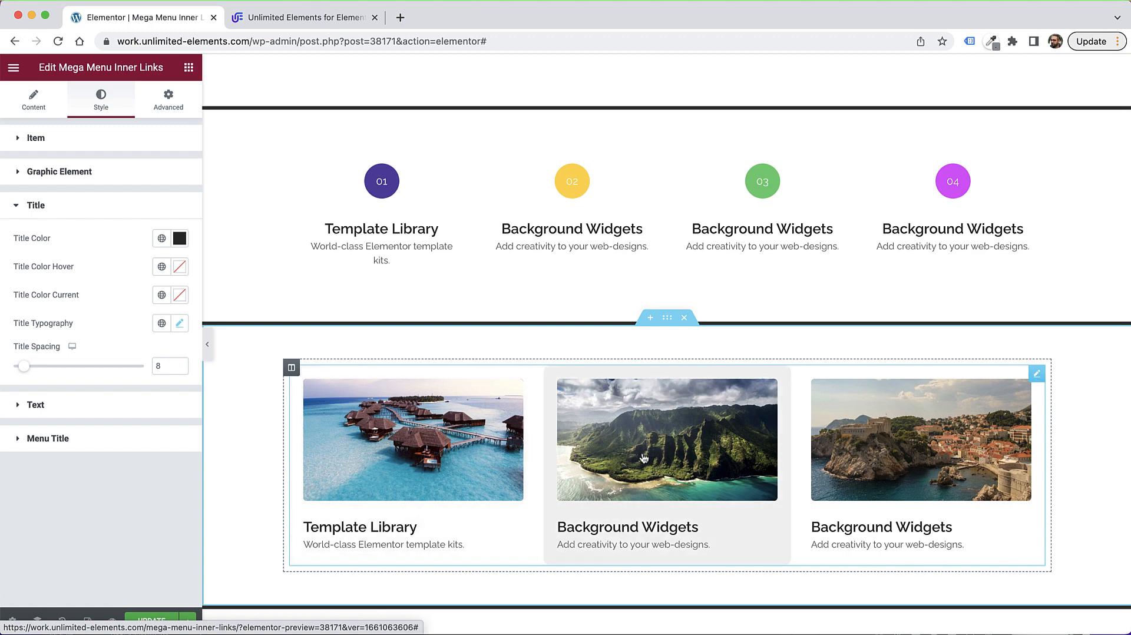
Step: Insert a new single-column section above the six-item icon links section
{"action": "scroll", "coordinate": [644, 461], "scroll_direction": "up", "scroll_amount": 3}
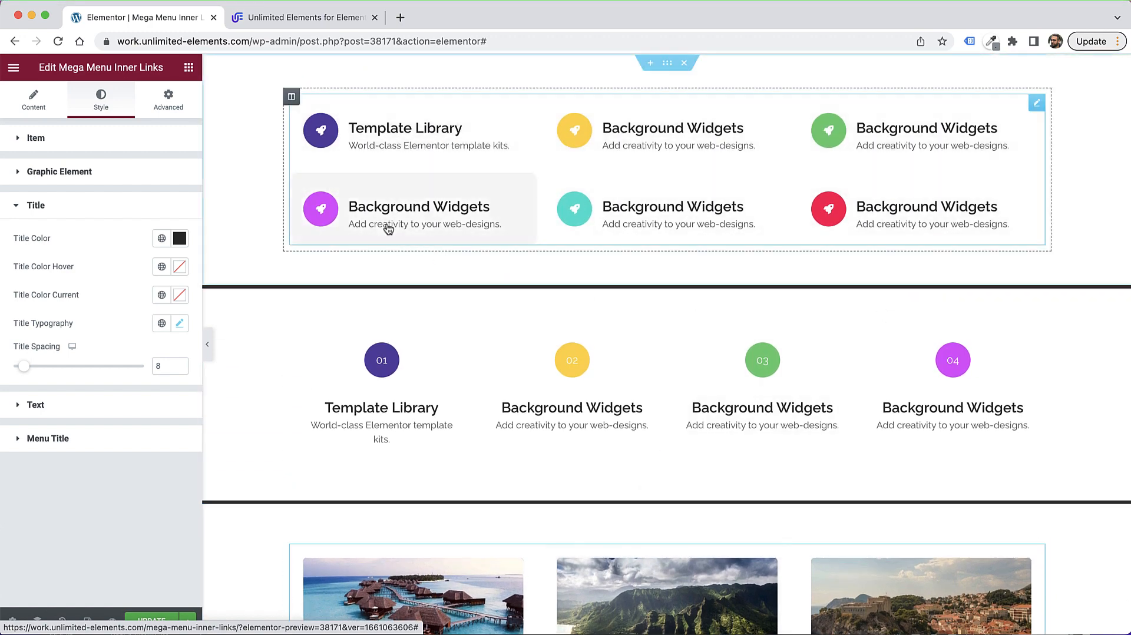
{"action": "scroll", "coordinate": [710, 461], "scroll_direction": "down", "scroll_amount": 4}
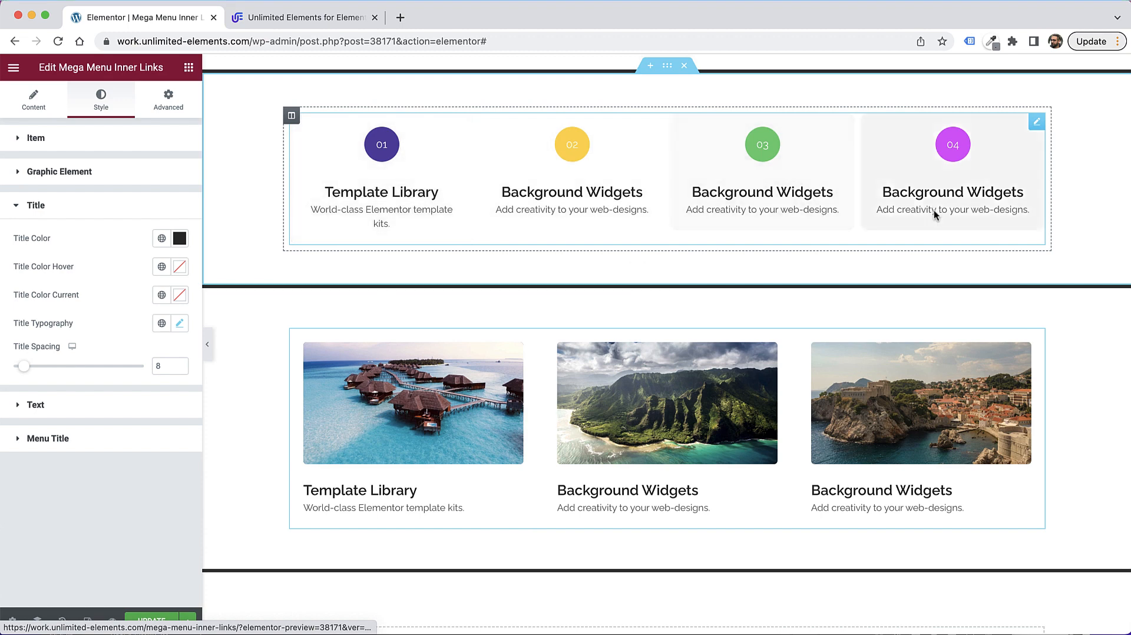
{"action": "scroll", "coordinate": [517, 391], "scroll_direction": "up", "scroll_amount": 1}
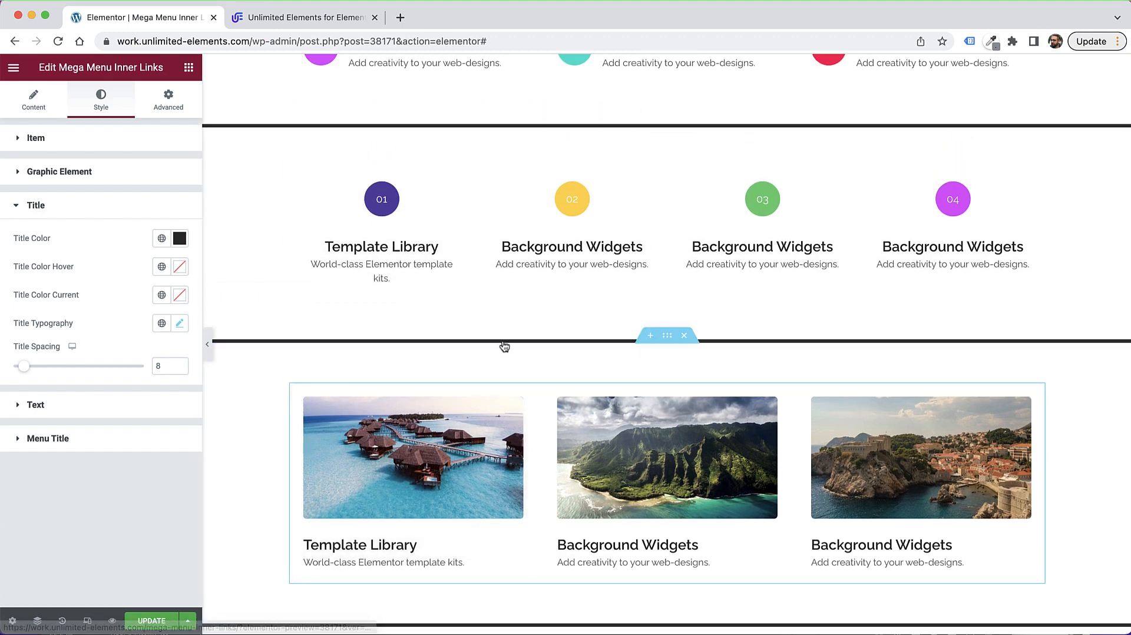
{"action": "scroll", "coordinate": [444, 247], "scroll_direction": "up", "scroll_amount": 3}
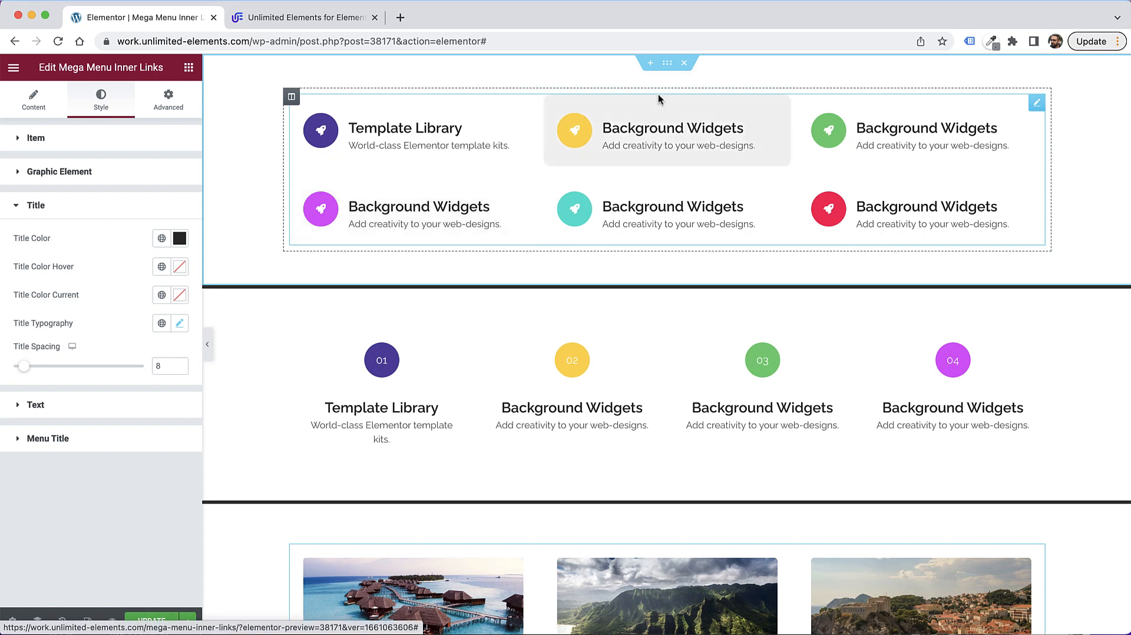
{"action": "left_click", "coordinate": [651, 64]}
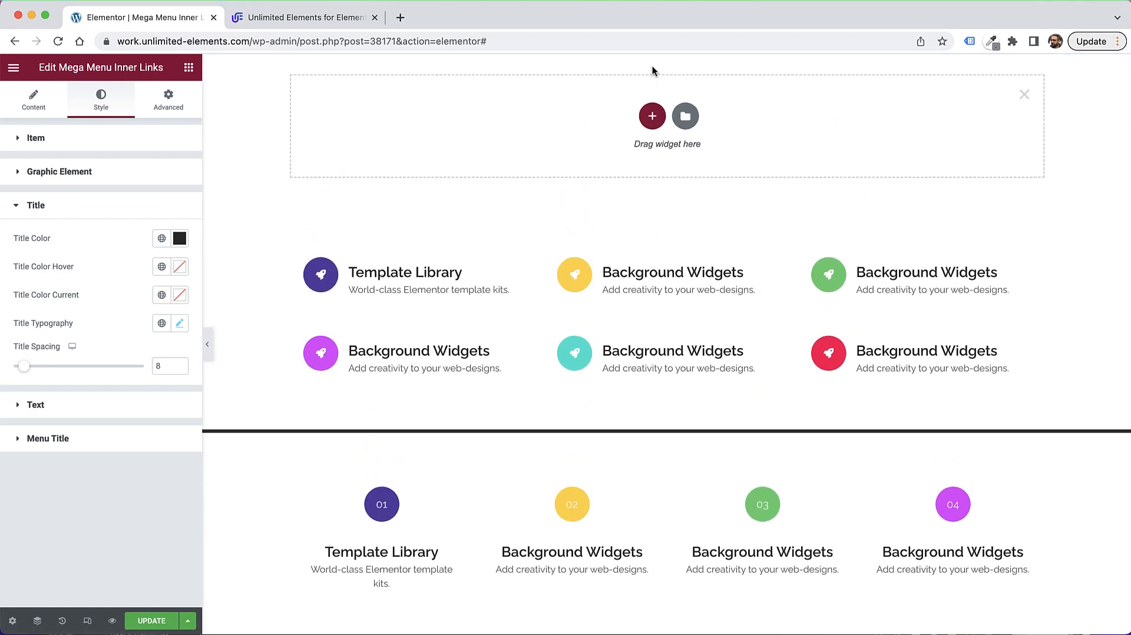
{"action": "left_click", "coordinate": [652, 113]}
{"action": "left_click", "coordinate": [484, 149]}
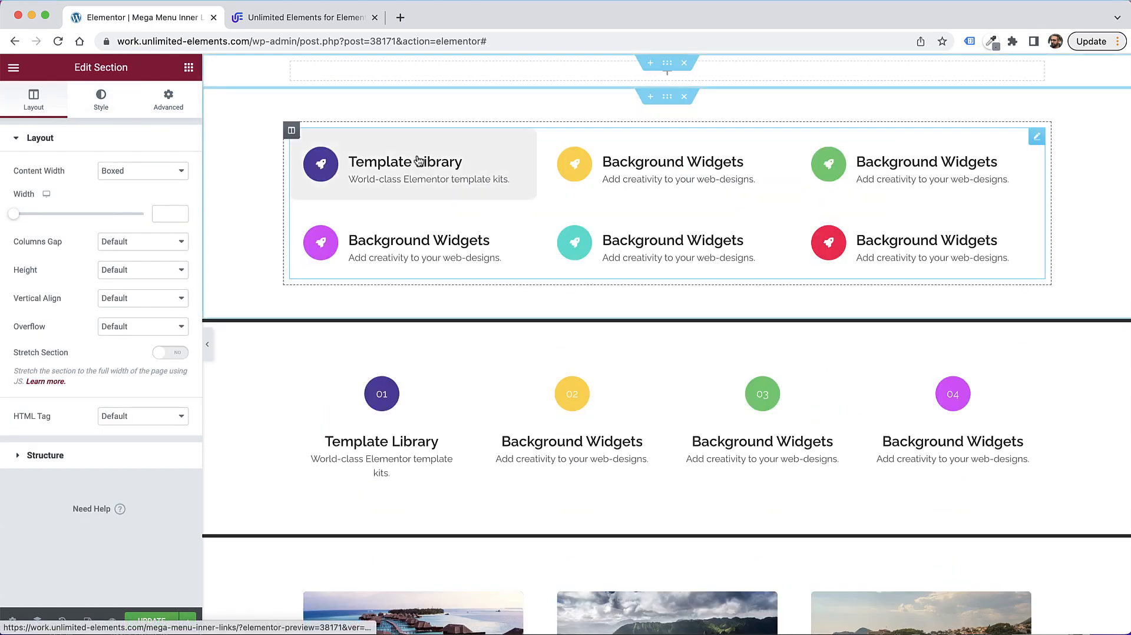
Step: Search the widgets for "mega" and add the Mega Menu widget to the new empty section
{"action": "left_click", "coordinate": [189, 67]}
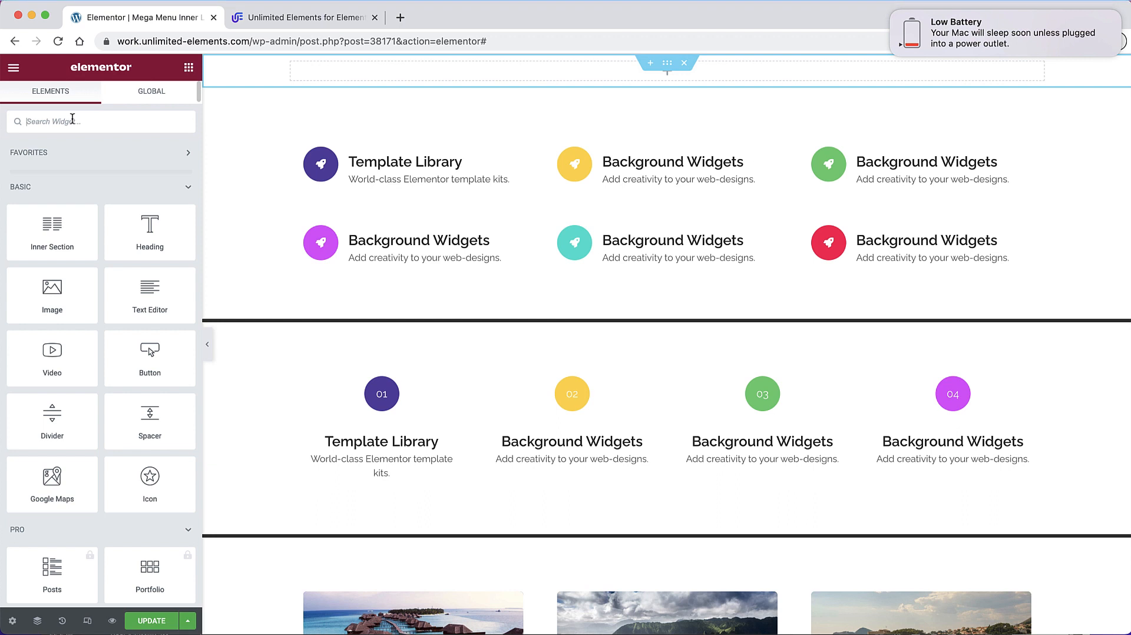
{"action": "type", "text": "mew"}
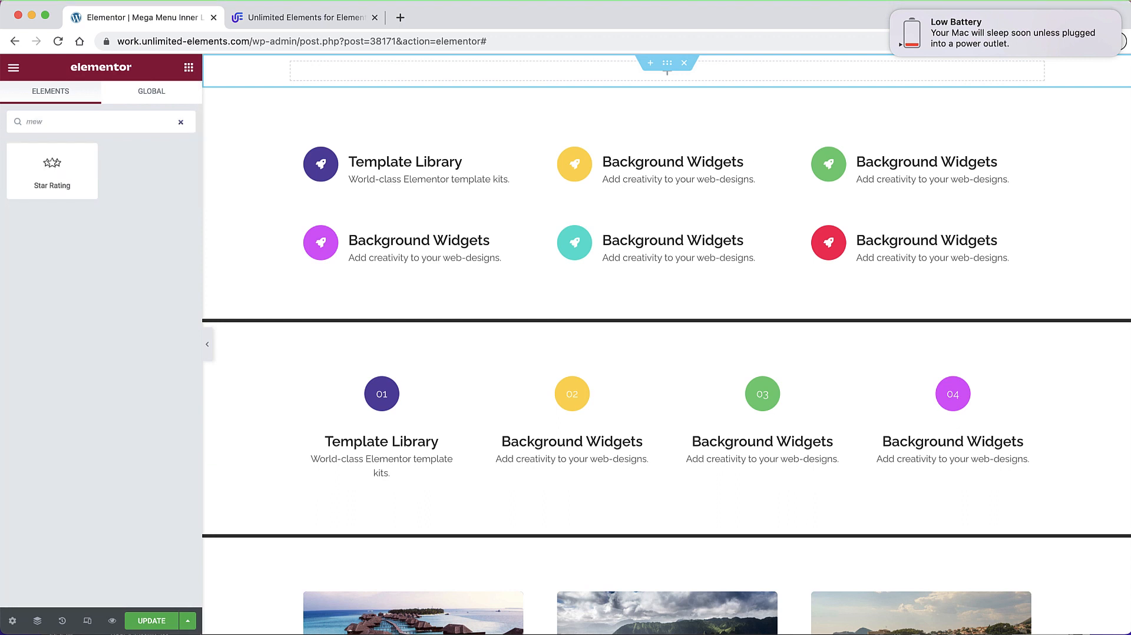
{"action": "key", "text": "BackSpace"}
{"action": "type", "text": "ga"}
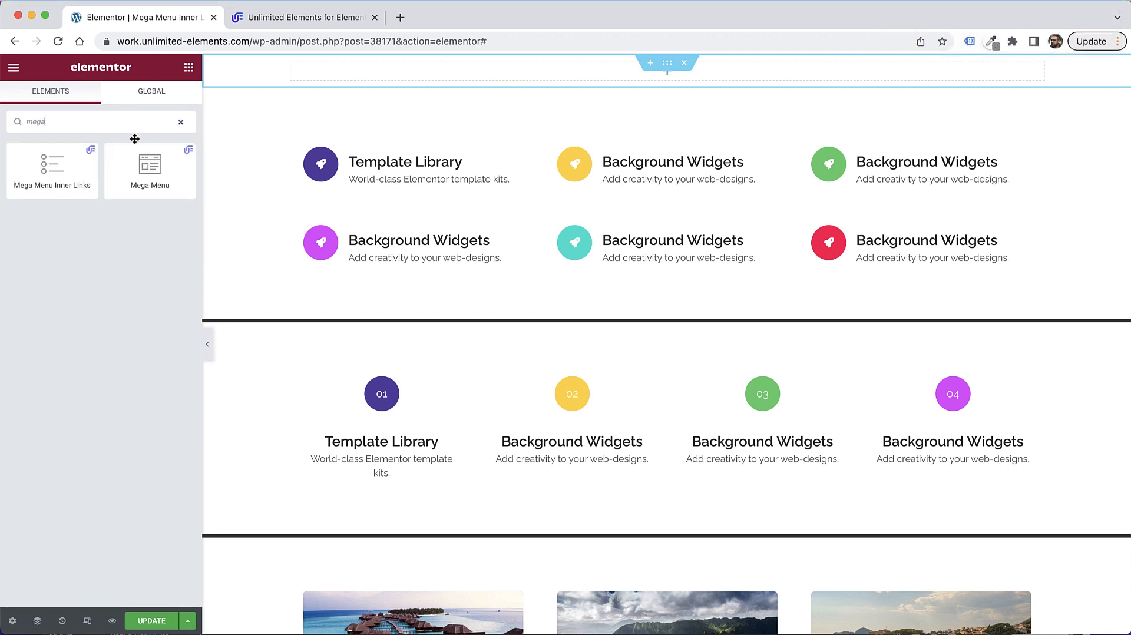
{"action": "left_click_drag", "start_coordinate": [134, 138], "coordinate": [441, 73]}
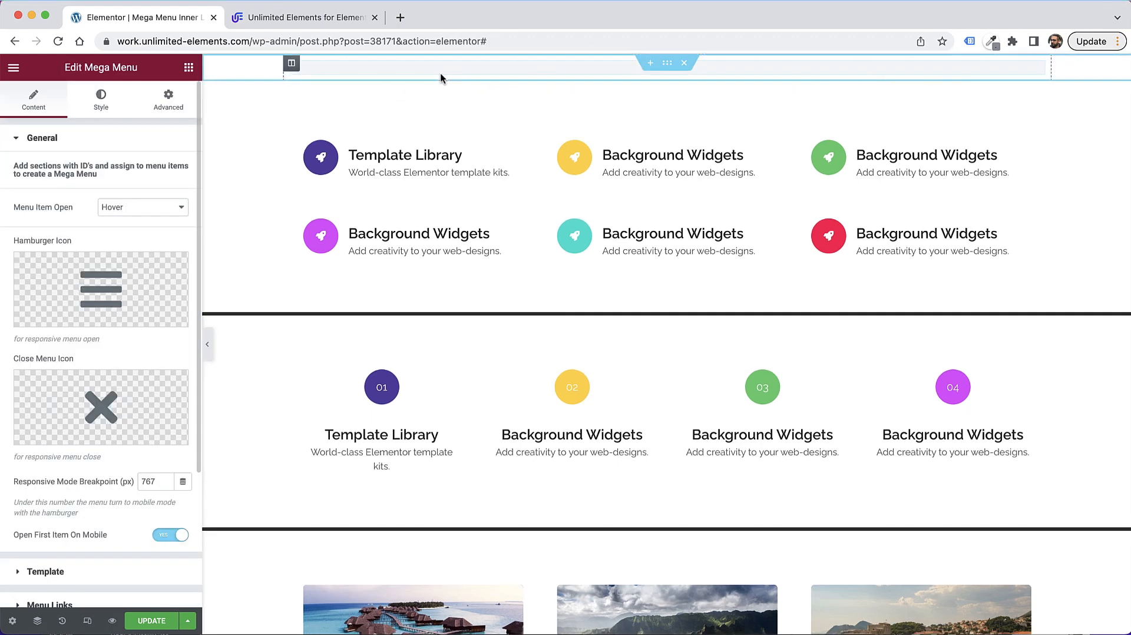
Step: Add a menu item to the Mega Menu with the title One and the section ID one
{"action": "scroll", "coordinate": [99, 365], "scroll_direction": "down", "scroll_amount": 3}
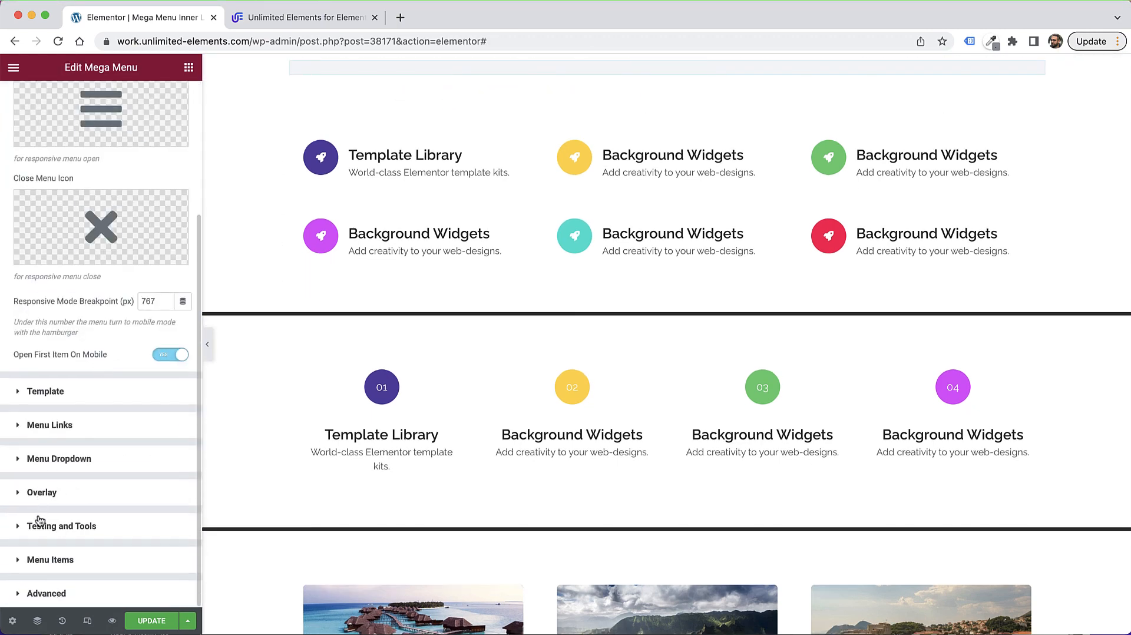
{"action": "left_click", "coordinate": [50, 560]}
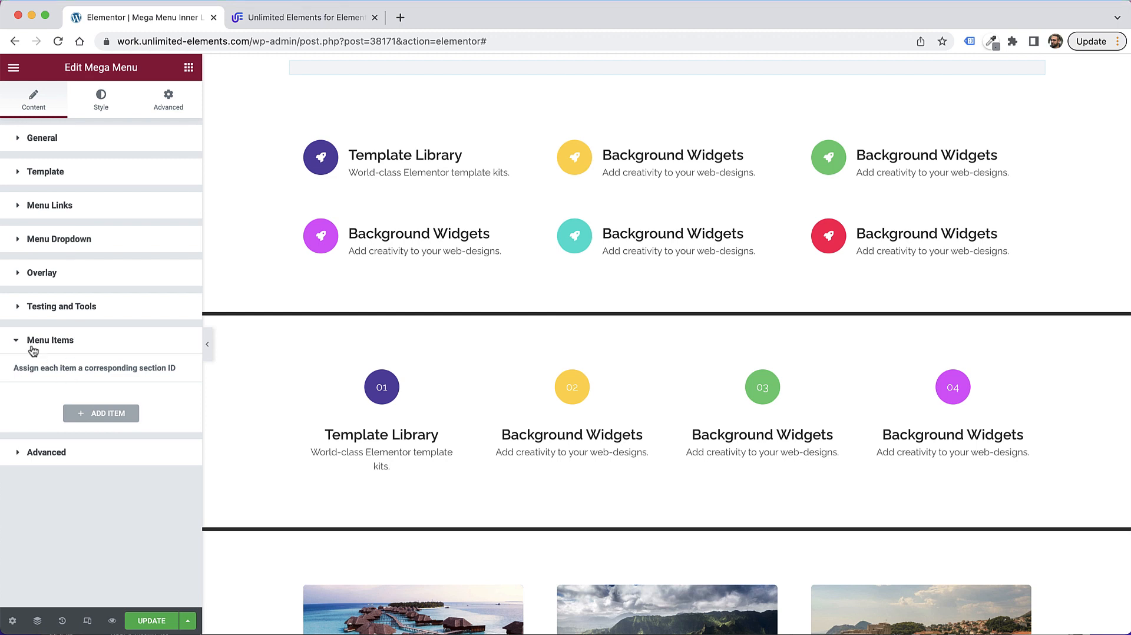
{"action": "left_click", "coordinate": [100, 415]}
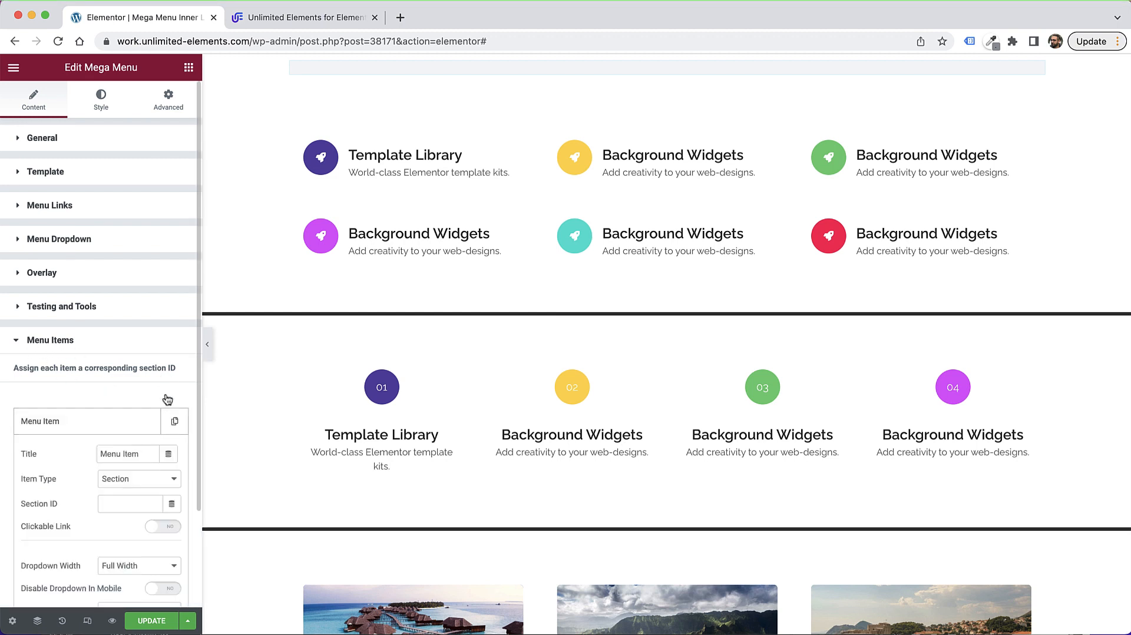
{"action": "left_click", "coordinate": [130, 455]}
{"action": "key", "text": "super+a"}
{"action": "type", "text": "O"}
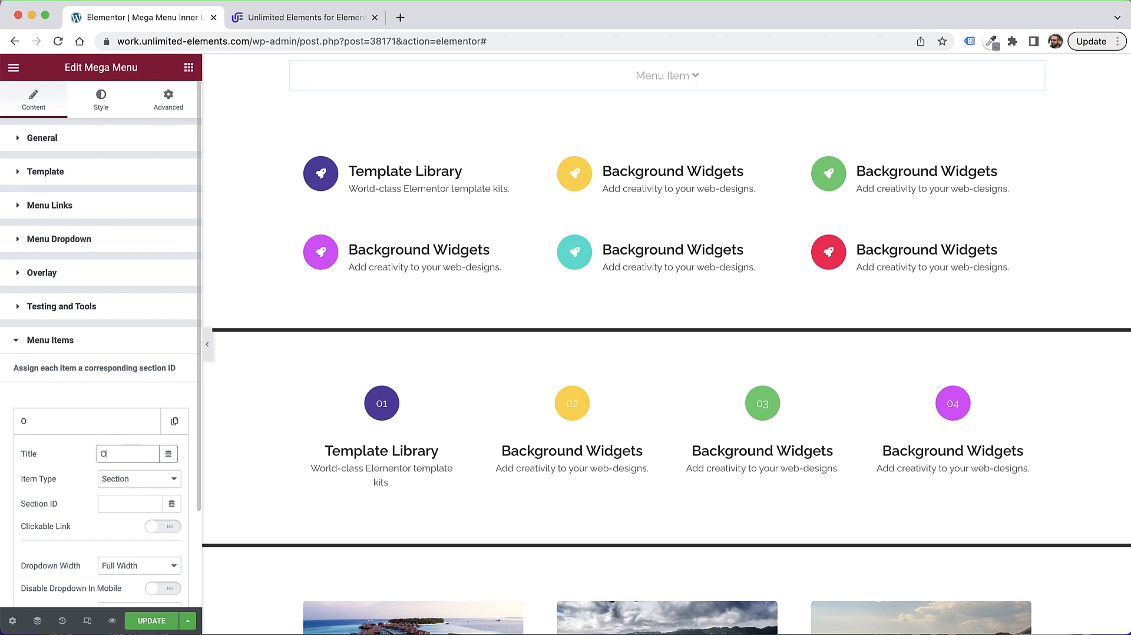
{"action": "type", "text": "oo"}
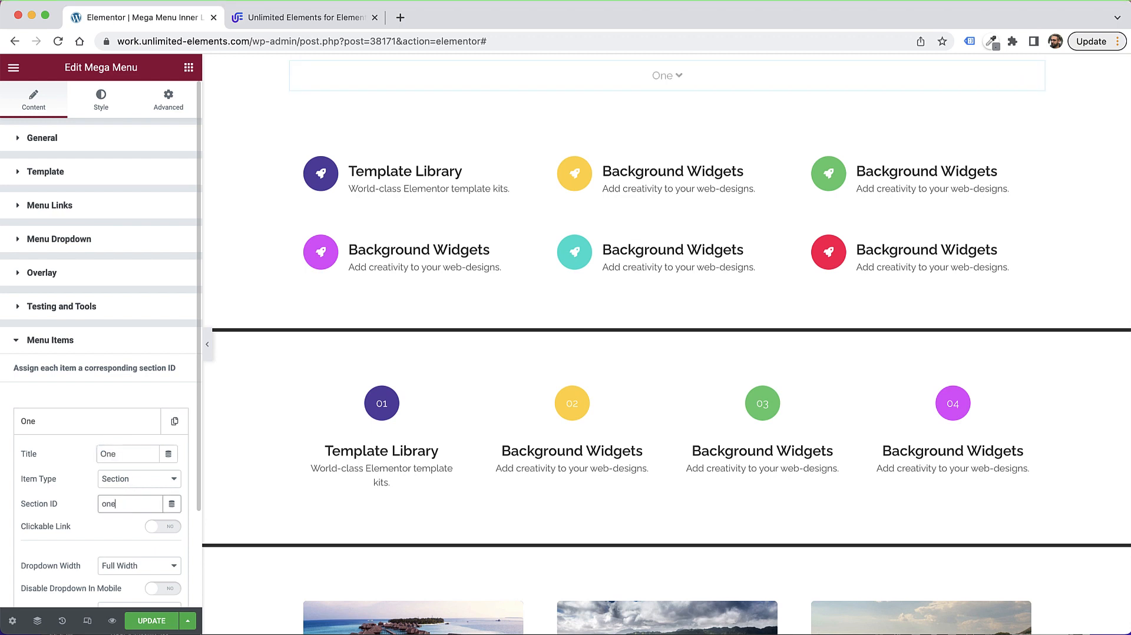
Step: Duplicate the menu item One and give the copy the title Two and the section ID two
{"action": "left_click", "coordinate": [112, 421]}
{"action": "left_click", "coordinate": [174, 420]}
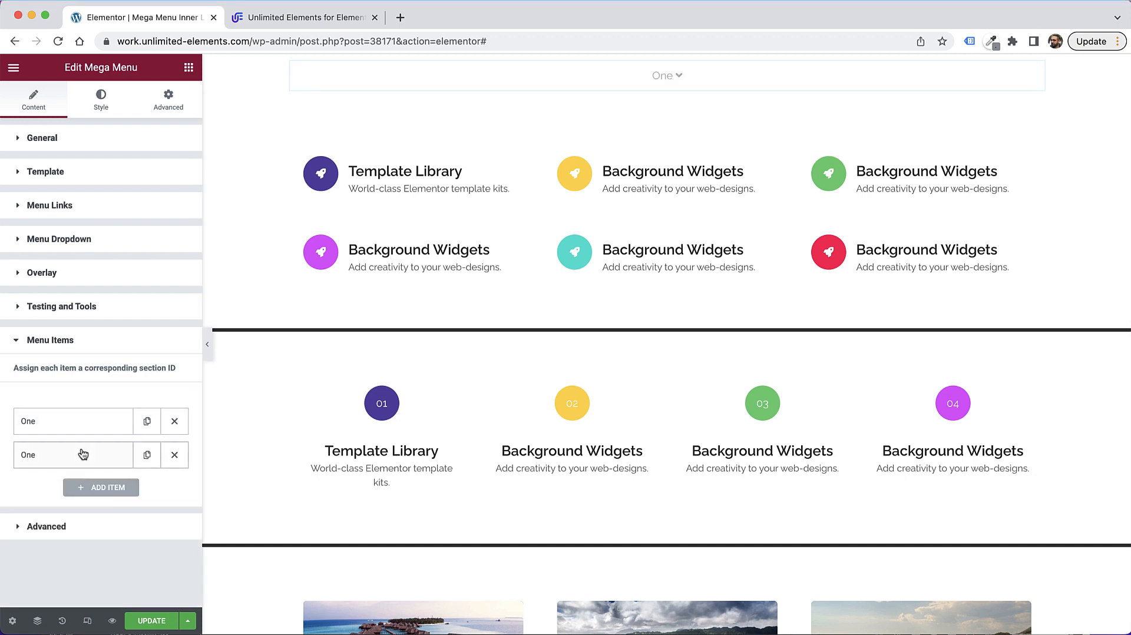
{"action": "left_click", "coordinate": [82, 454]}
{"action": "double_click", "coordinate": [139, 487]}
{"action": "type", "text": "Two"}
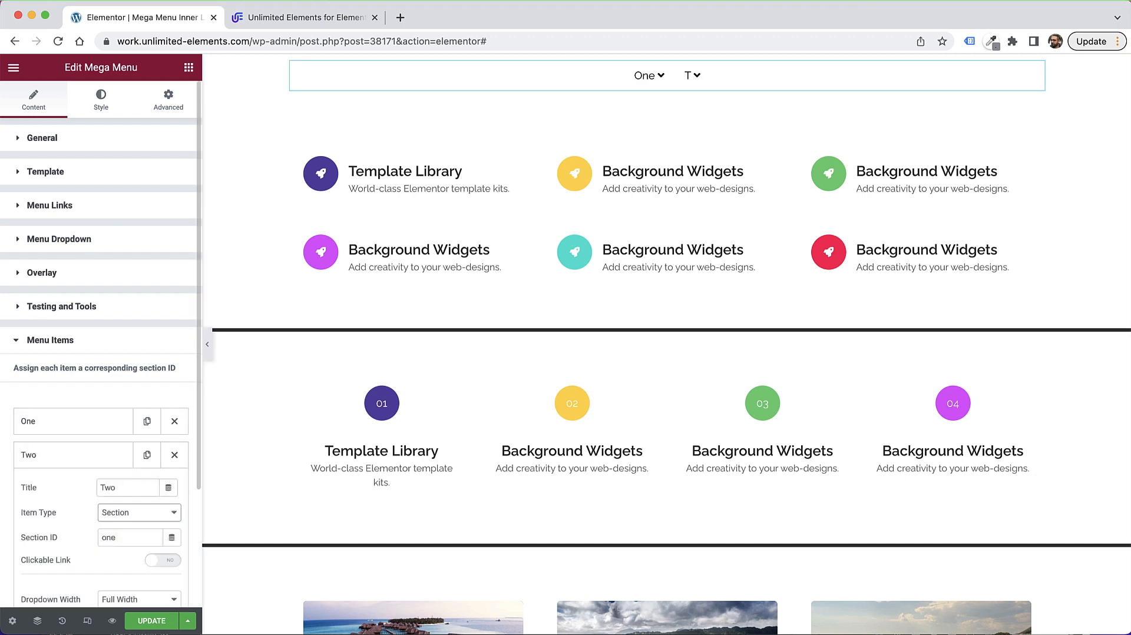
{"action": "key", "text": "Tab"}
{"action": "type", "text": "two"}
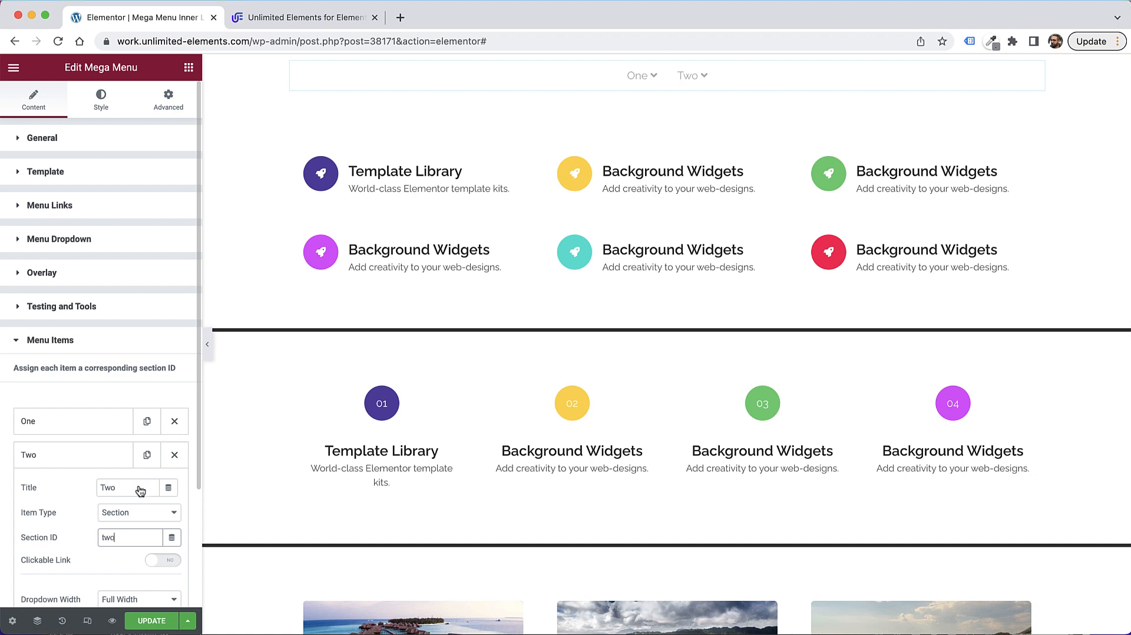
Step: Duplicate the menu item Two, give the copy the title Three and the section ID three, and update the page
{"action": "left_click", "coordinate": [82, 454]}
{"action": "left_click", "coordinate": [146, 454]}
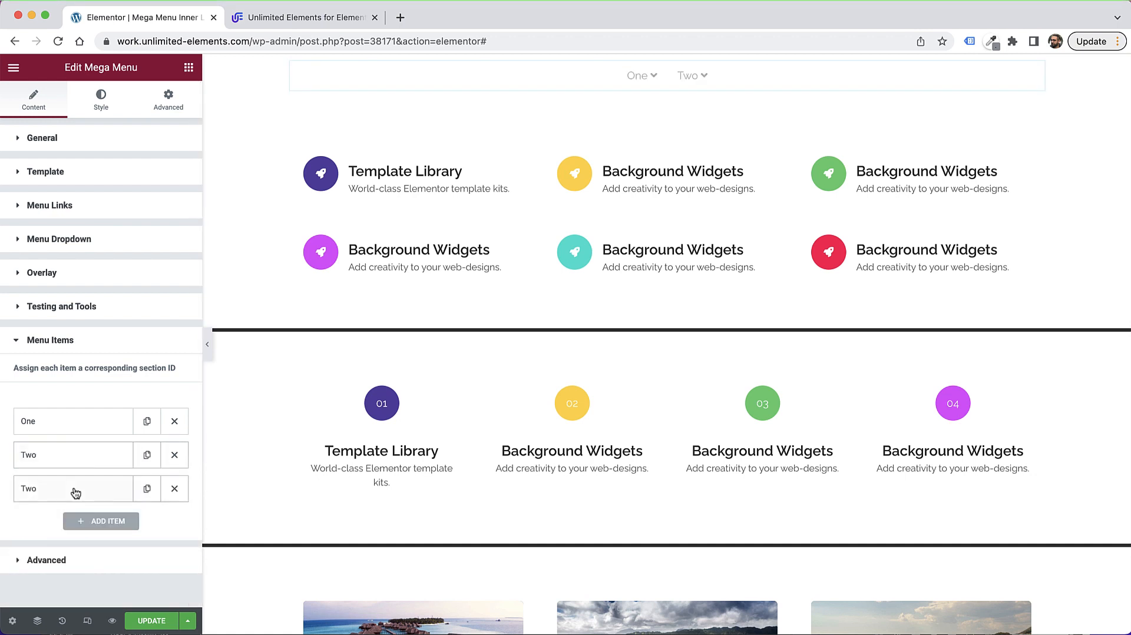
{"action": "left_click", "coordinate": [76, 489]}
{"action": "type", "text": "T"}
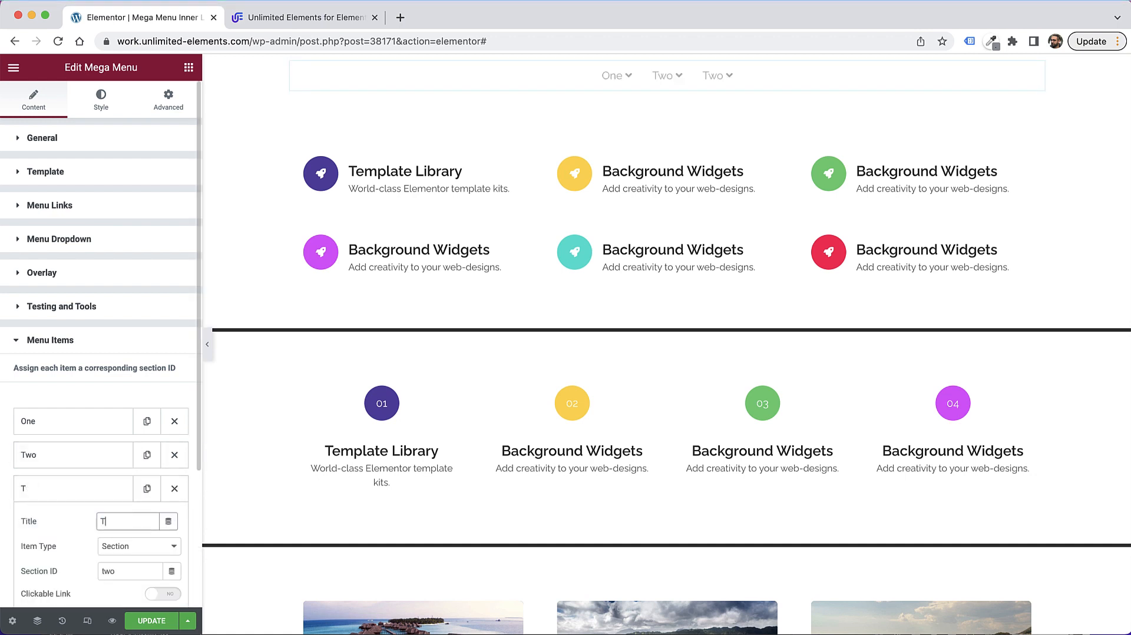
{"action": "key", "text": "Tab"}
{"action": "key", "text": "Tab"}
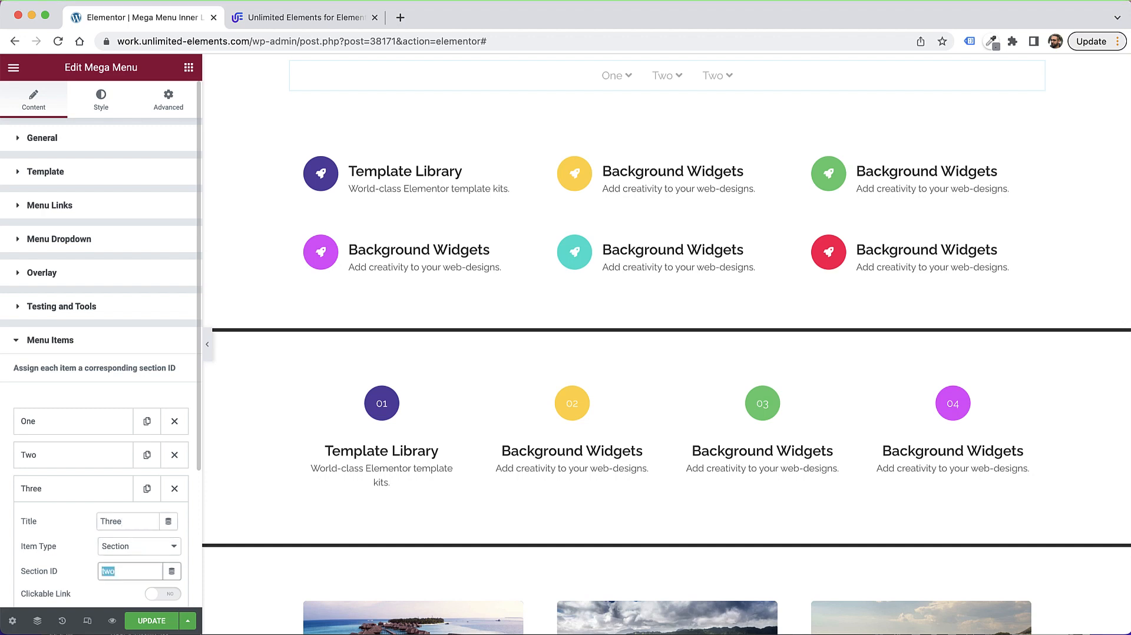
{"action": "left_click", "coordinate": [148, 625]}
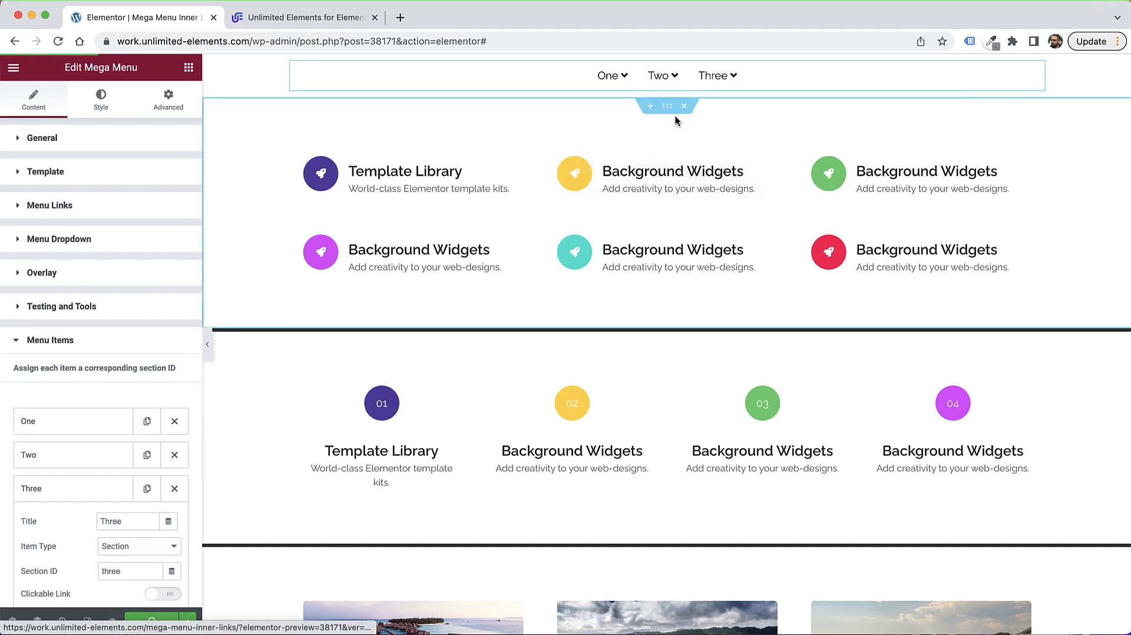
Step: Set the CSS ID of the six-item icon links section to one
{"action": "left_click", "coordinate": [398, 112]}
{"action": "left_click", "coordinate": [168, 103]}
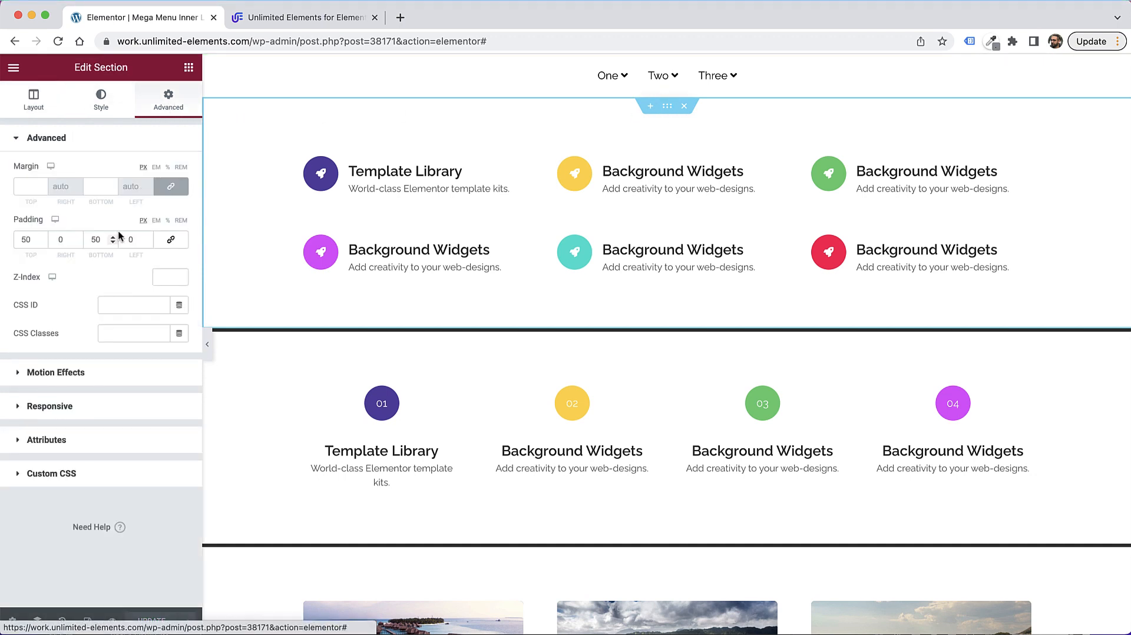
{"action": "left_click", "coordinate": [133, 305]}
{"action": "type", "text": "one"}
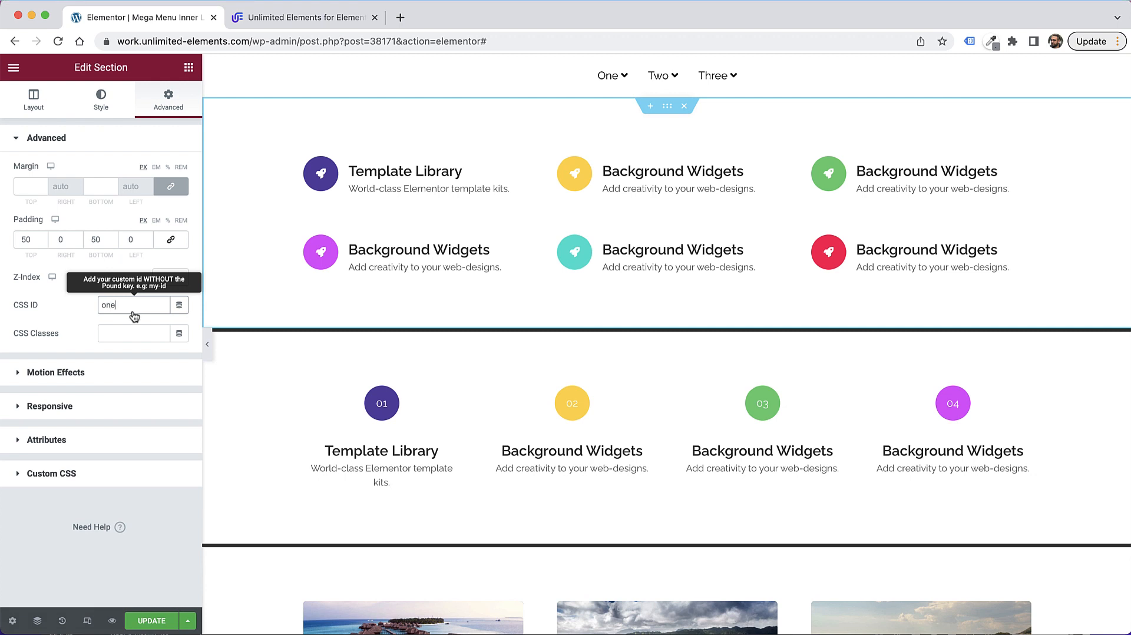
Step: Set the CSS ID of the four-item numbered links section to two
{"action": "left_click", "coordinate": [667, 331]}
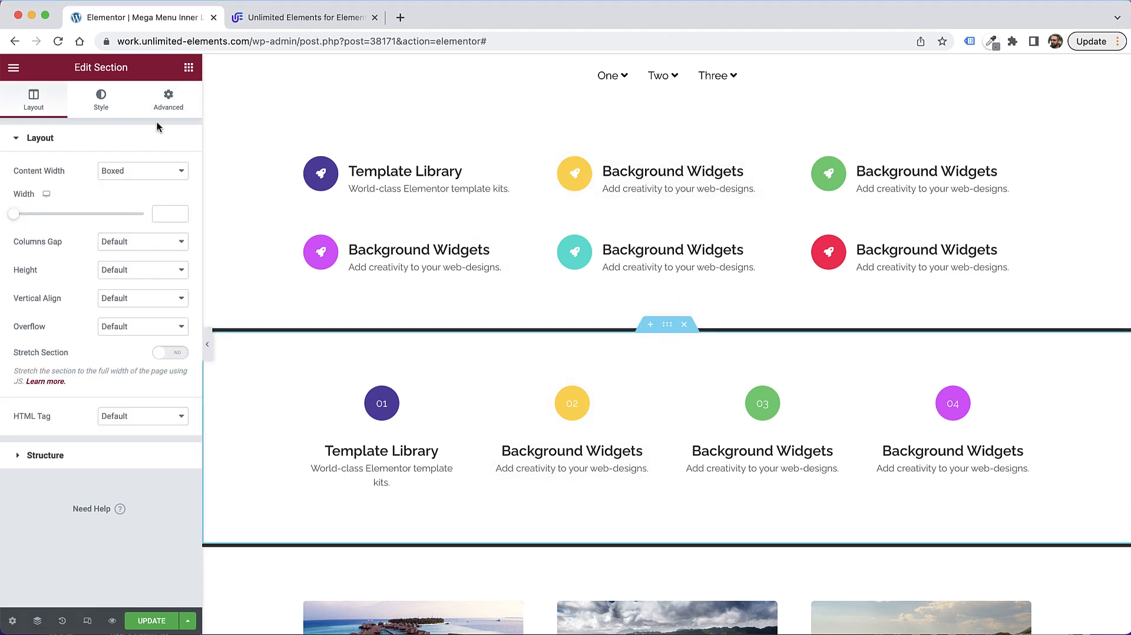
{"action": "left_click", "coordinate": [166, 108]}
{"action": "left_click", "coordinate": [133, 305]}
{"action": "type", "text": "two"}
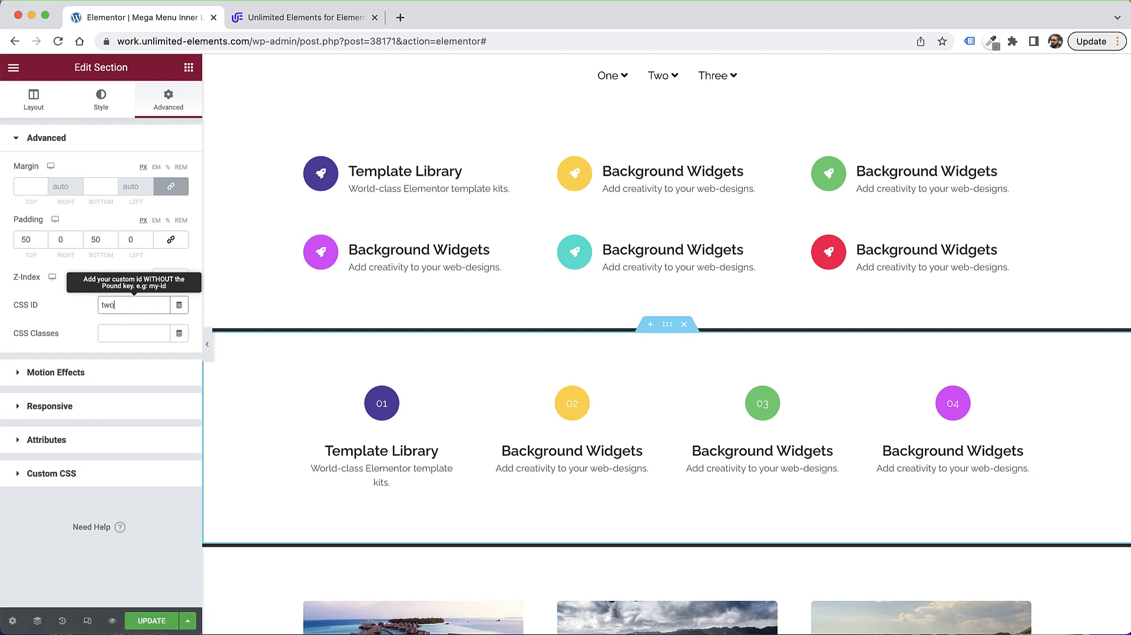
Step: Set the CSS ID of the image links section to three and update the page
{"action": "scroll", "coordinate": [662, 525], "scroll_direction": "down", "scroll_amount": 1}
{"action": "left_click", "coordinate": [669, 489]}
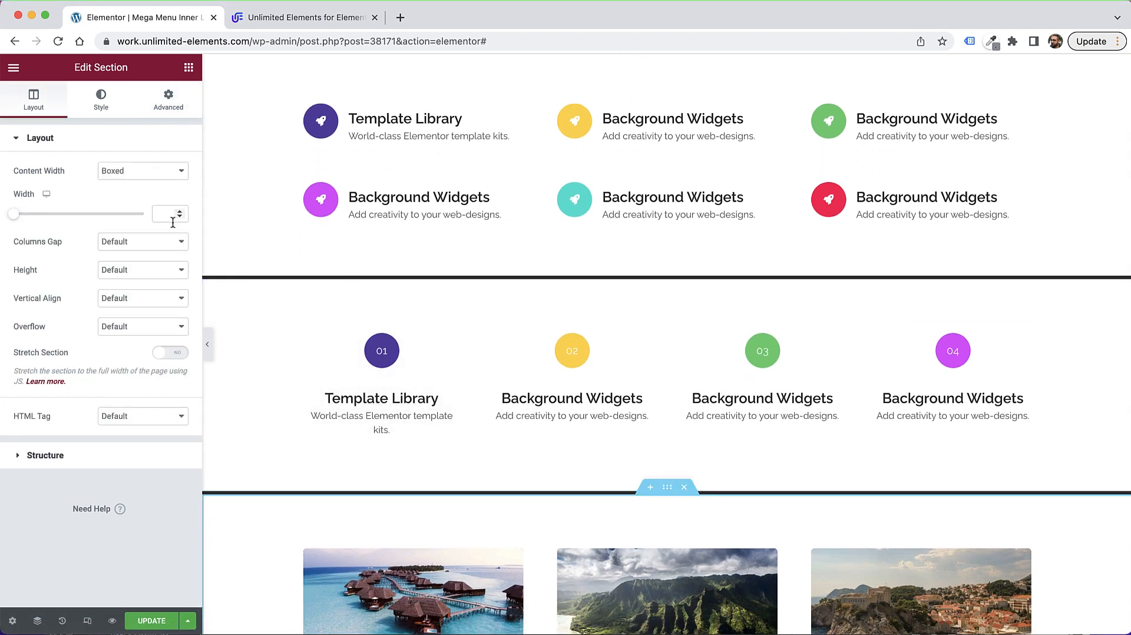
{"action": "left_click", "coordinate": [167, 101]}
{"action": "left_click", "coordinate": [125, 300]}
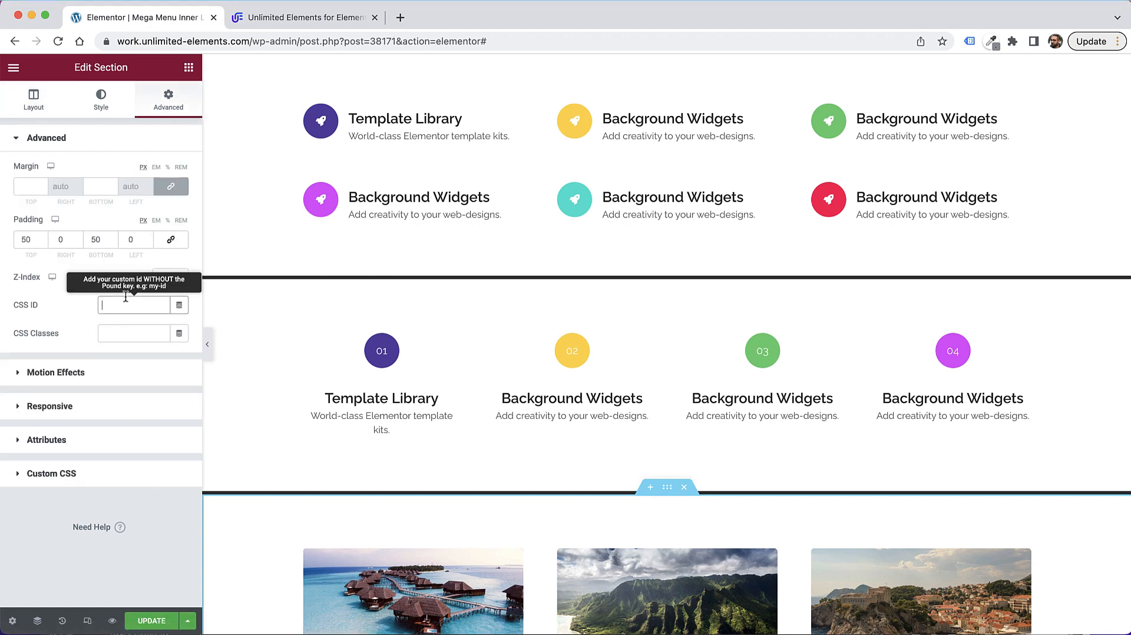
{"action": "type", "text": "three"}
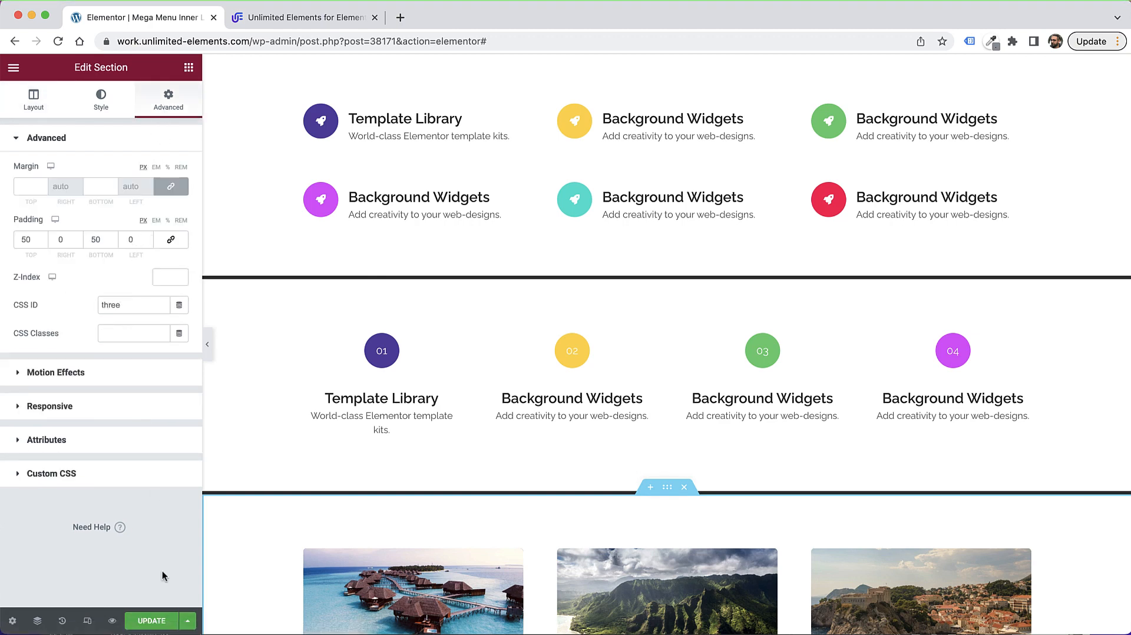
{"action": "left_click", "coordinate": [152, 621]}
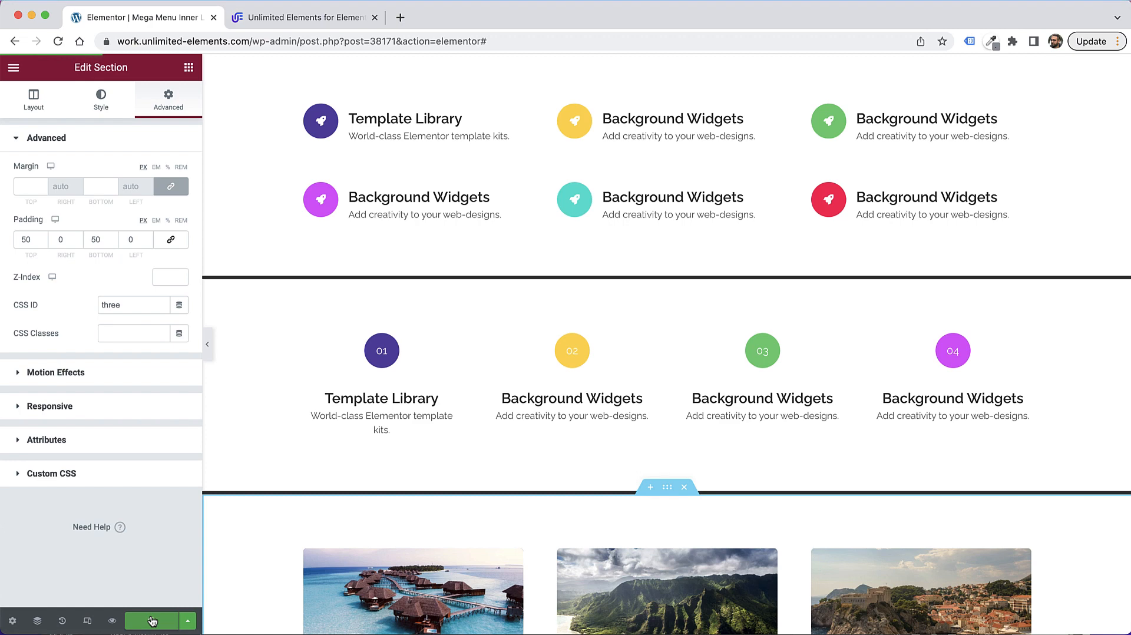
Step: Preview the page and check the dropdowns of the menu items Two and Three
{"action": "scroll", "coordinate": [633, 373], "scroll_direction": "up", "scroll_amount": 2}
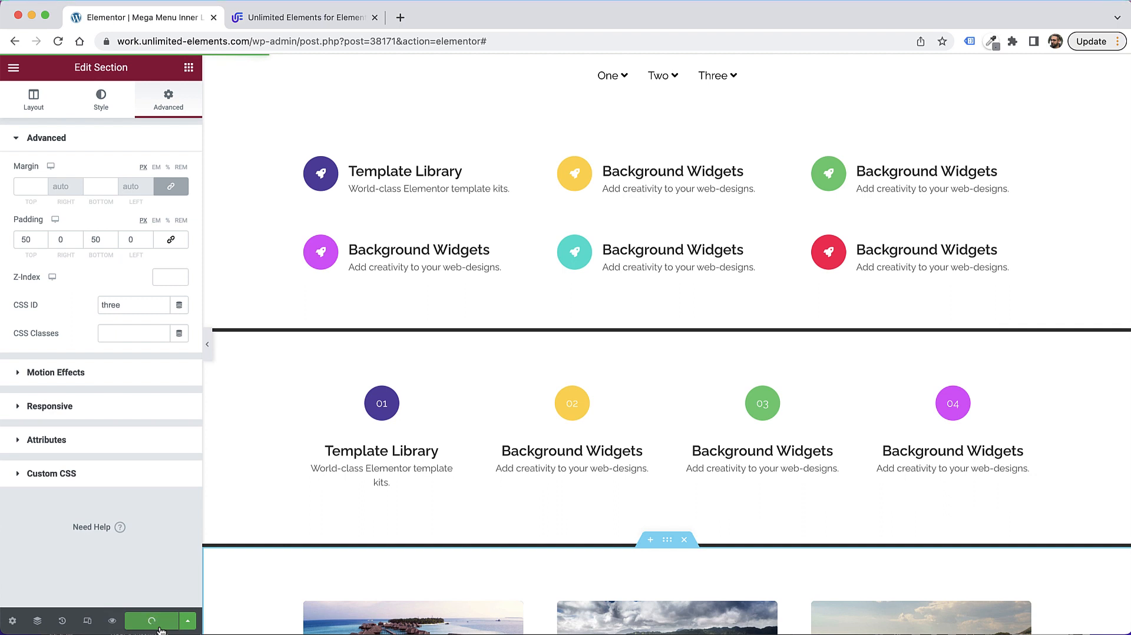
{"action": "left_click", "coordinate": [112, 622]}
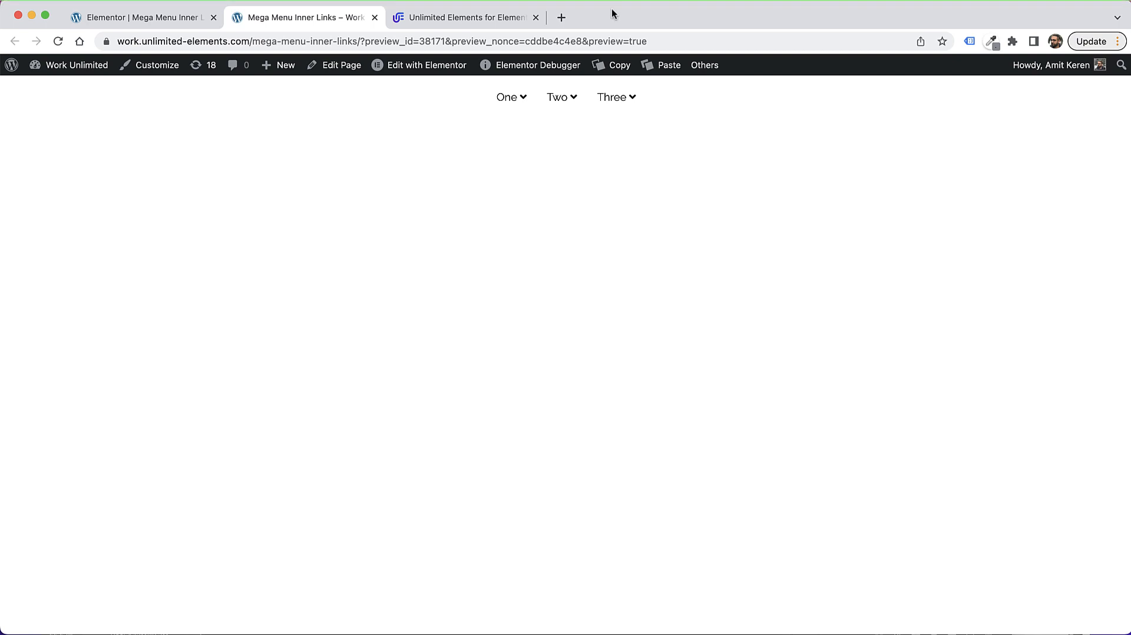
{"action": "mouse_move", "coordinate": [562, 100]}
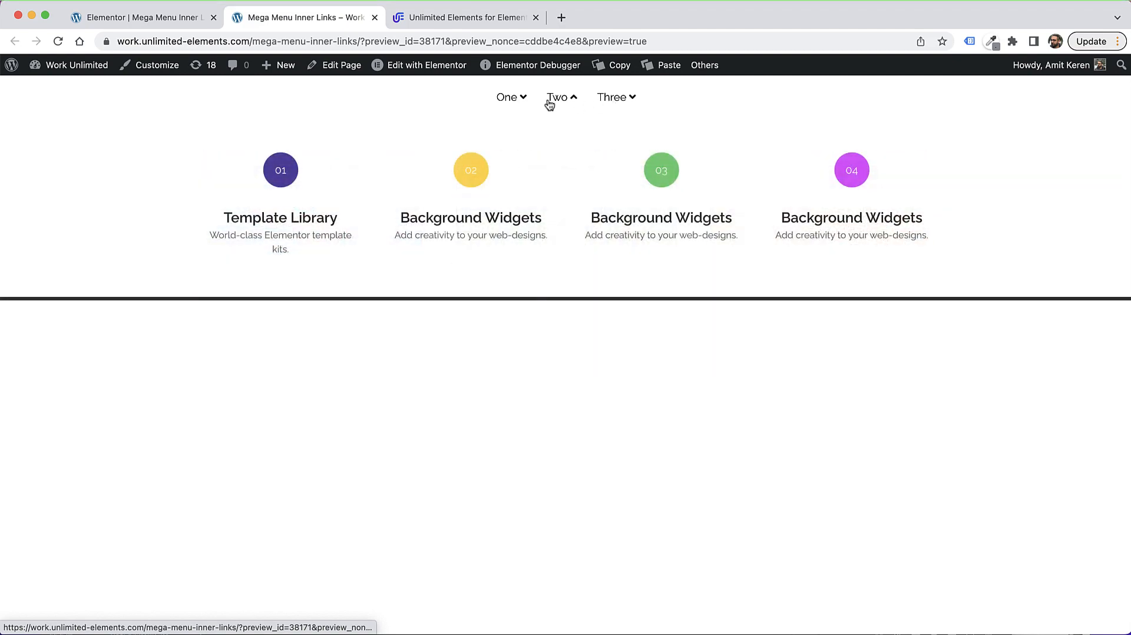
{"action": "mouse_move", "coordinate": [601, 106]}
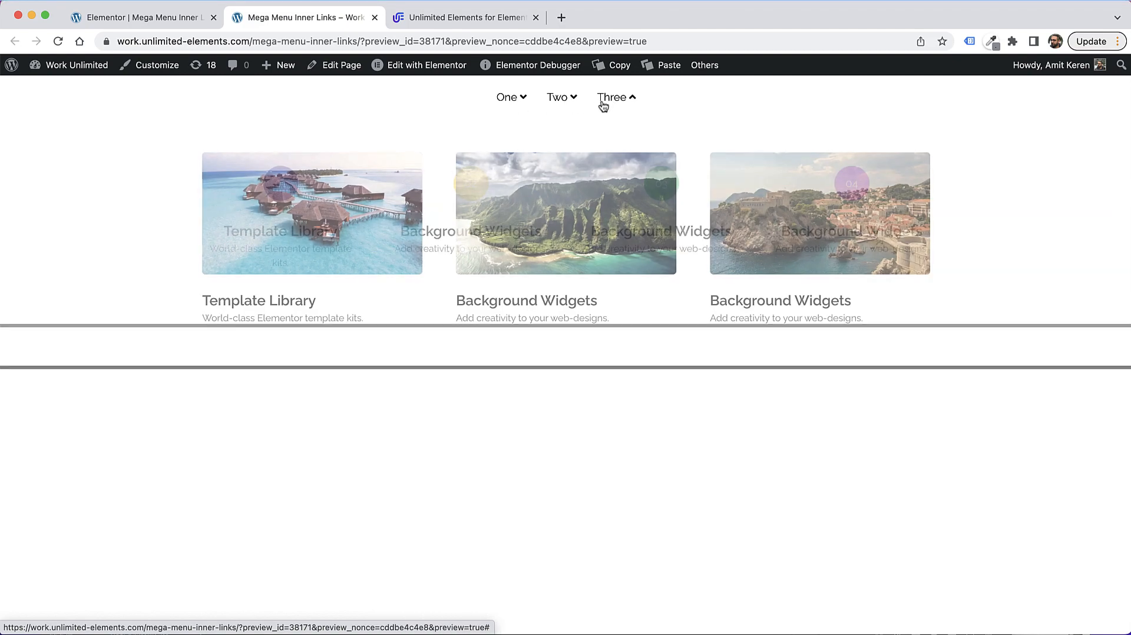